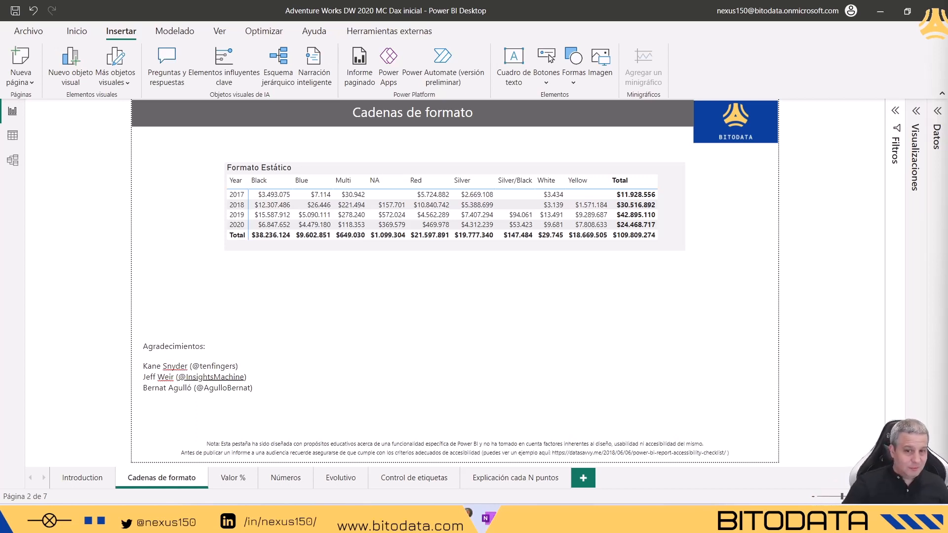
Step: Select the Formato Estático matrix and expand the data and visualization panes to show its field assignments
left_click(485, 170)
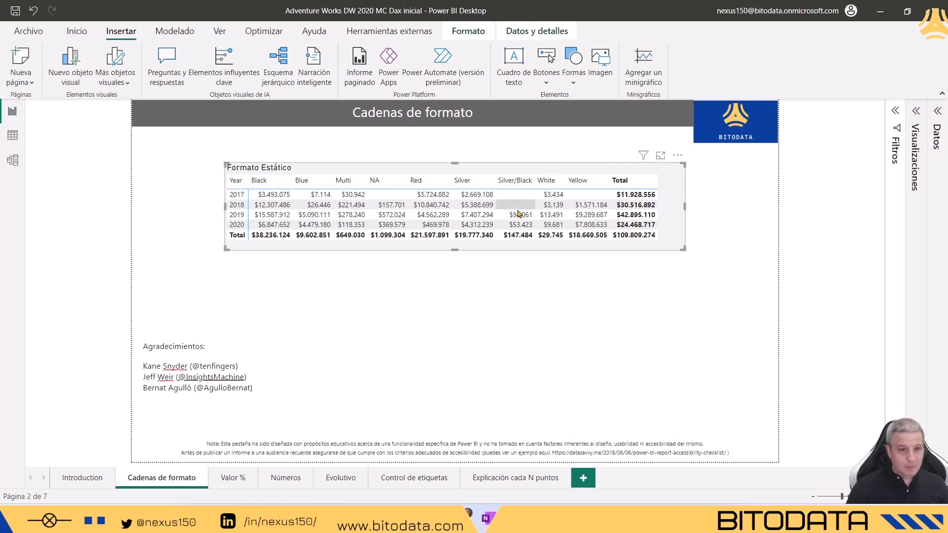
mouse_move(472, 228)
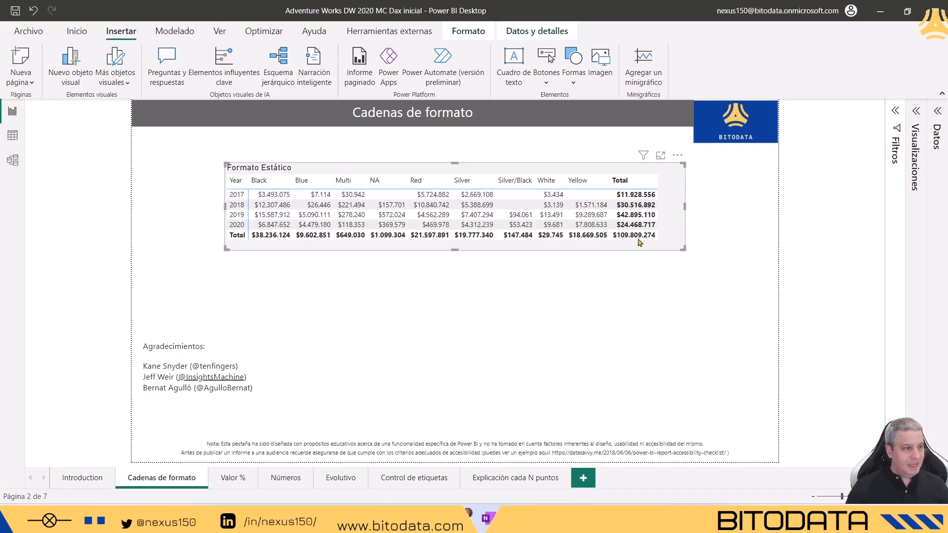
left_click(935, 114)
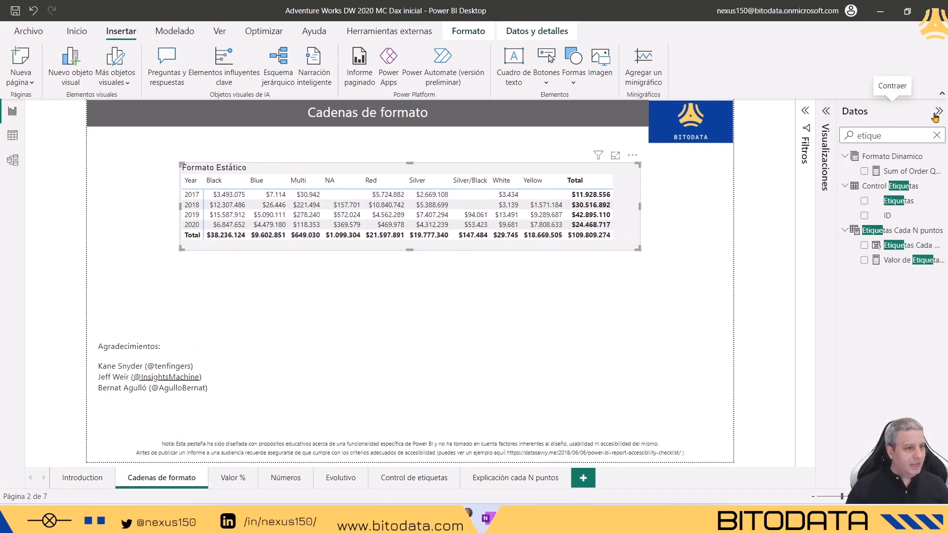
left_click(833, 117)
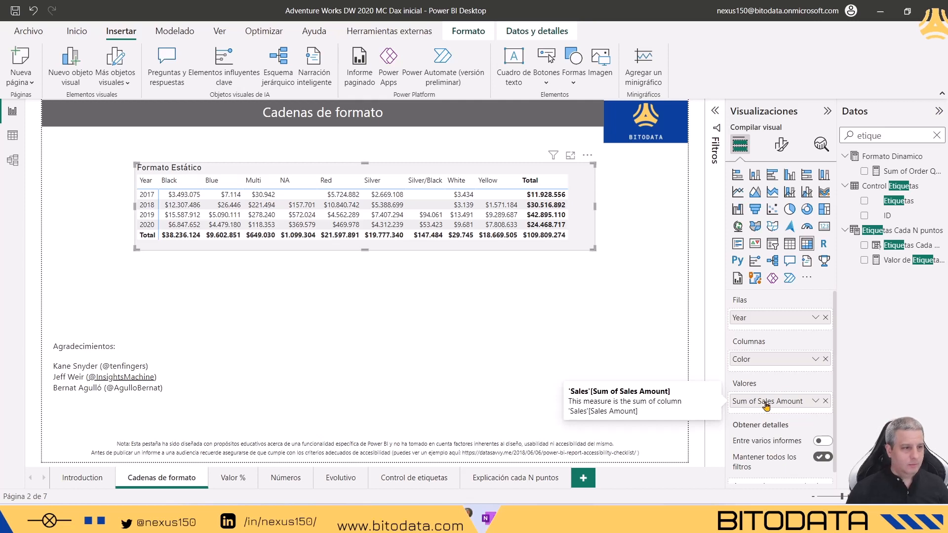
Step: Search the data fields for "sum of sa" and select the Sum of Sales Amount measure
double_click(894, 138)
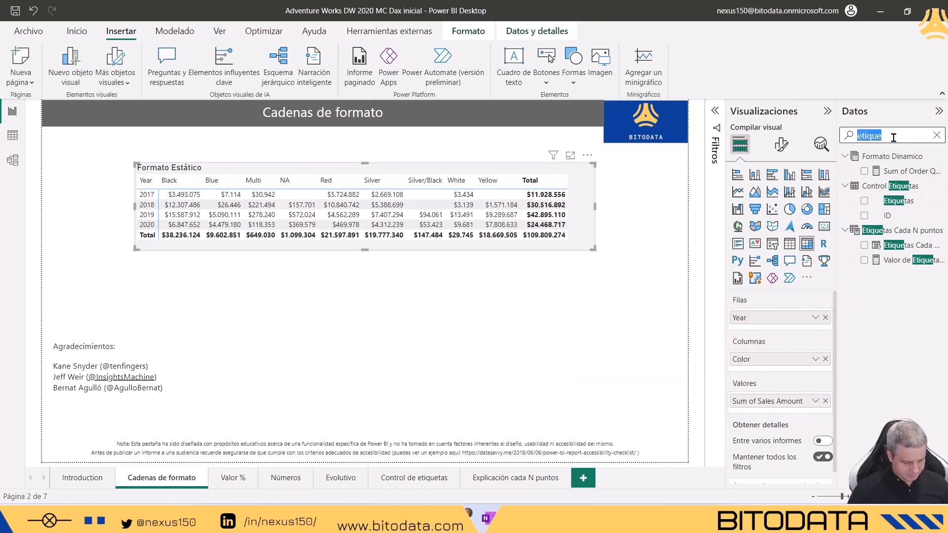
type("sum if")
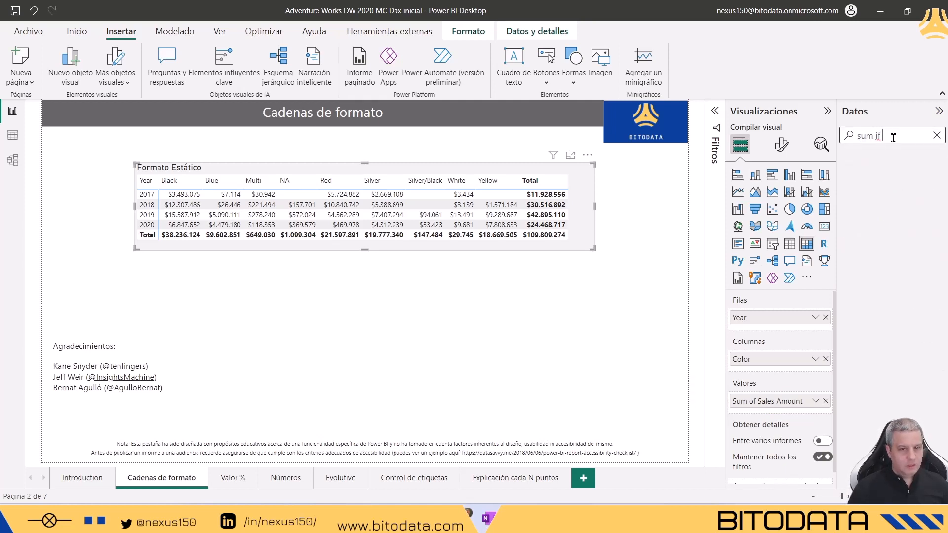
key("BackSpace")
key("BackSpace")
type("of")
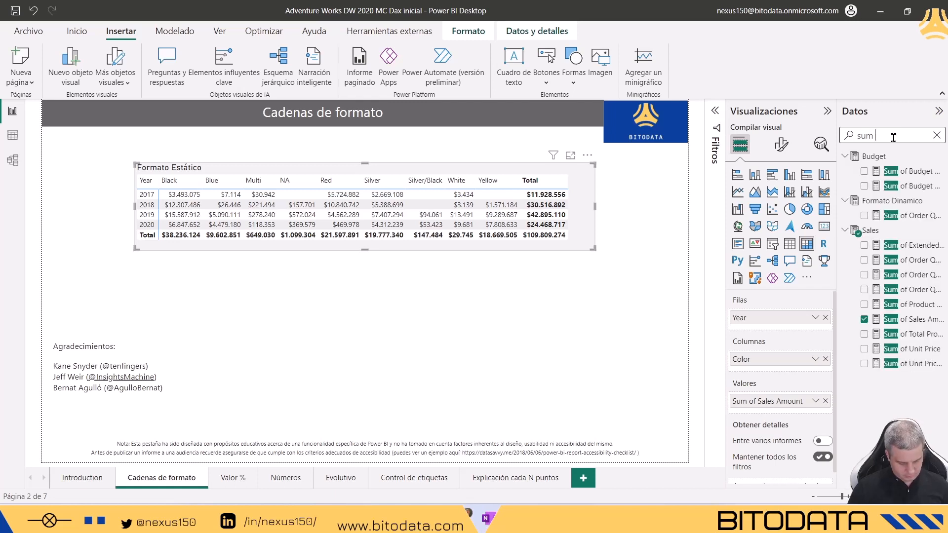
type(" sa")
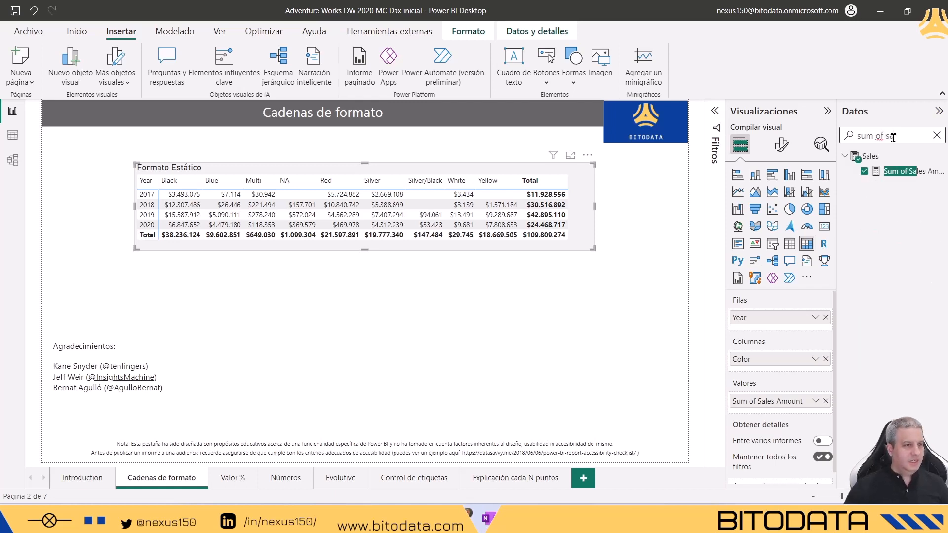
left_click(903, 171)
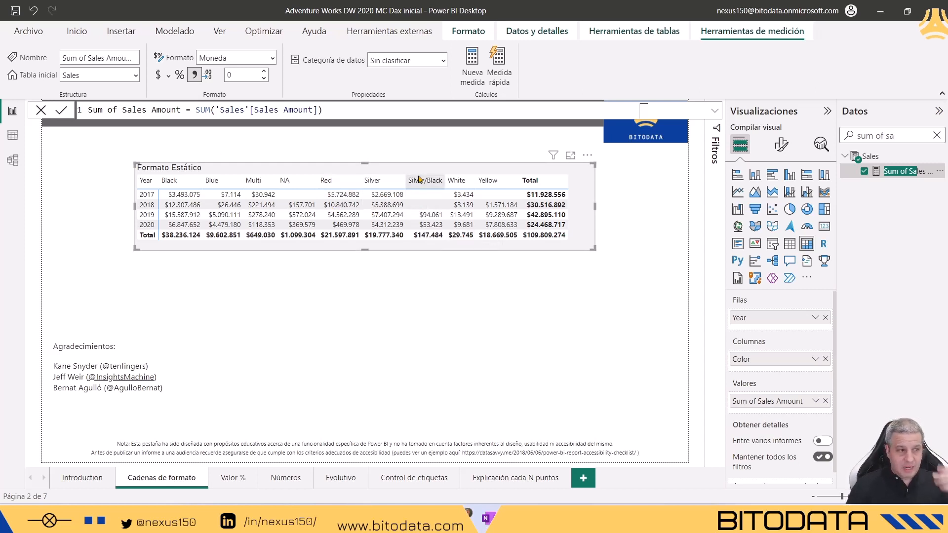
Step: Search the matrix's format settings for "valor" and examine the specific column's value options, including the available display units
left_click(780, 144)
scroll(782, 437, "down", 3)
scroll(783, 431, "up", 3)
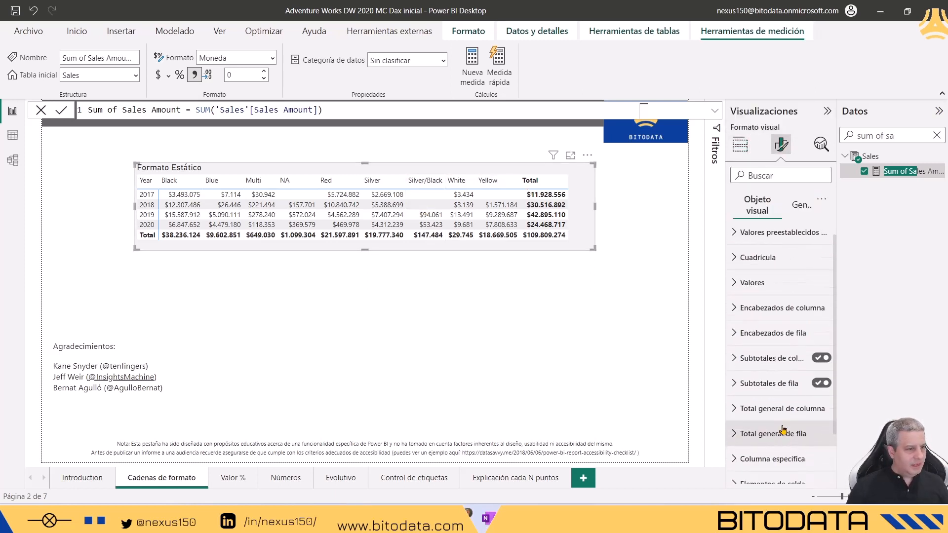
left_click(789, 174)
type("valor")
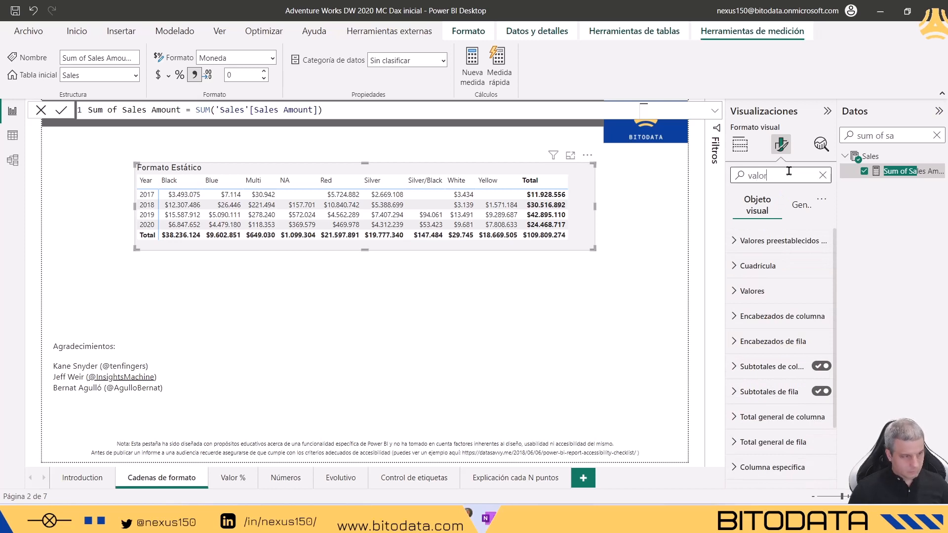
scroll(810, 347, "down", 1)
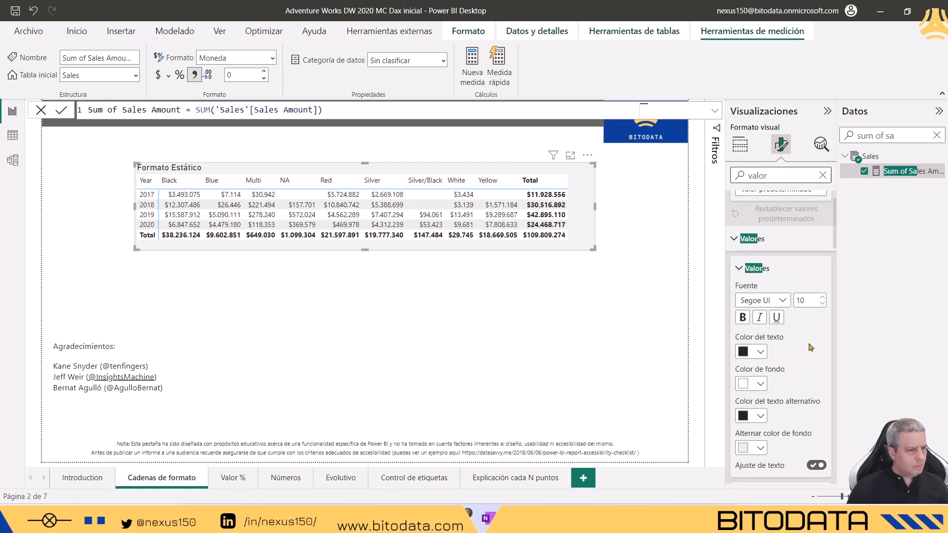
scroll(809, 347, "down", 4)
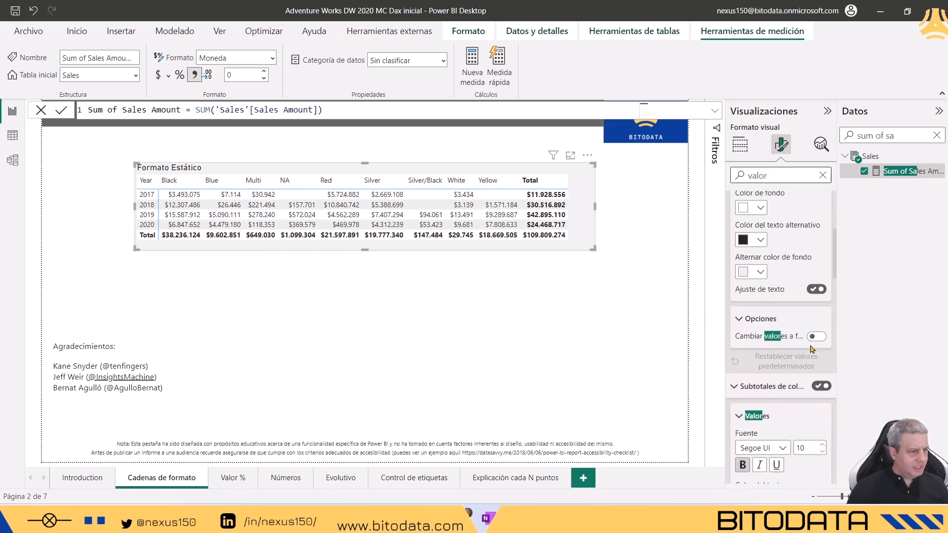
scroll(810, 349, "down", 5)
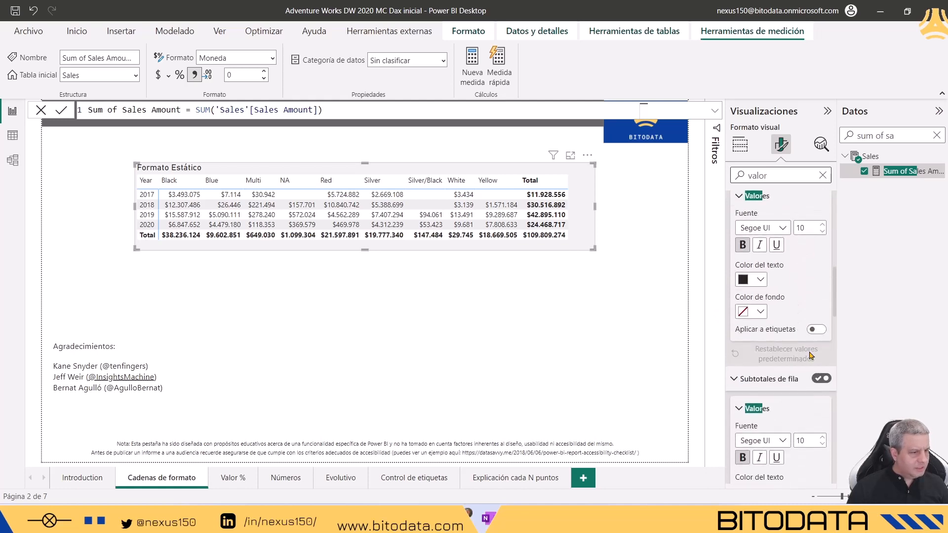
scroll(810, 354, "down", 6)
scroll(810, 356, "down", 8)
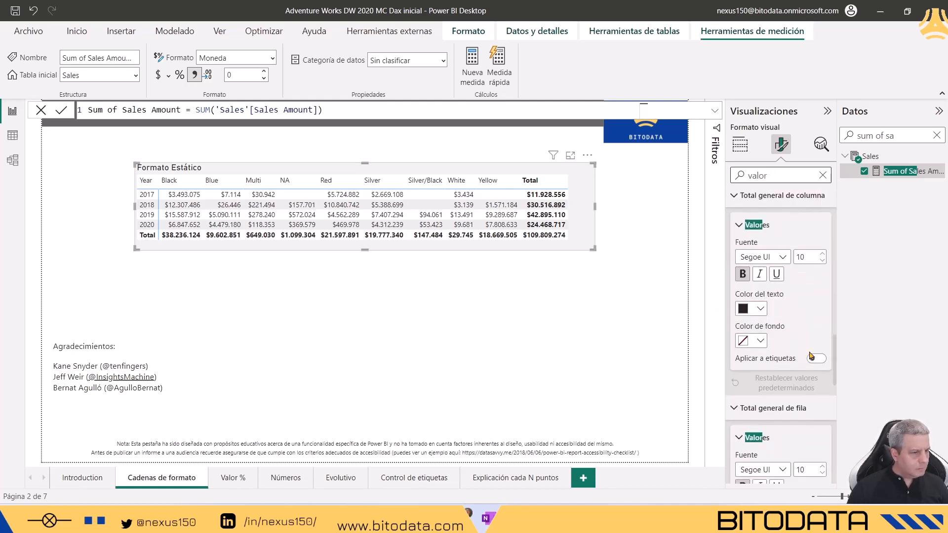
scroll(810, 350, "down", 5)
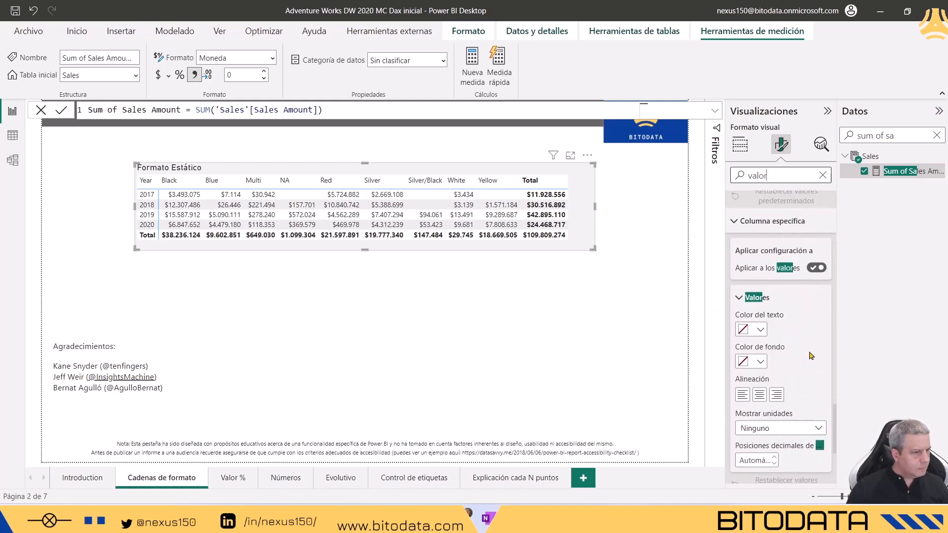
scroll(804, 341, "up", 4)
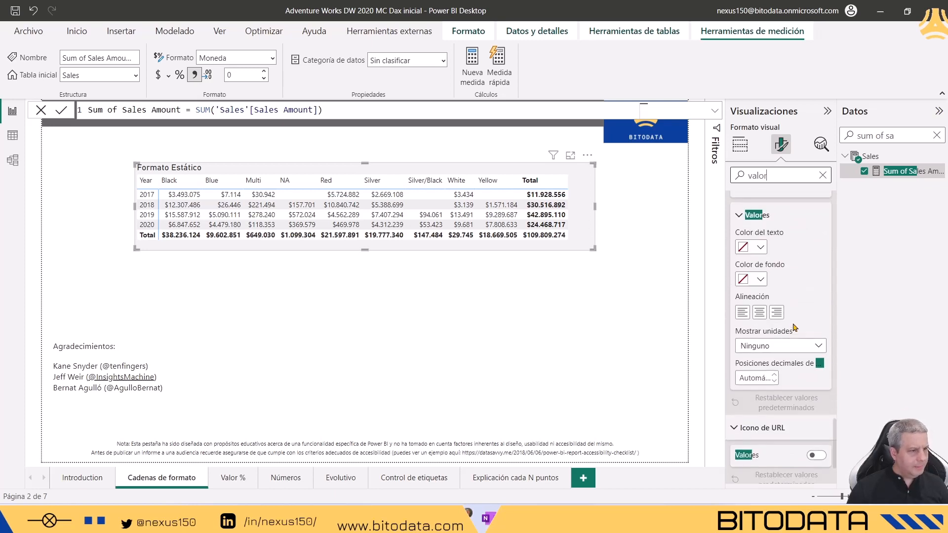
left_click(817, 389)
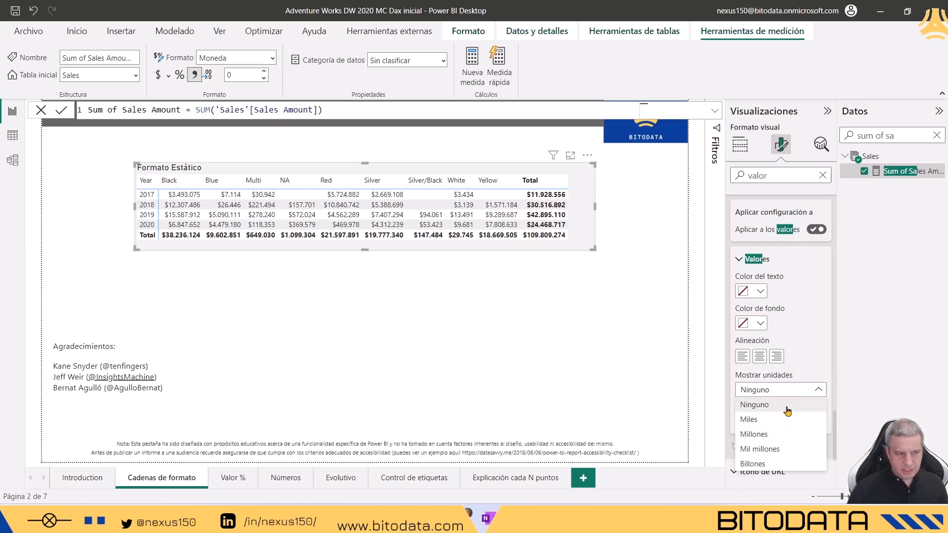
left_click(816, 393)
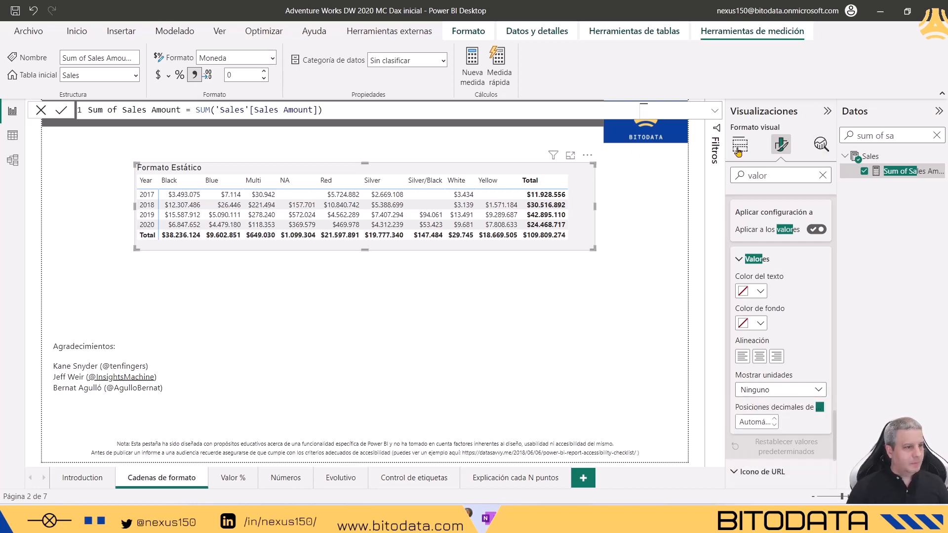
Step: Try the Número decimal and Número entero formats on the Sum of Sales Amount measure
left_click(271, 59)
left_click(234, 108)
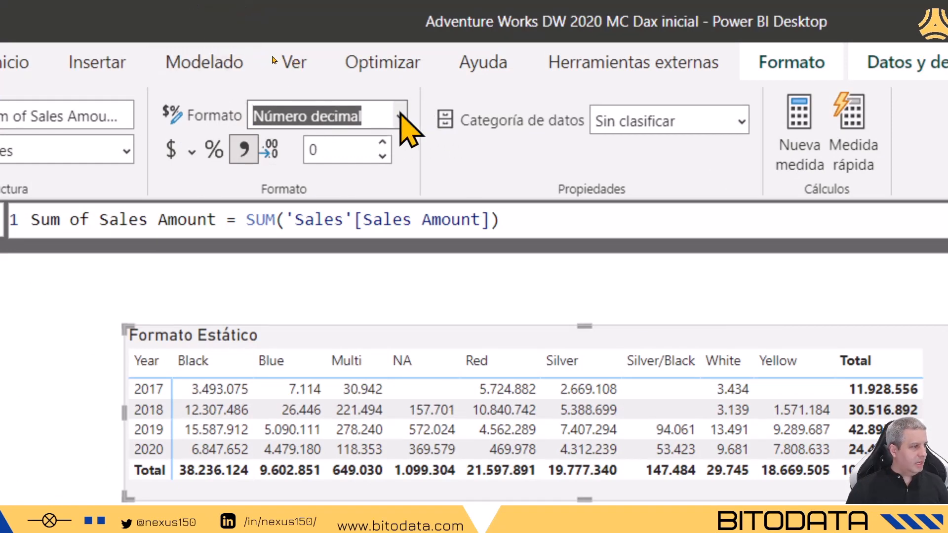
left_click(401, 114)
left_click(332, 256)
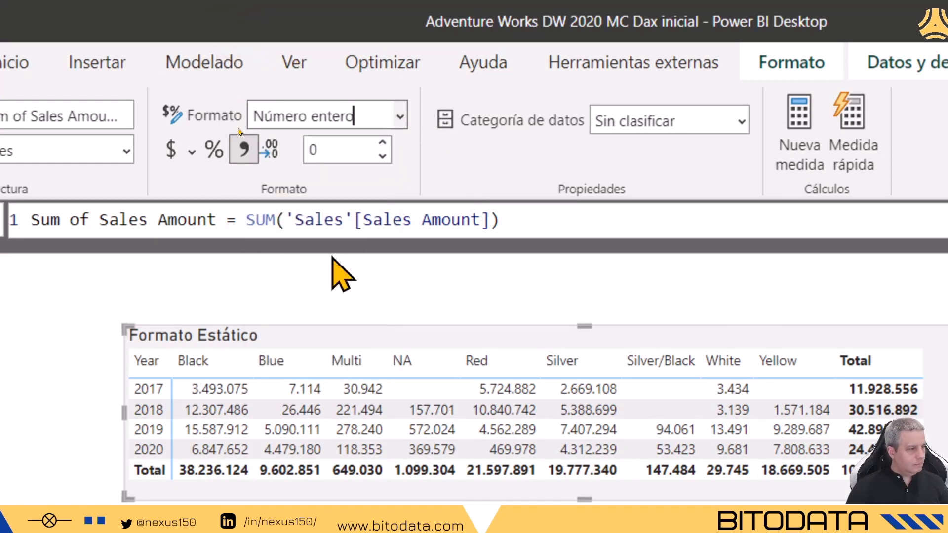
left_click(328, 149)
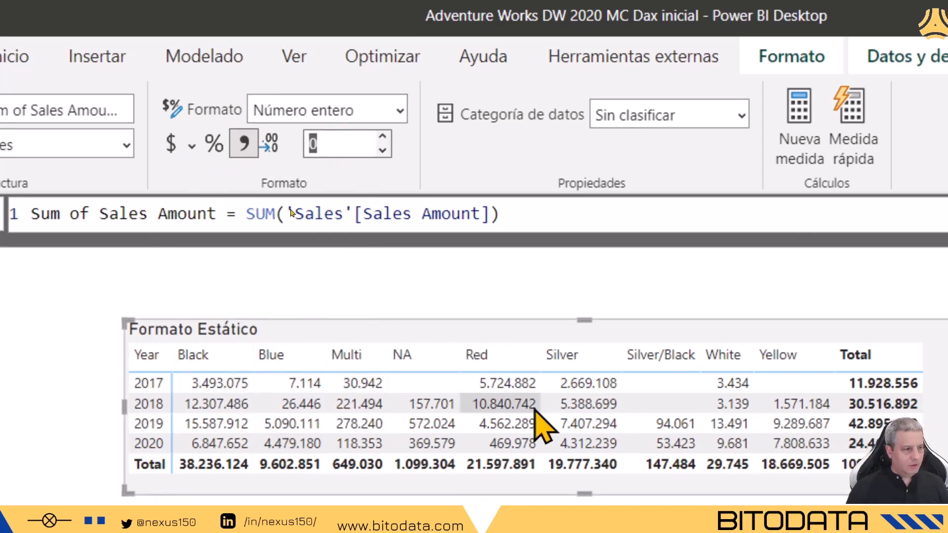
Step: Try the Número decimal format again and the Porcentaje format on the Sum of Sales Amount measure
left_click(401, 109)
left_click(350, 245)
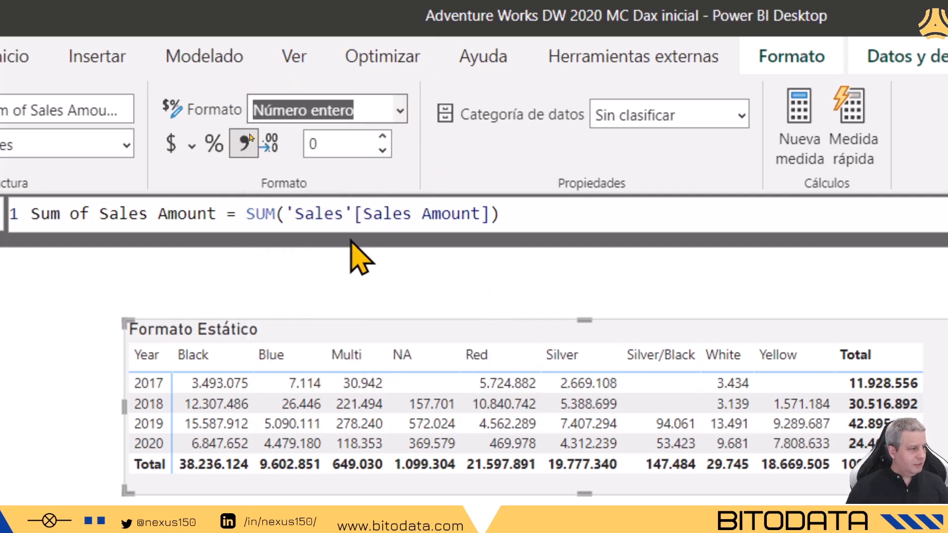
left_click(399, 110)
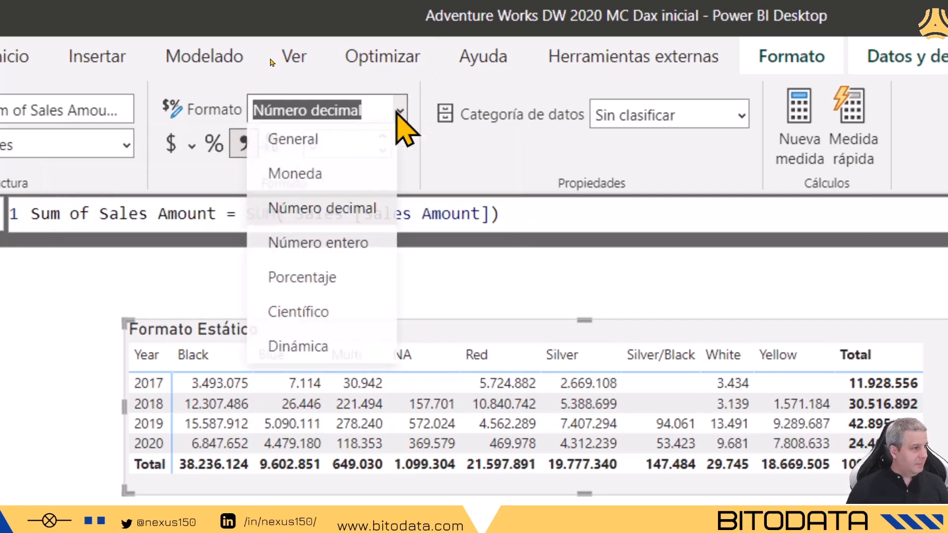
left_click(352, 286)
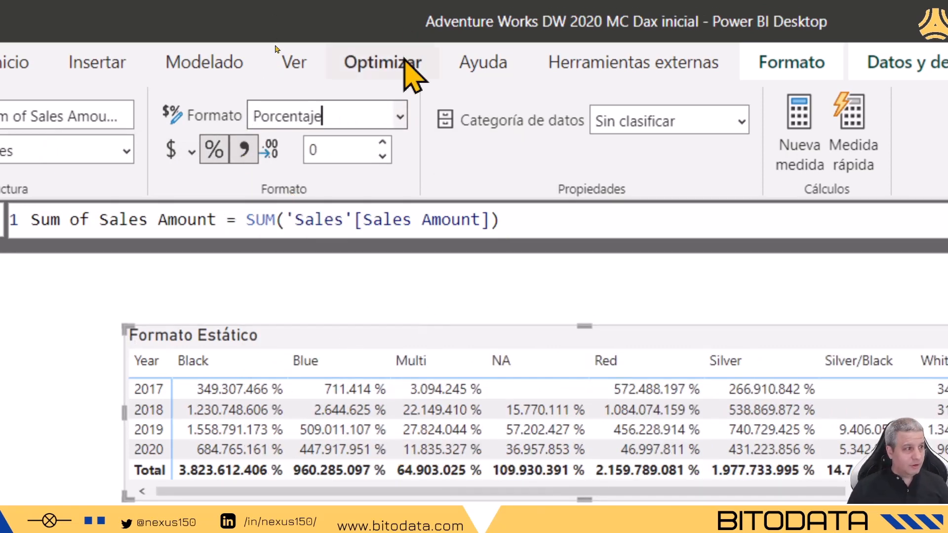
Step: Set the format of the Sum of Sales Amount measure to General
left_click(400, 117)
key("Escape")
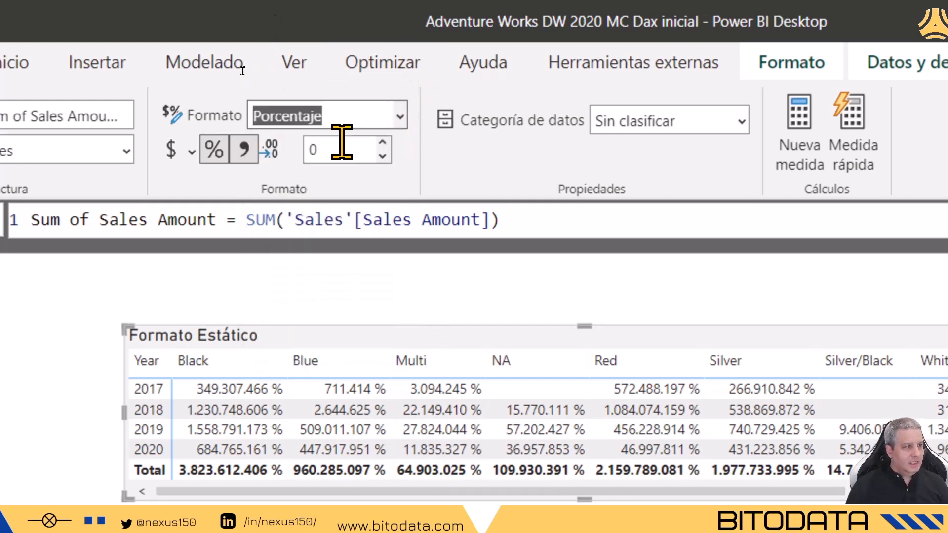
type("General")
key("Return")
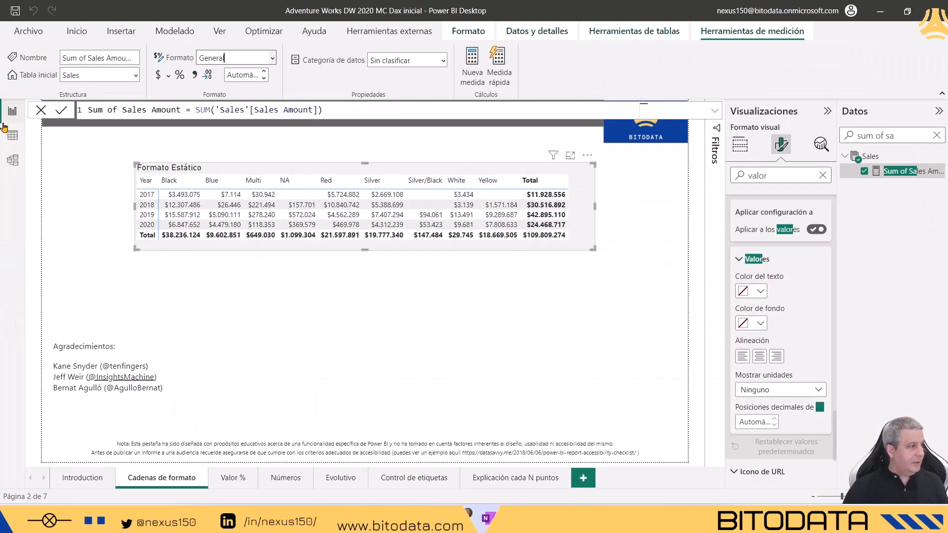
Step: Search the model view's fields for "total" and return to the report to check which measure the matrix uses
left_click(12, 159)
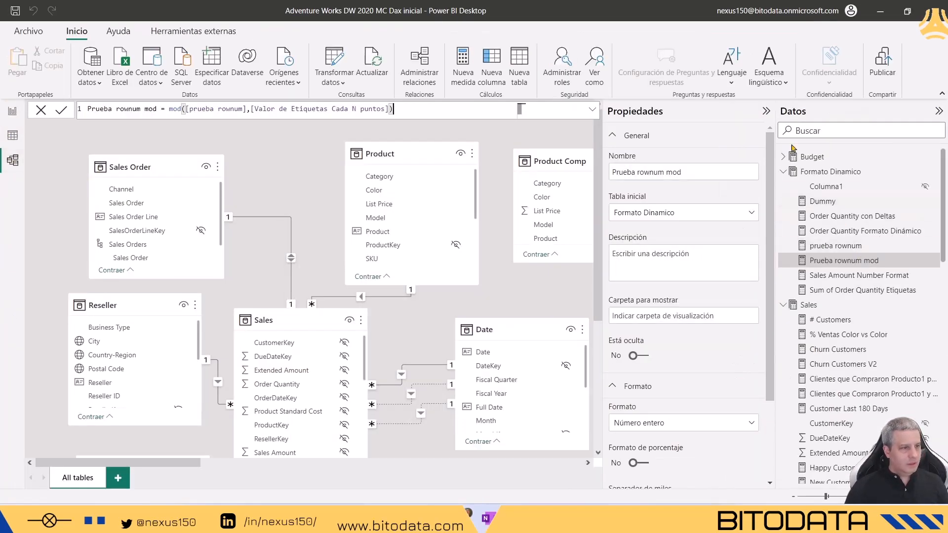
left_click(833, 131)
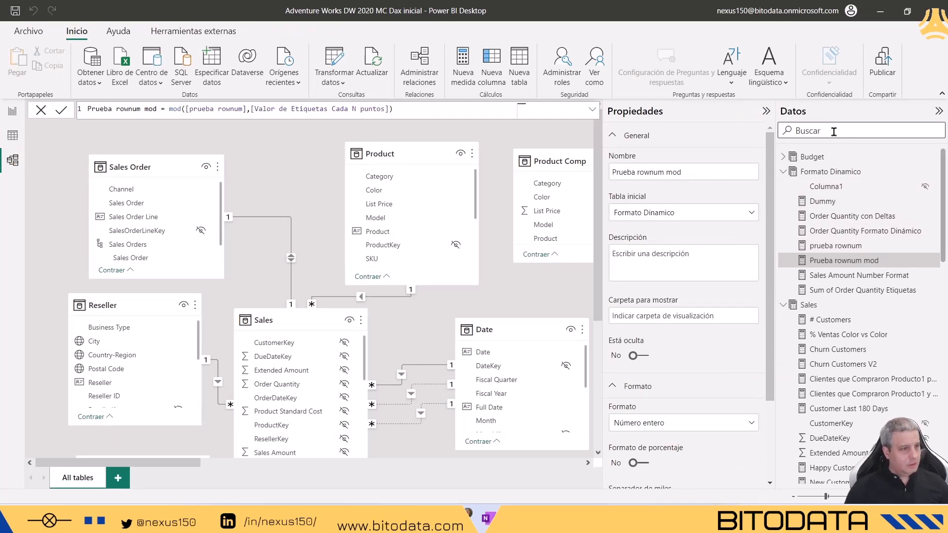
type("total")
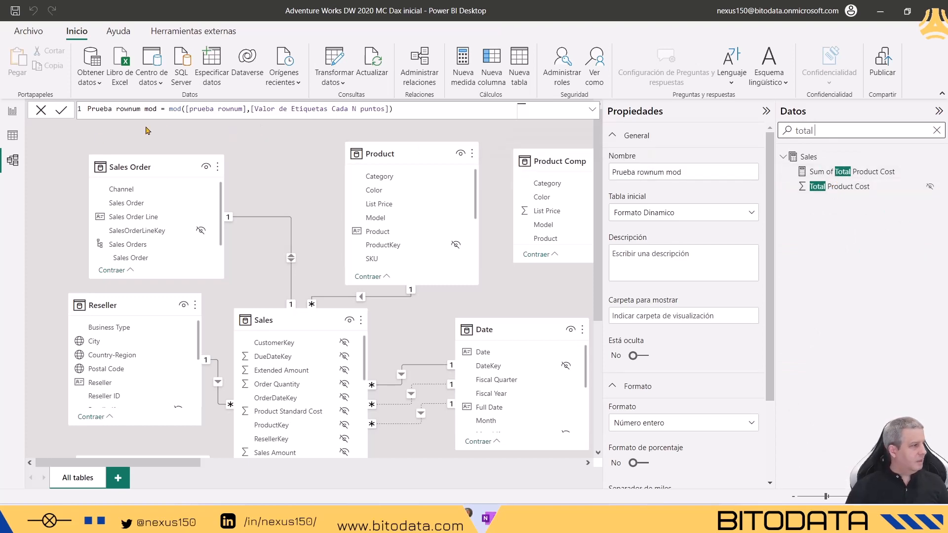
left_click(13, 113)
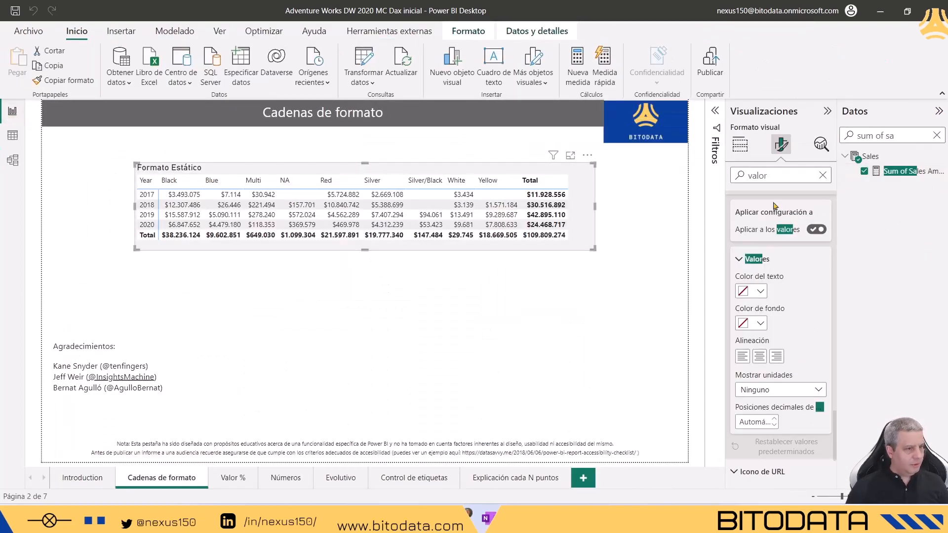
left_click(739, 145)
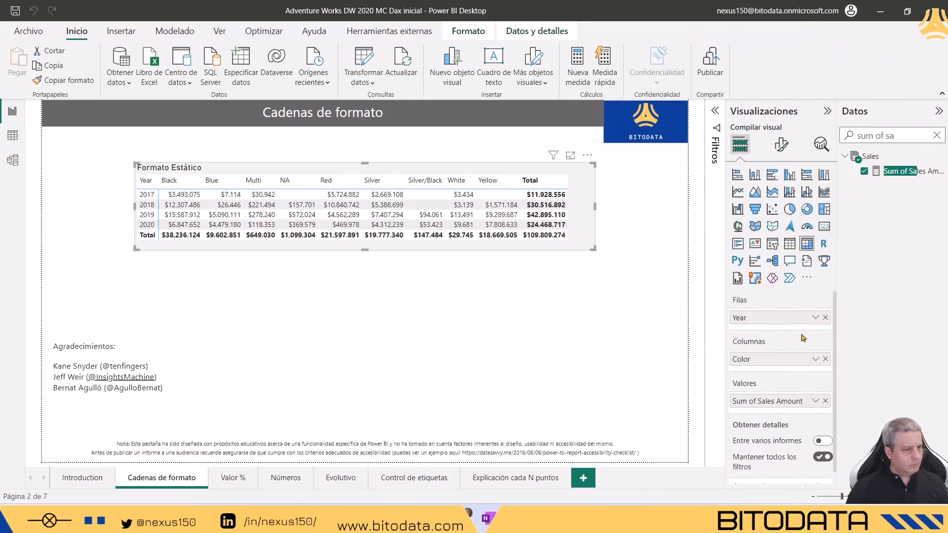
Step: Find the Sum of Sales Amount measure in the model view by searching "sum of sale" and show its properties
left_click(23, 161)
double_click(816, 131)
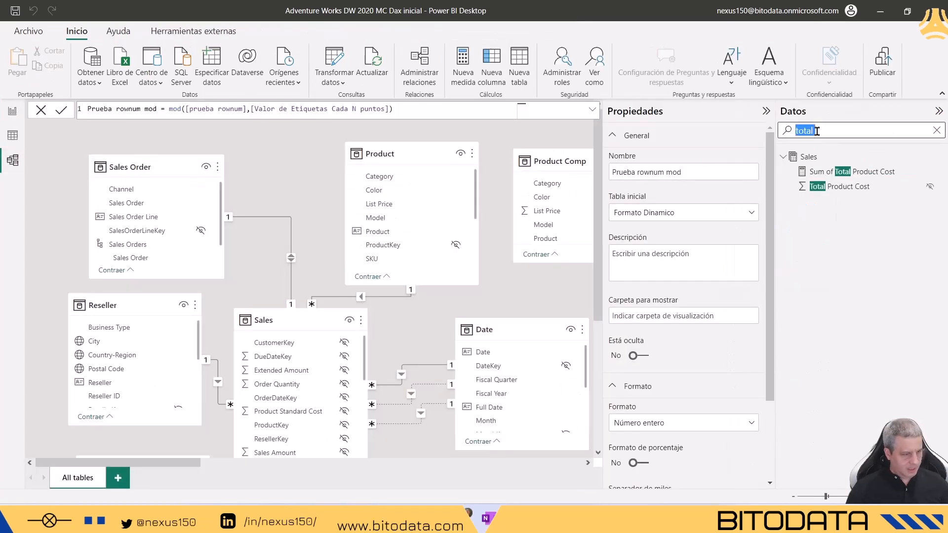
type("sum of sale")
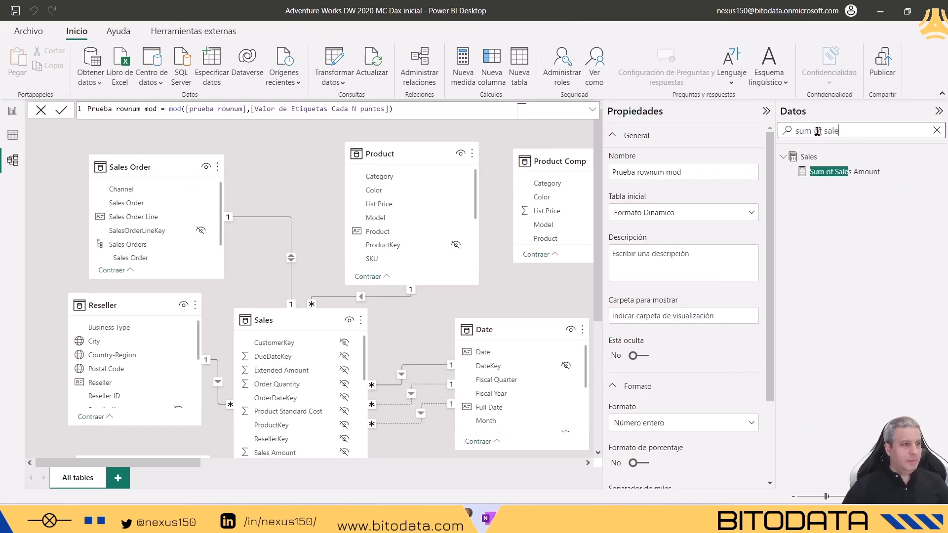
left_click(846, 171)
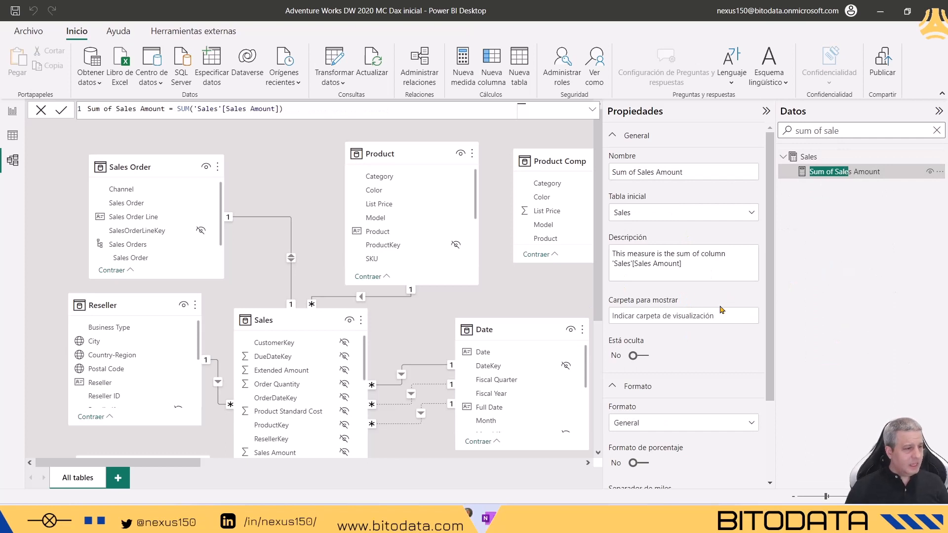
Step: Set the format of the Sum of Sales Amount measure to Moneda and review the available currency symbols
scroll(720, 309, "down", 3)
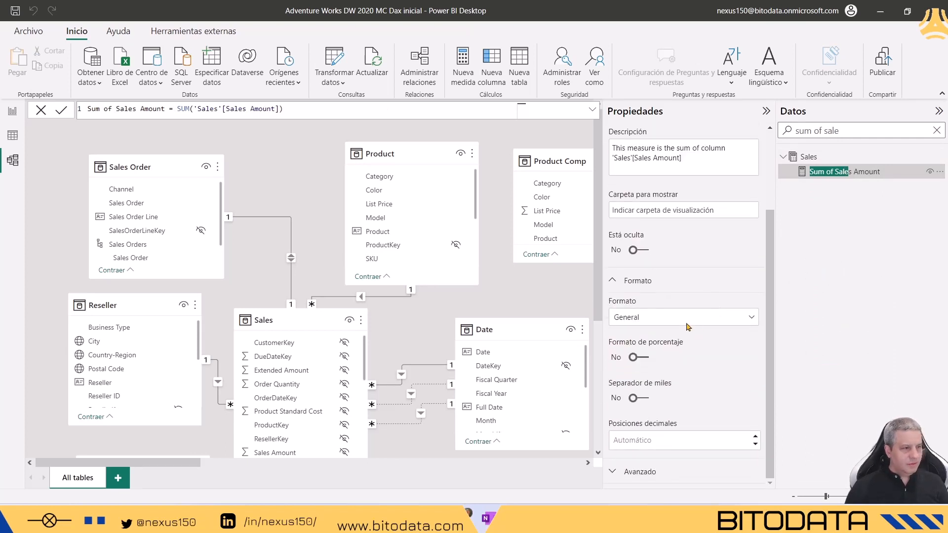
left_click(746, 322)
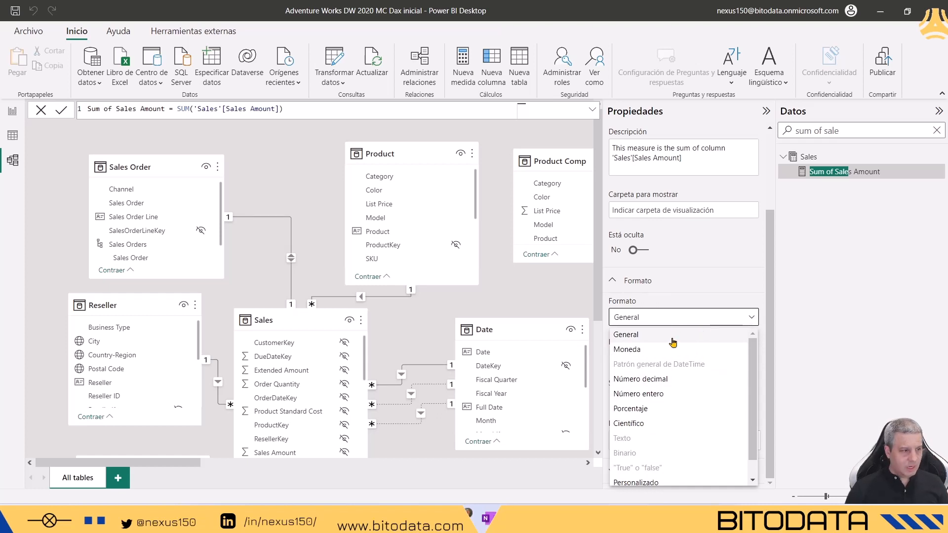
left_click(664, 351)
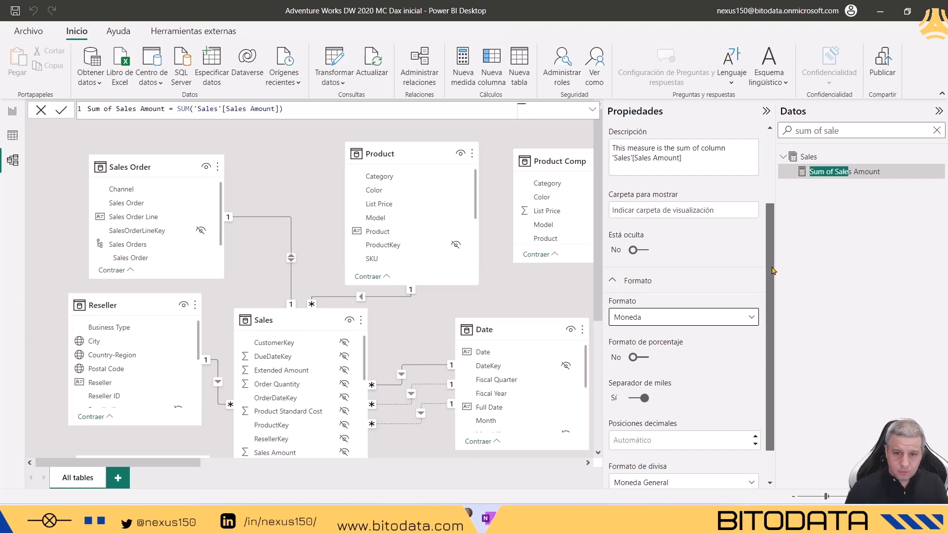
left_click_drag(773, 270, 773, 318)
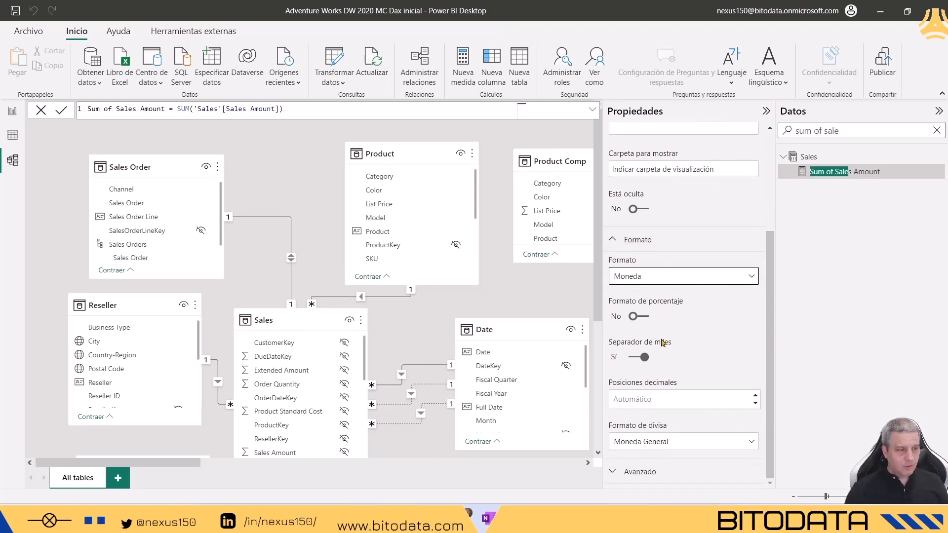
left_click(717, 442)
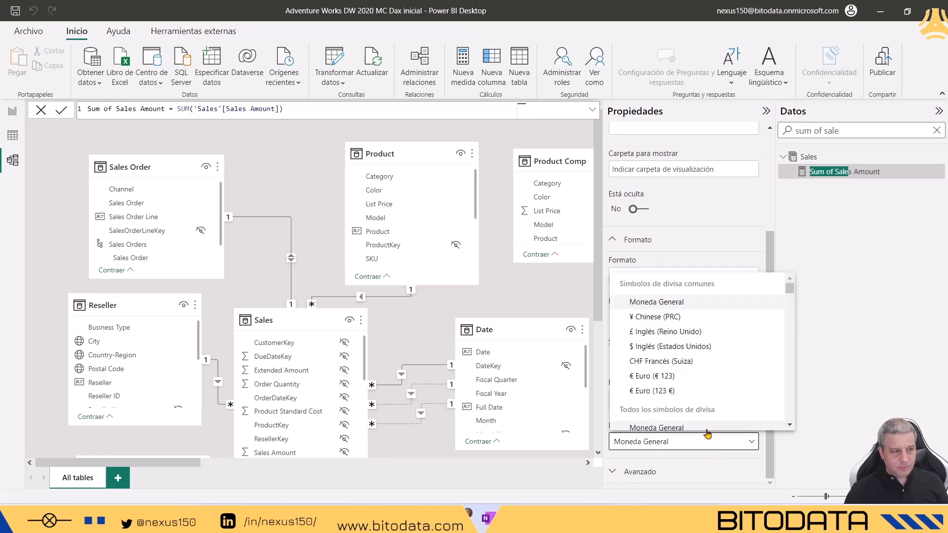
left_click(711, 260)
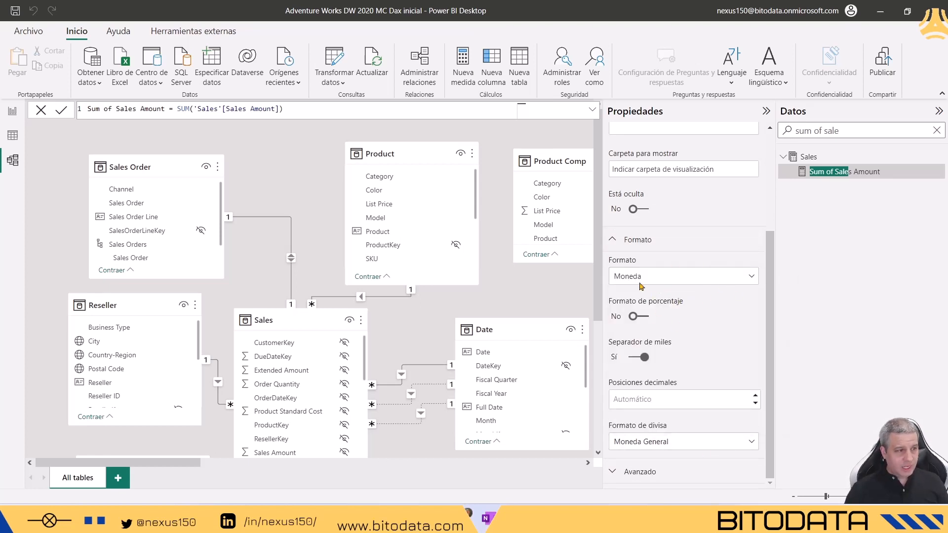
Step: Switch the measure's format to Personalizado and examine its custom format string
left_click(675, 276)
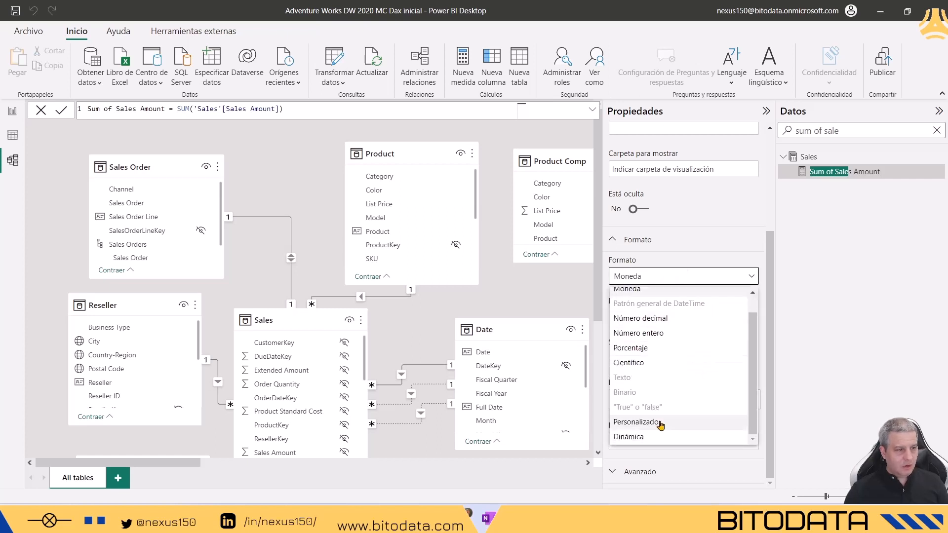
left_click(681, 423)
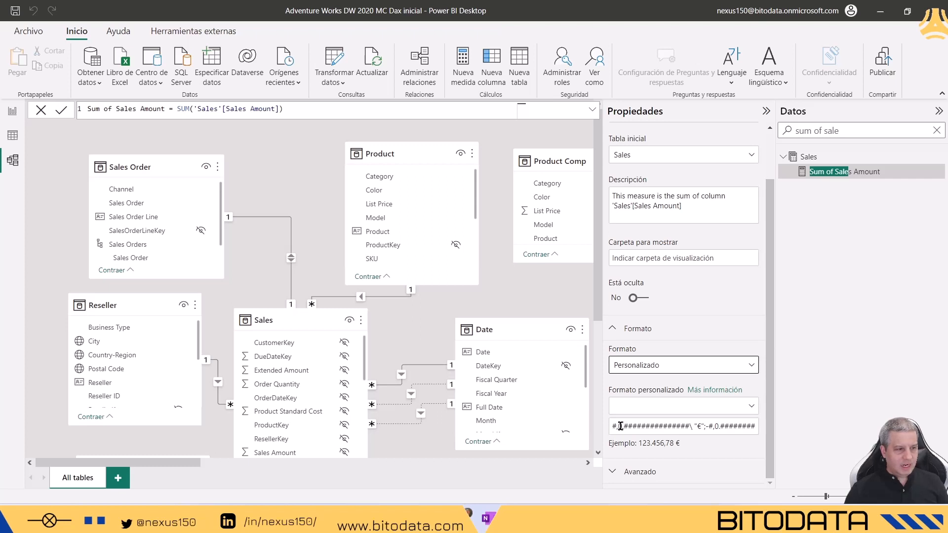
left_click_drag(621, 426, 532, 443)
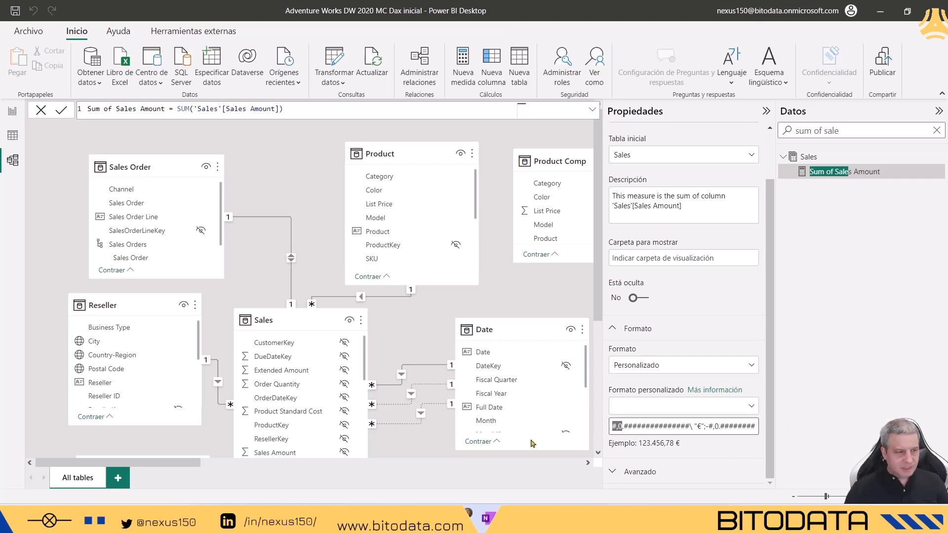
left_click(676, 428)
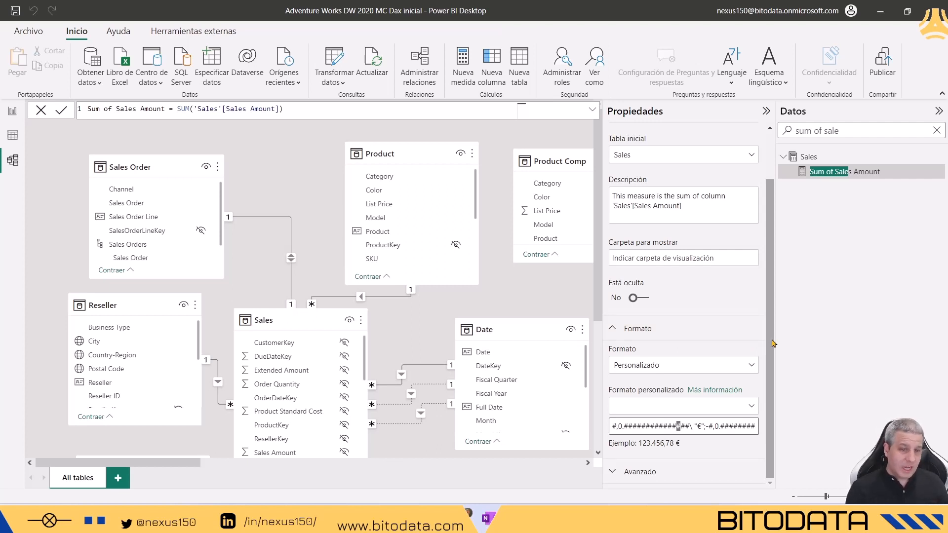
mouse_move(676, 428)
left_mouse_down()
mouse_move(606, 417)
mouse_move(668, 420)
left_mouse_up()
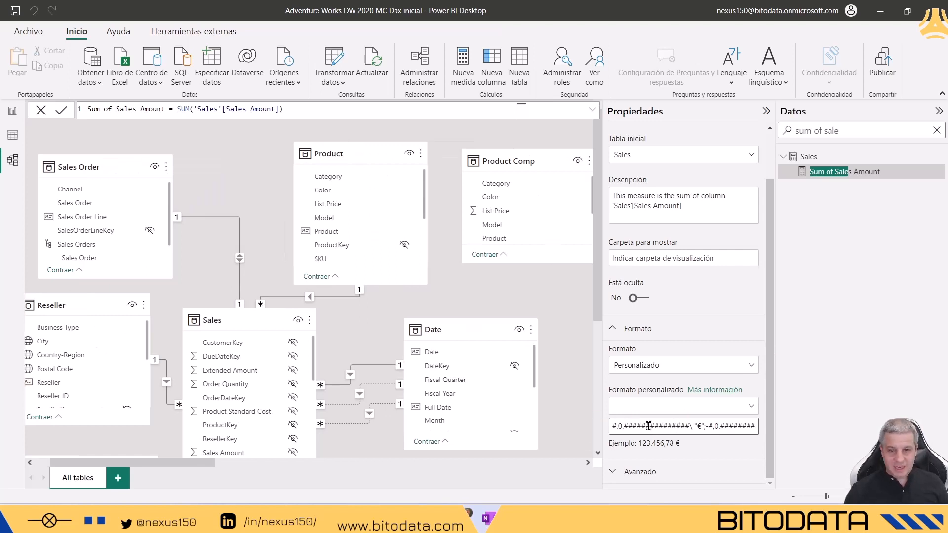
scroll(769, 296, "up", 2)
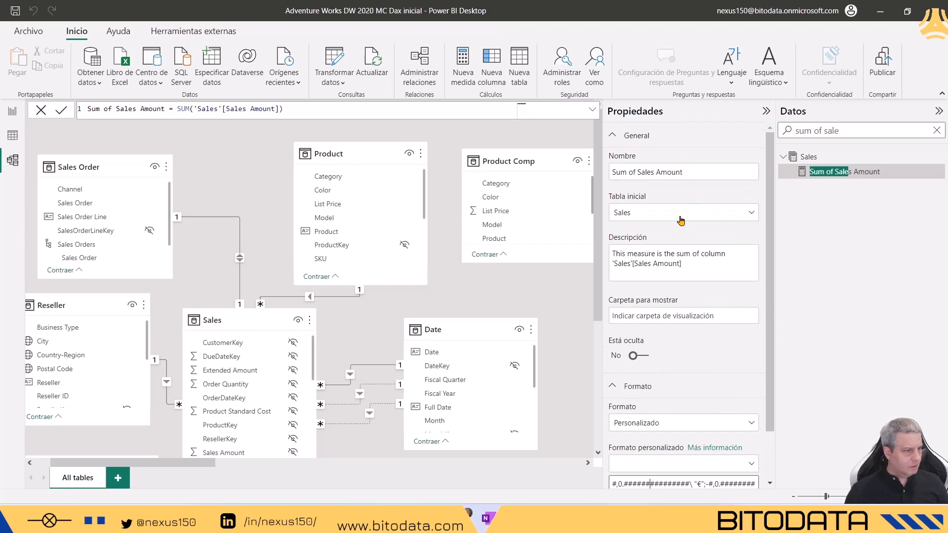
scroll(696, 394, "down", 1)
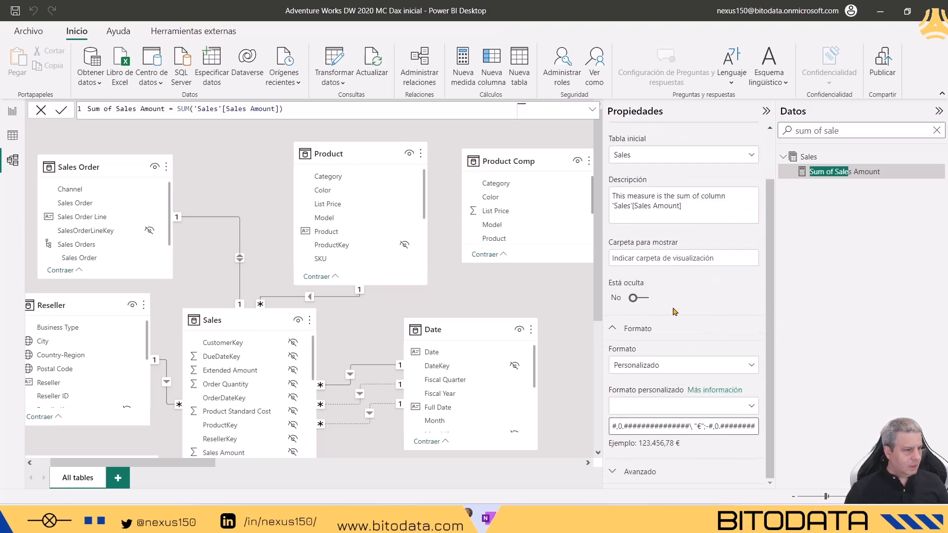
Step: Set the format of the Sum of Sales Amount measure back to Moneda and review its format settings
left_click(716, 366)
scroll(687, 276, "up", 1)
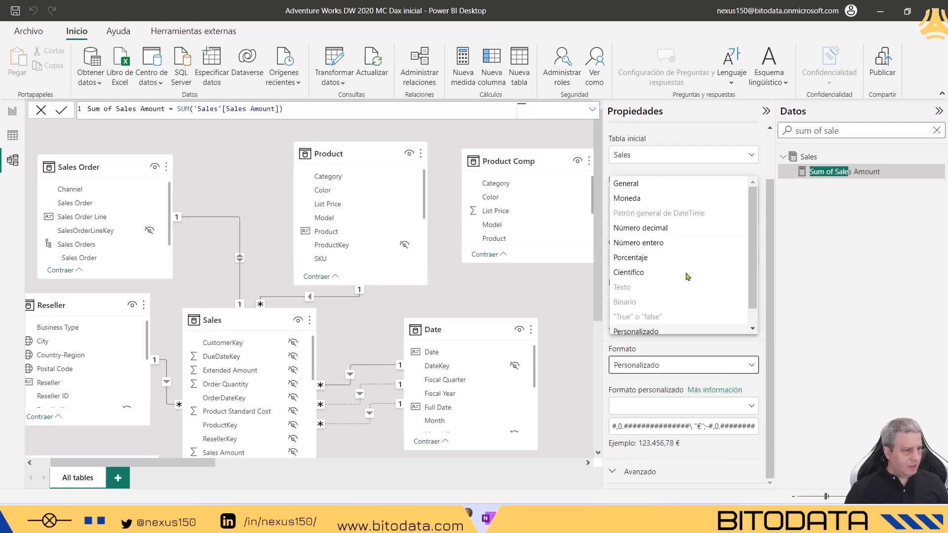
left_click(660, 195)
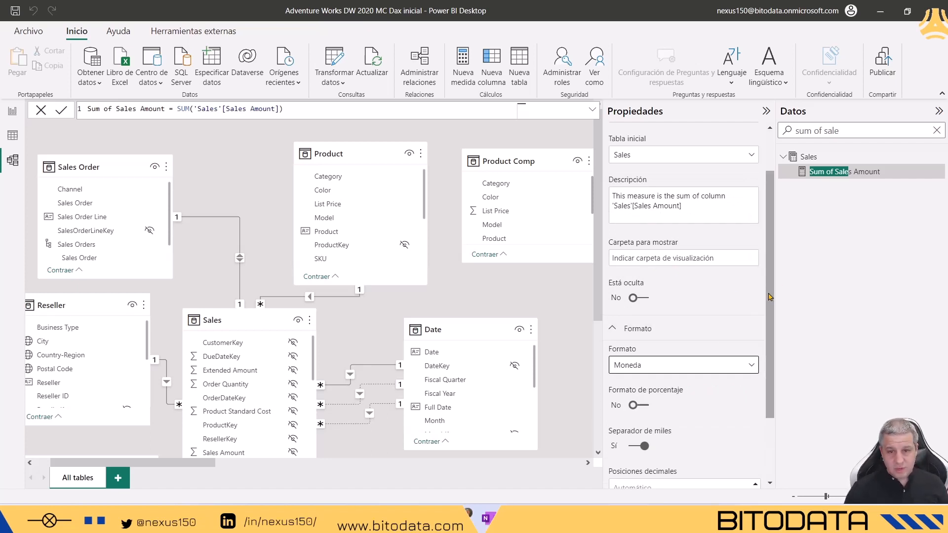
left_click(682, 371)
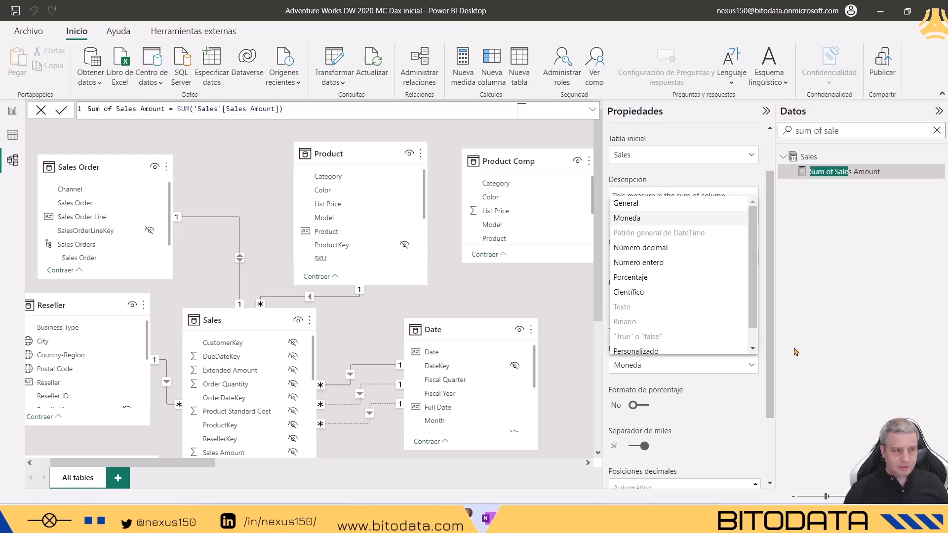
left_click_drag(773, 362, 774, 423)
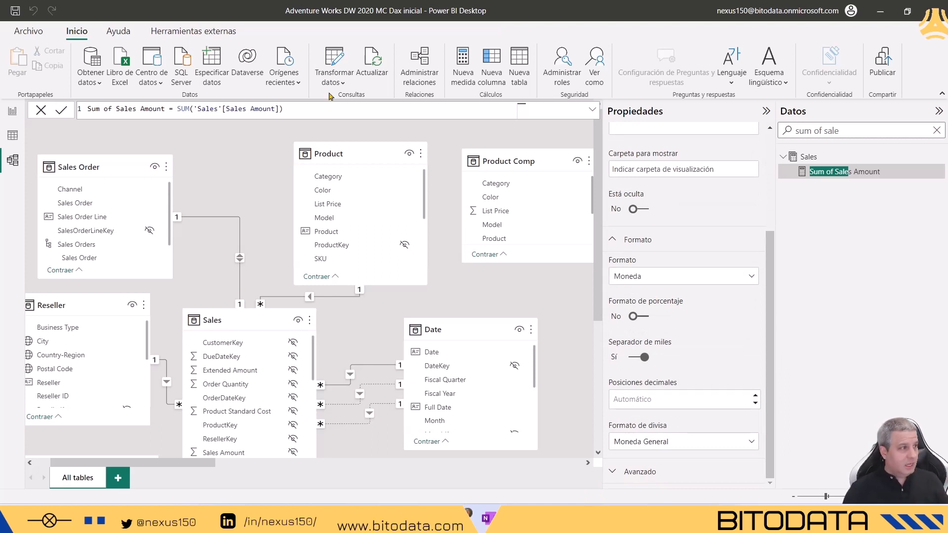
Step: Open the model in Tabular Editor as an external tool and maximize its window
left_click(200, 32)
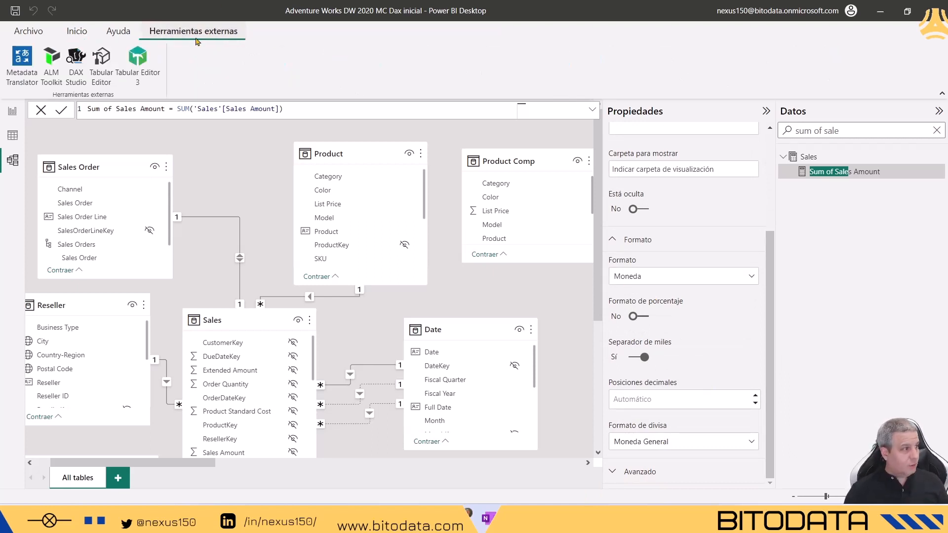
left_click(101, 69)
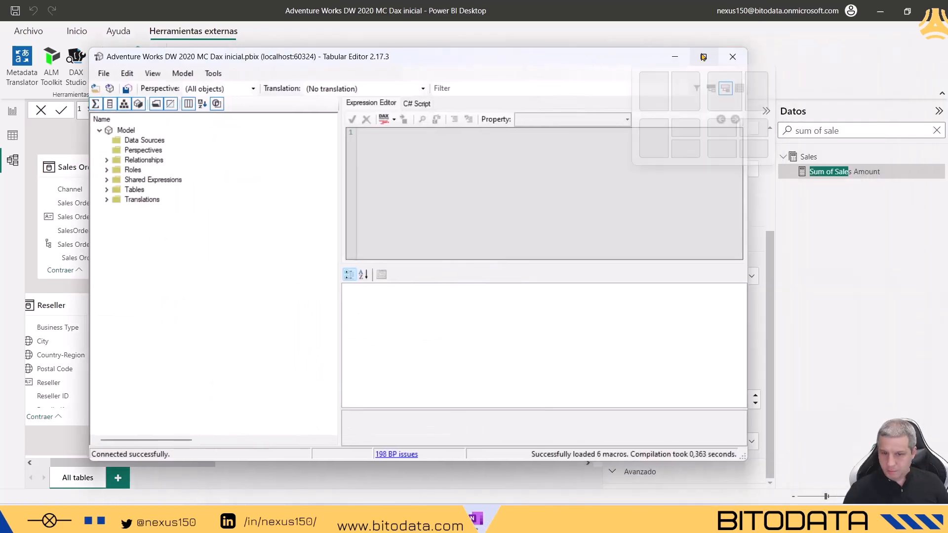
left_click(700, 56)
Step: Filter the model objects by "sales amo" and show the properties of the Sum of Sales Amount measure
left_click(437, 36)
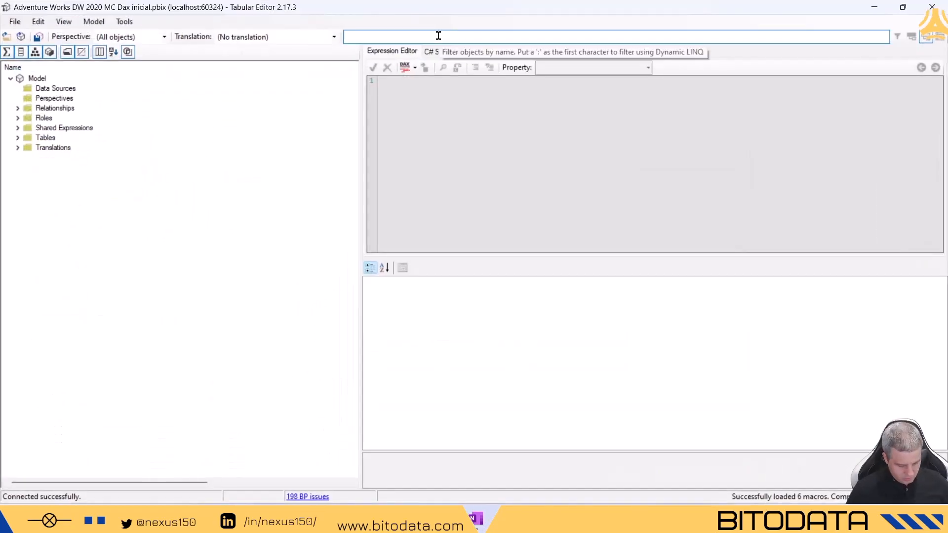
type("sals amo")
key("Return")
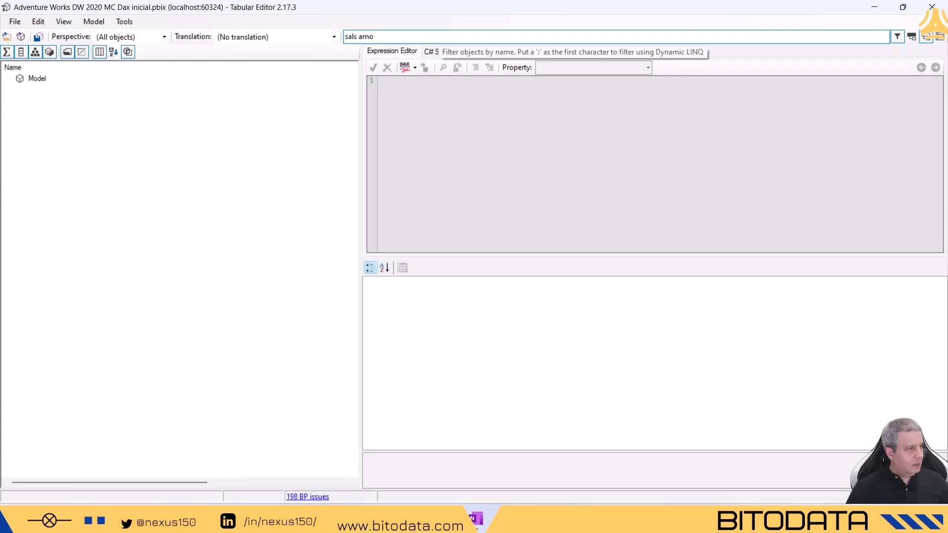
key("BackSpace")
type("es")
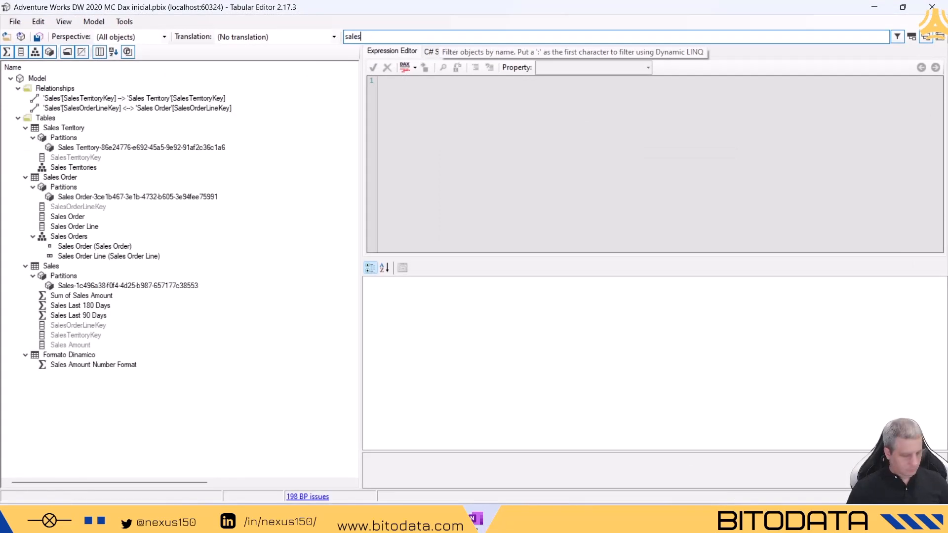
type(" amo")
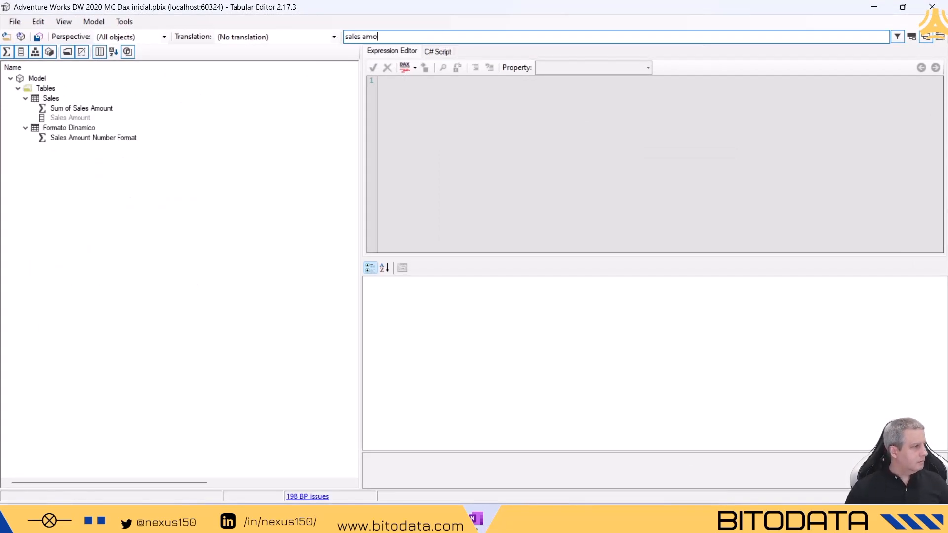
left_click(99, 110)
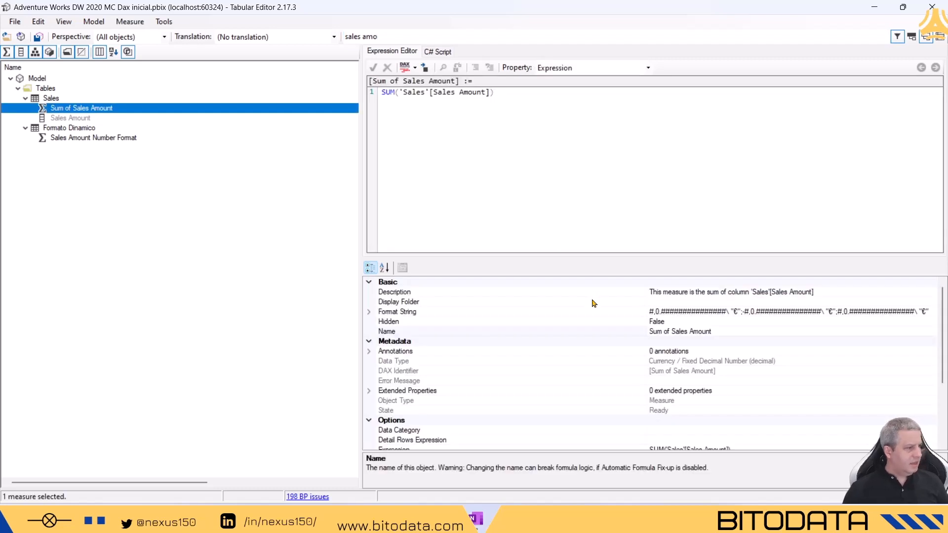
Step: Examine the measure's Format String and Format String Expression properties, and close Tabular Editor
left_click(701, 312)
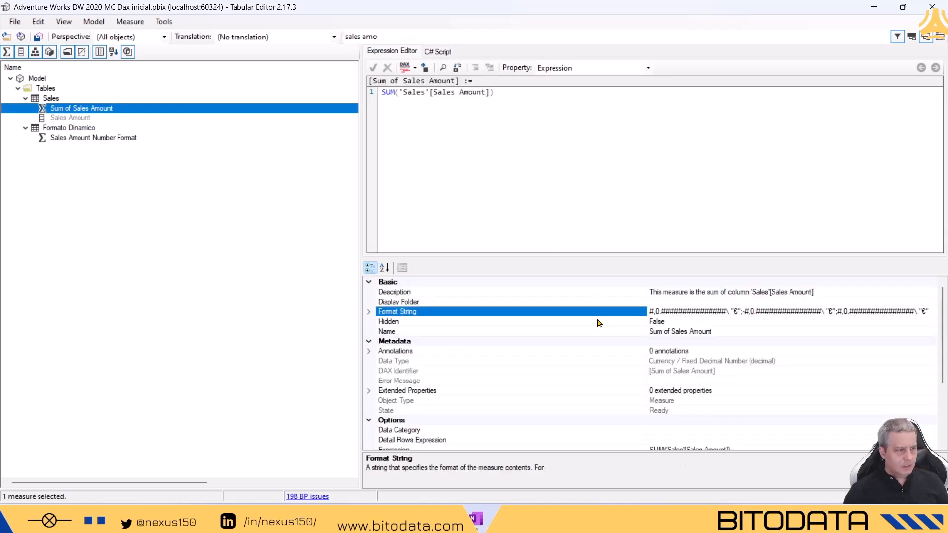
left_click_drag(658, 313, 678, 312)
left_click_drag(868, 319, 723, 317)
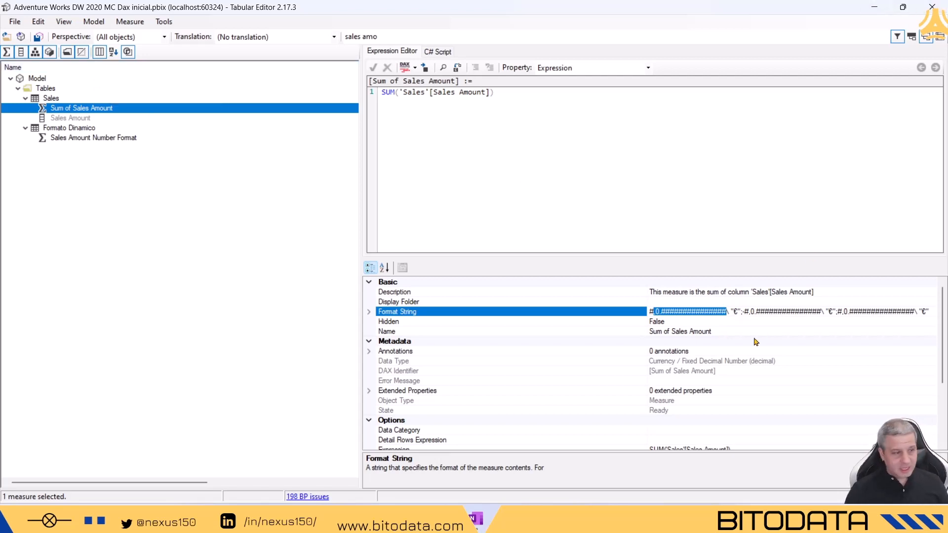
scroll(757, 350, "down", 2)
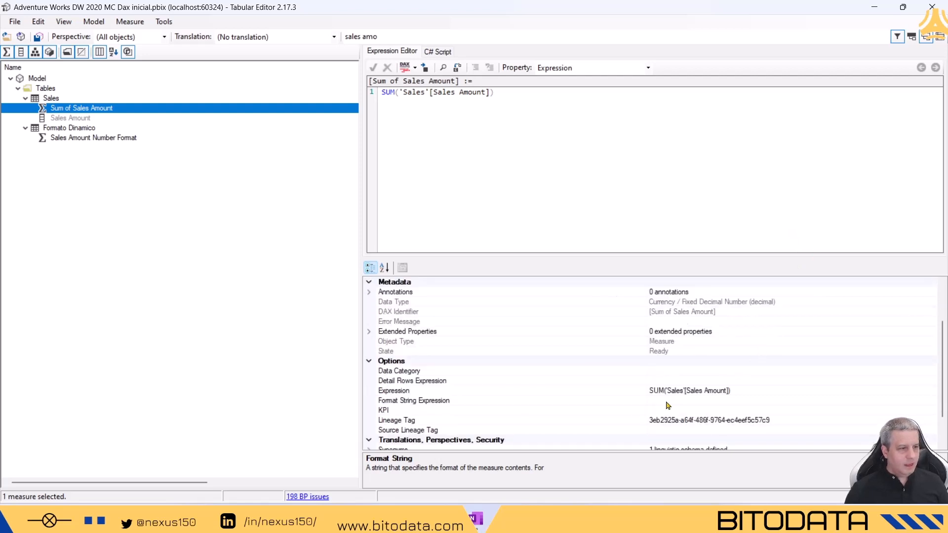
left_click(667, 401)
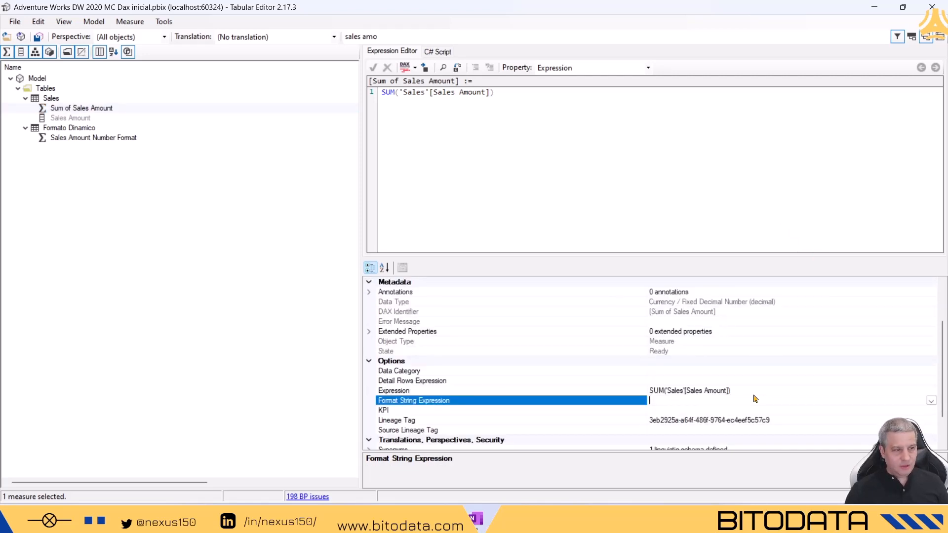
scroll(730, 343, "up", 2)
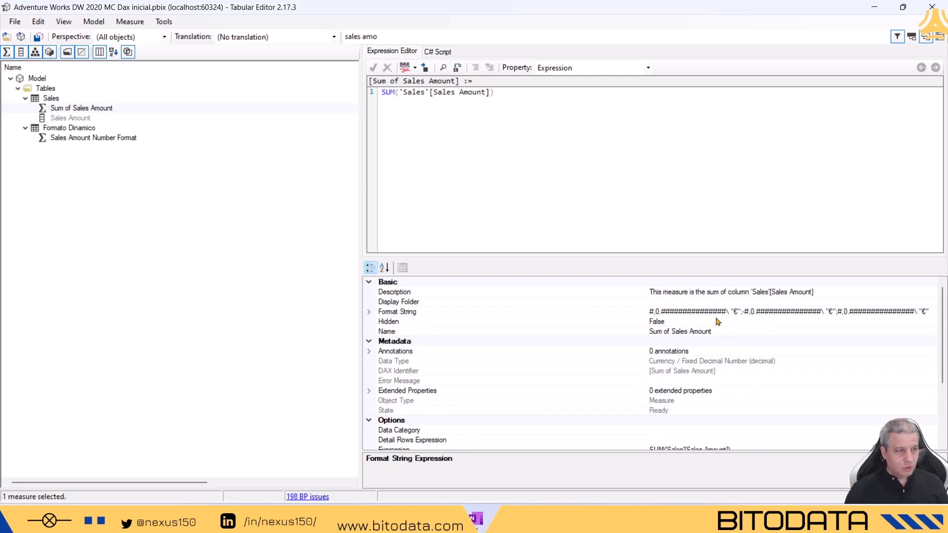
left_click(713, 311)
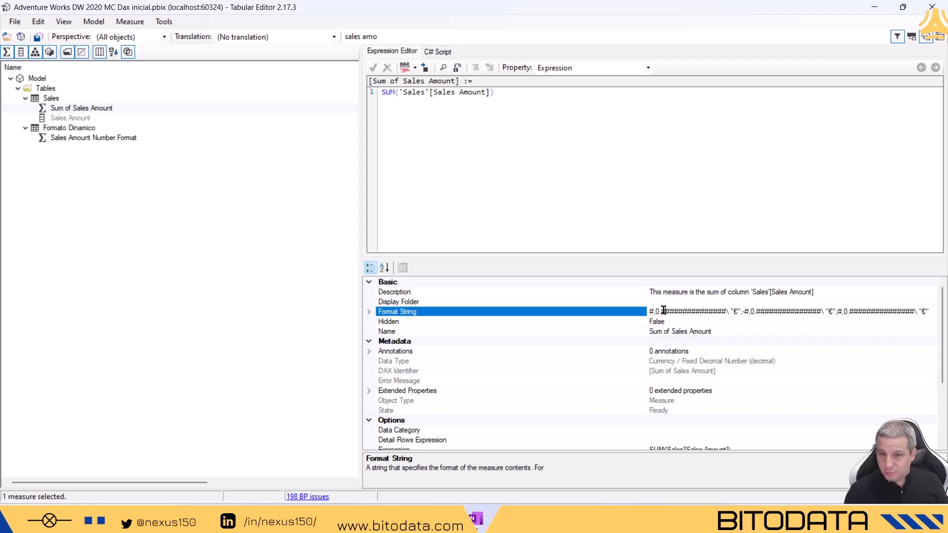
left_click(931, 7)
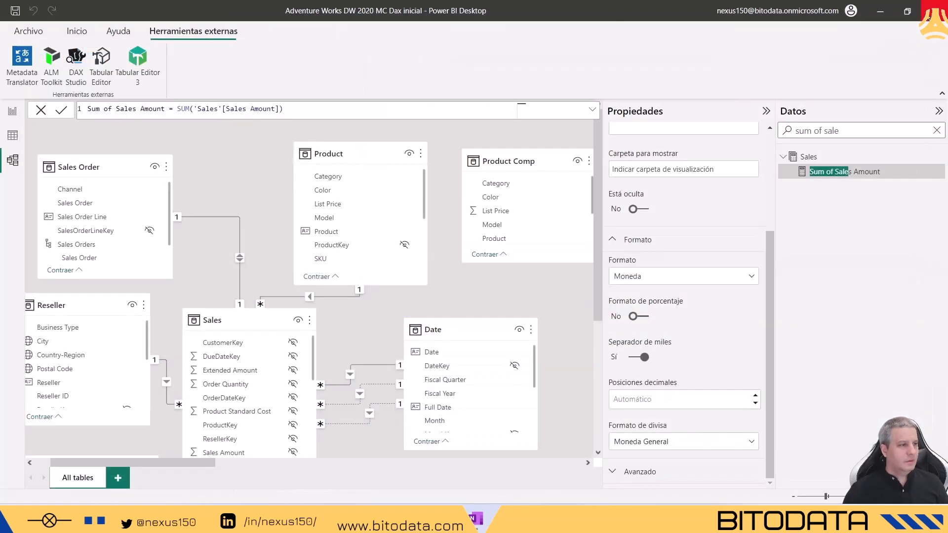
Step: Back in the report view, set the decimal places of the Sum of Sales Amount measure to 0
left_click(13, 112)
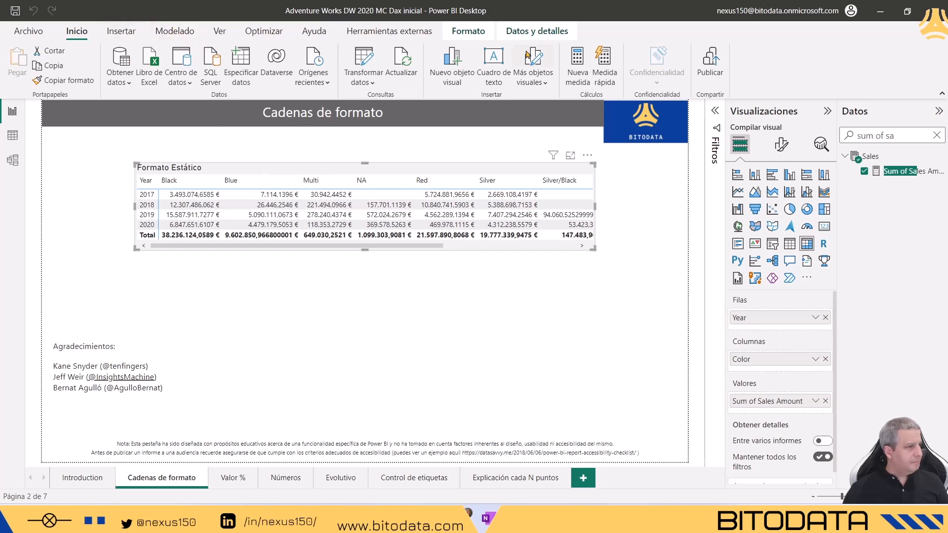
left_click(900, 171)
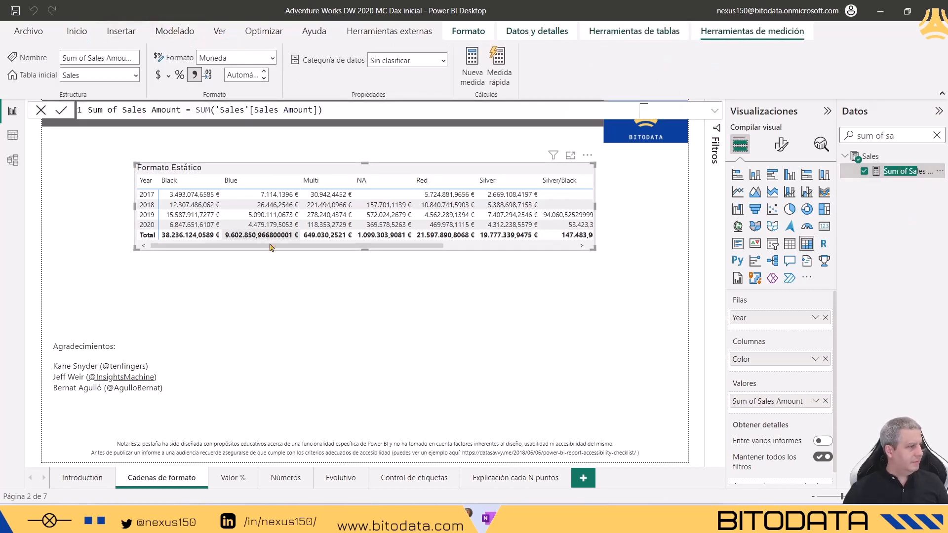
left_click(244, 75)
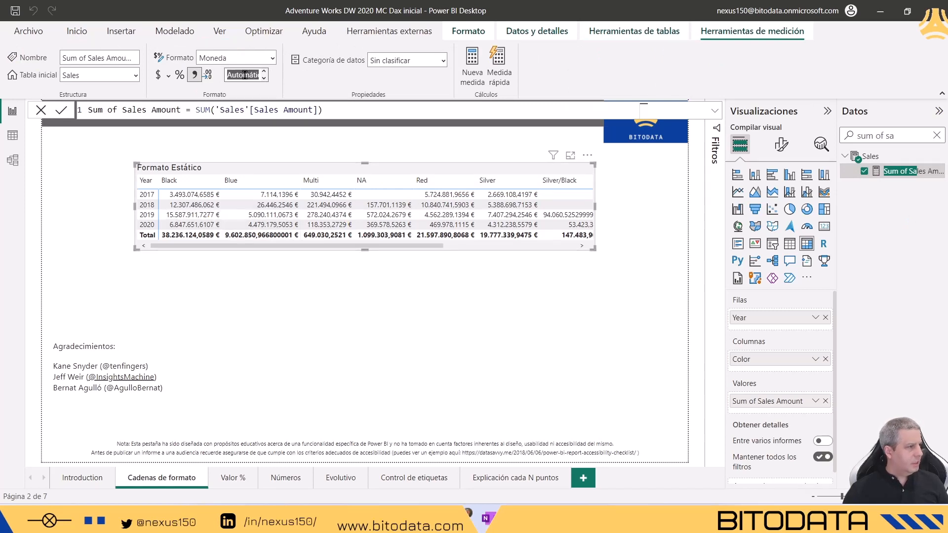
type("0")
key("Return")
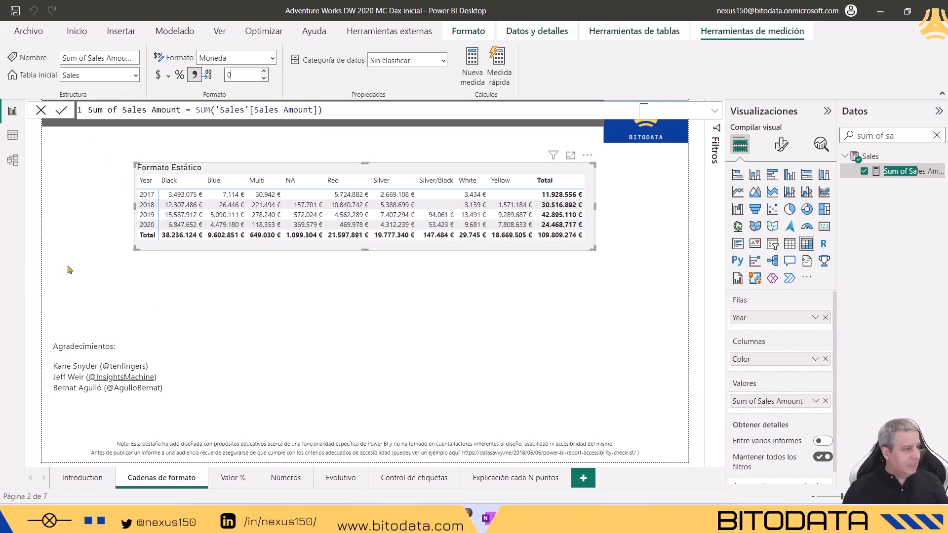
Step: Deselect the matrix and switch to the Valor % report page
left_click(179, 357)
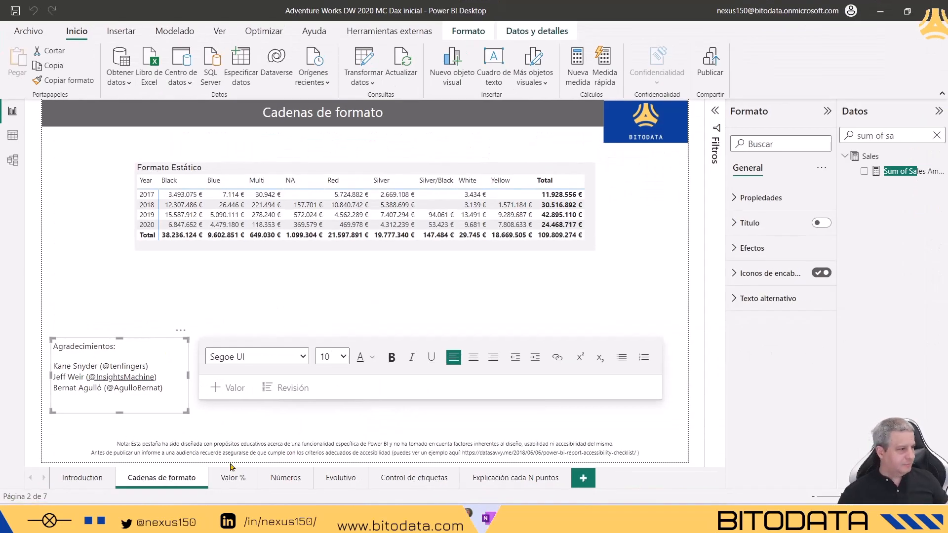
left_click(233, 482)
left_click(232, 479)
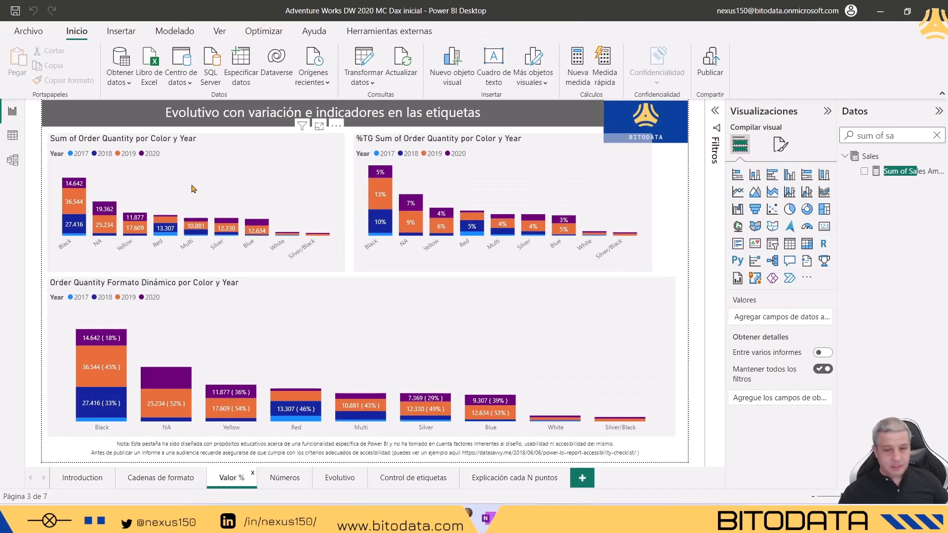
mouse_move(253, 241)
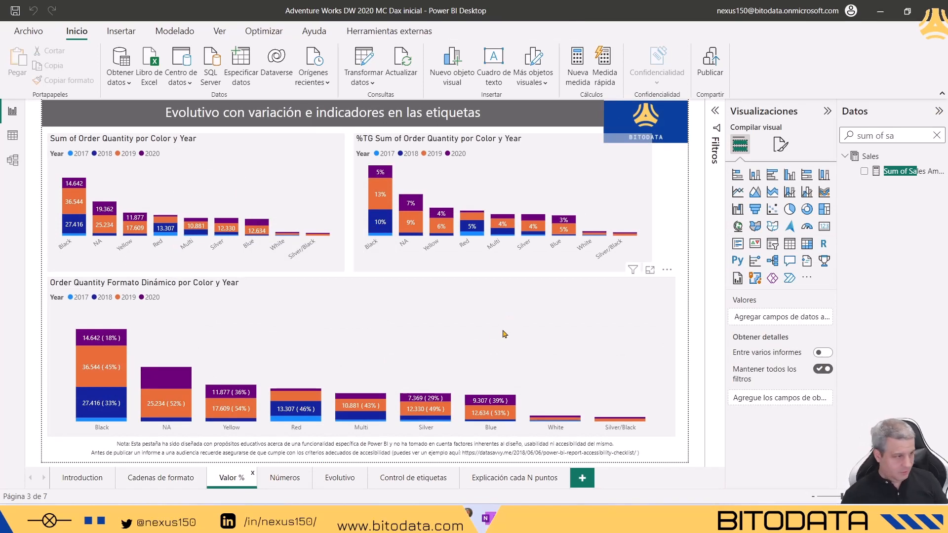
key("ctrl")
key("ctrl")
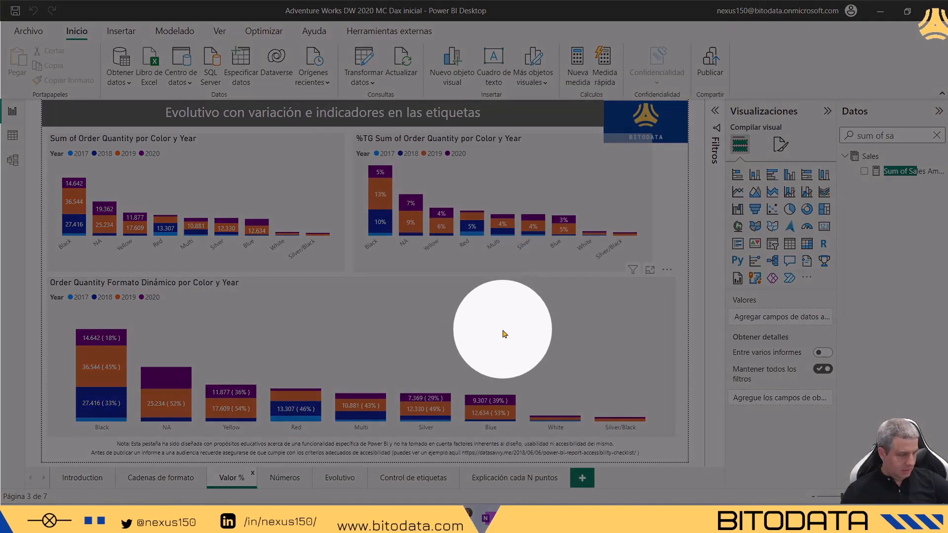
mouse_move(177, 223)
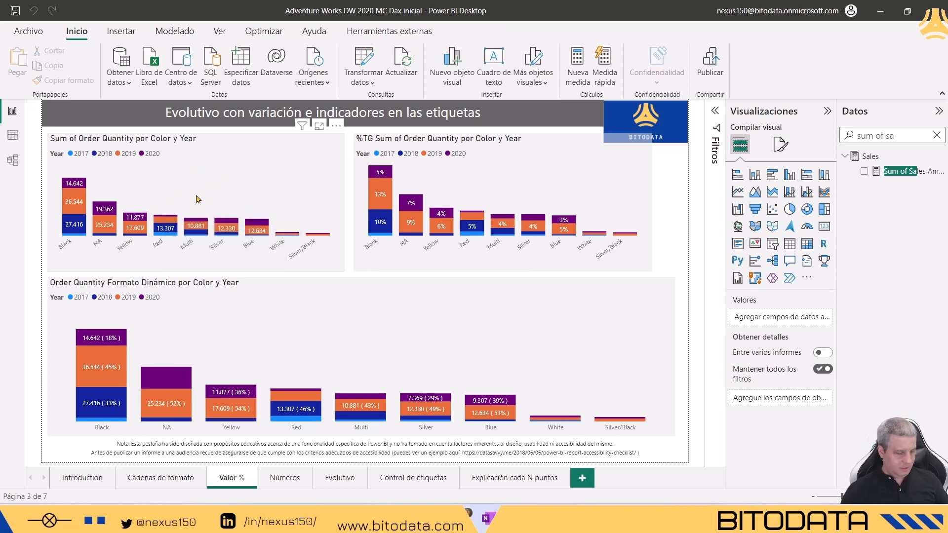
Step: View the Sum of Order Quantity and %TG Sum of Order Quantity charts one after the other in focus mode, returning to the report each time
left_click(319, 126)
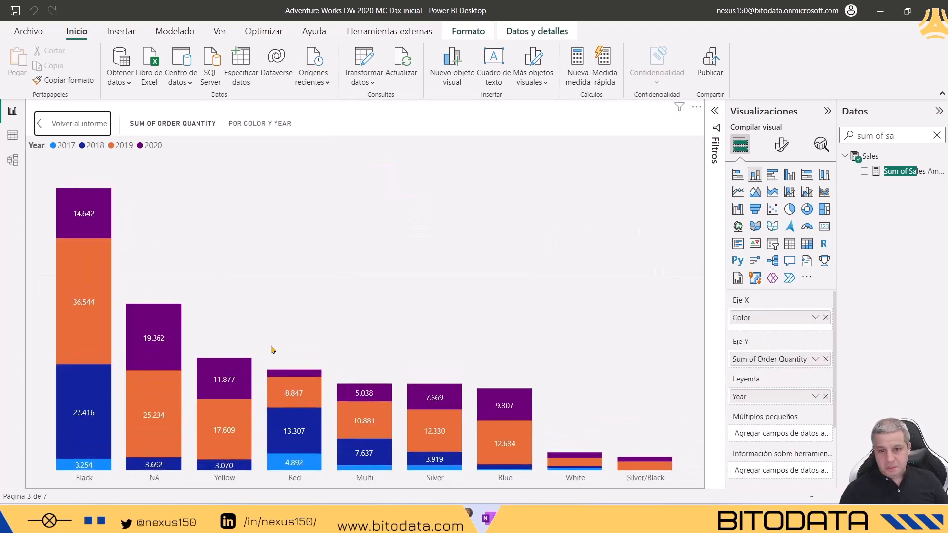
left_click(59, 124)
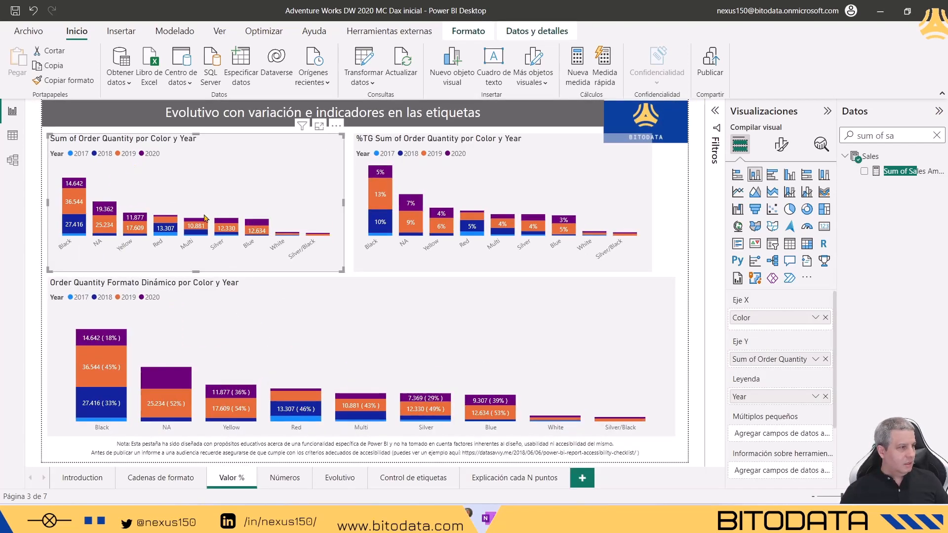
left_click(540, 152)
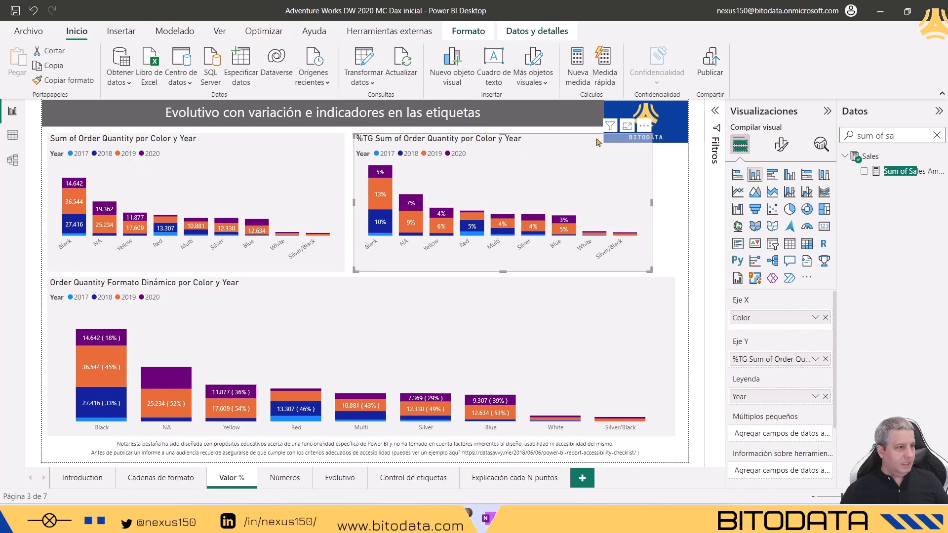
left_click(625, 129)
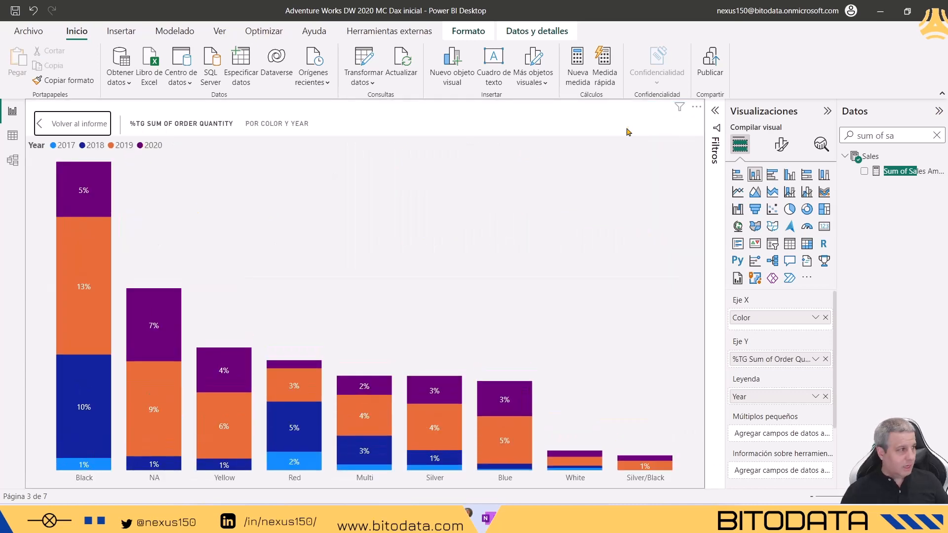
left_click(83, 123)
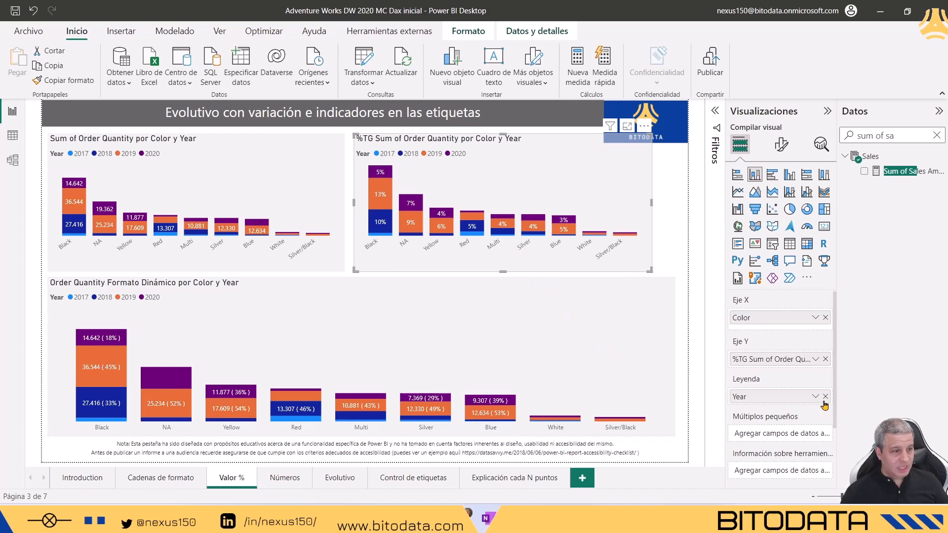
Step: Show the Mostrar valor como options of the %TG Sum of Order Quantity field, and compare its chart with the Sum of Order Quantity chart
left_click(814, 361)
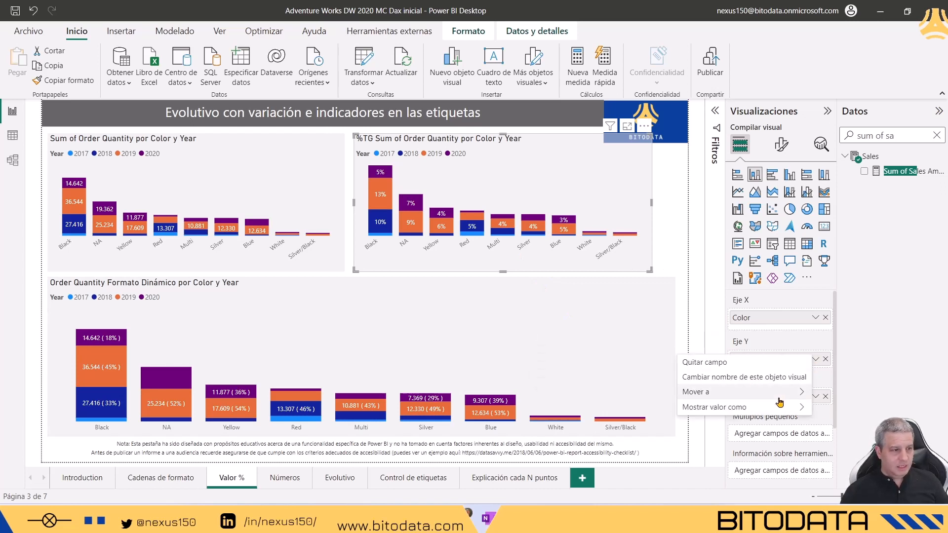
mouse_move(795, 407)
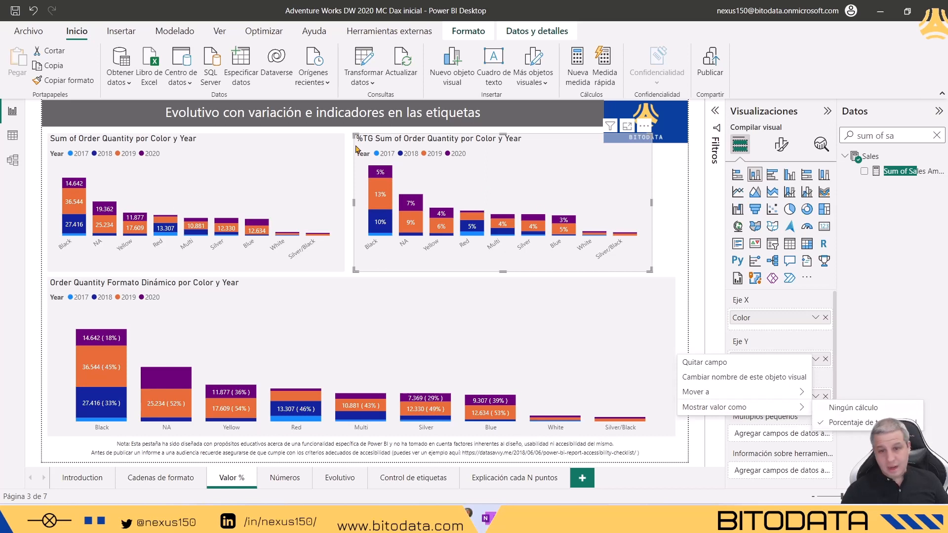
left_click(228, 151)
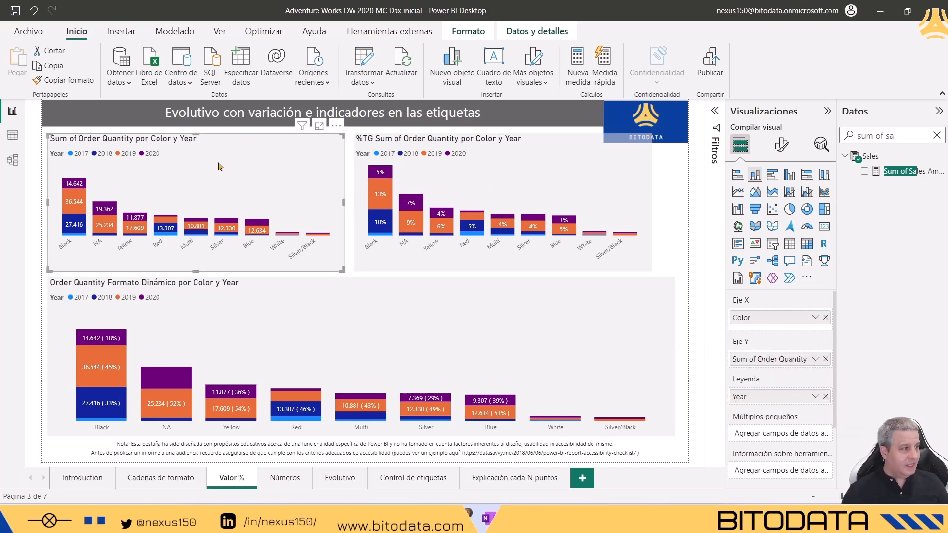
left_click(476, 156)
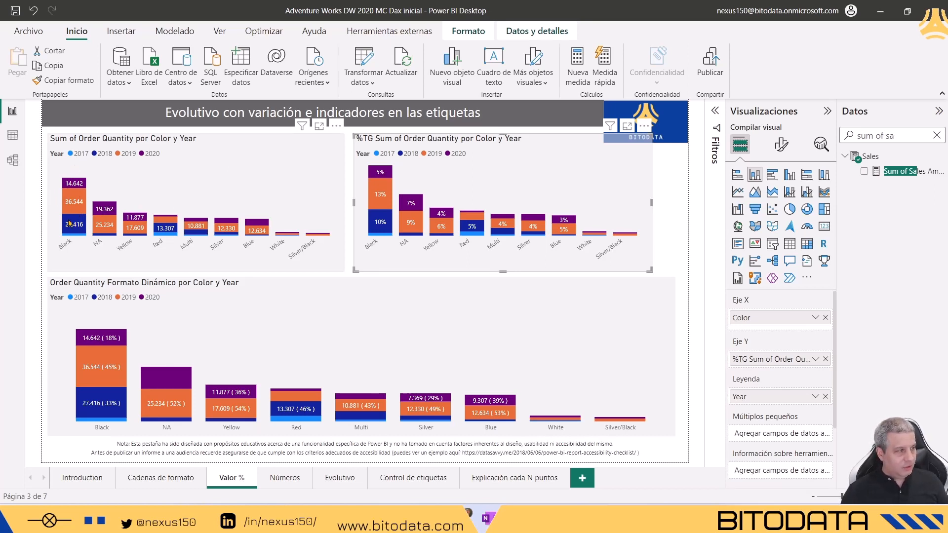
Step: Enlarge the absolute quantity chart and the percentage chart again to compare their data labels, and return to the report page
left_click(319, 125)
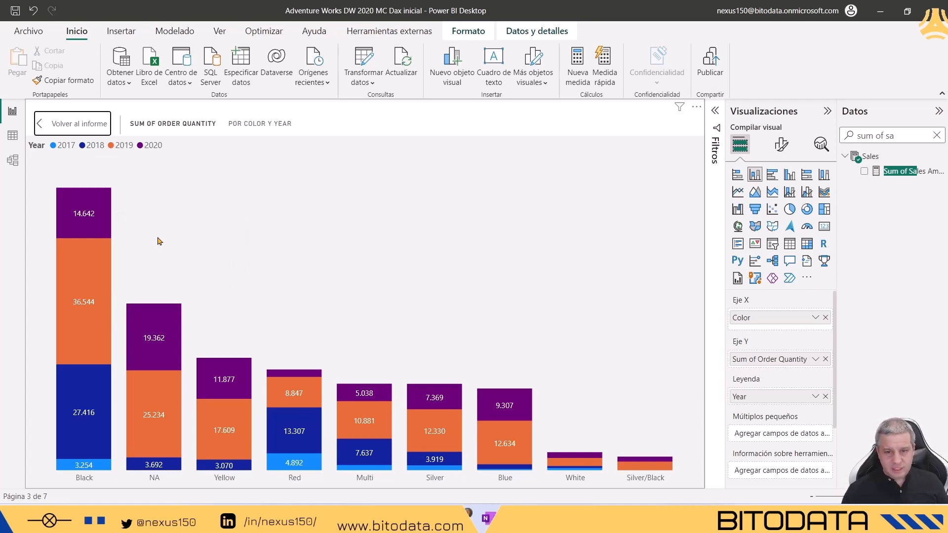
left_click(85, 123)
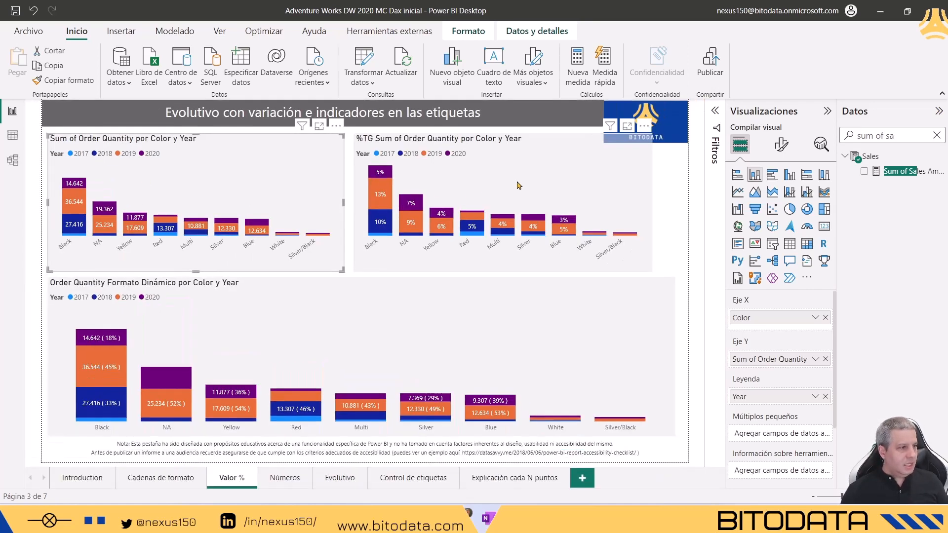
left_click(637, 150)
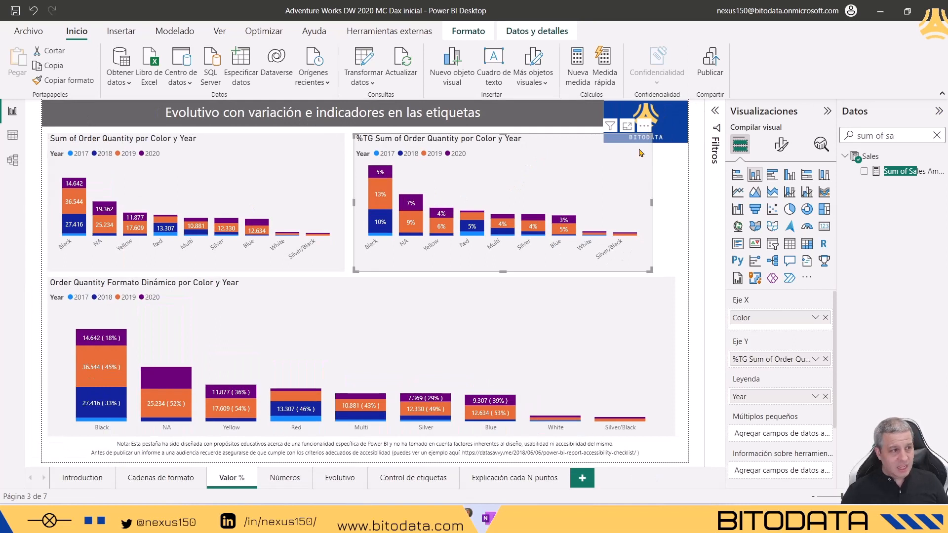
left_click(627, 126)
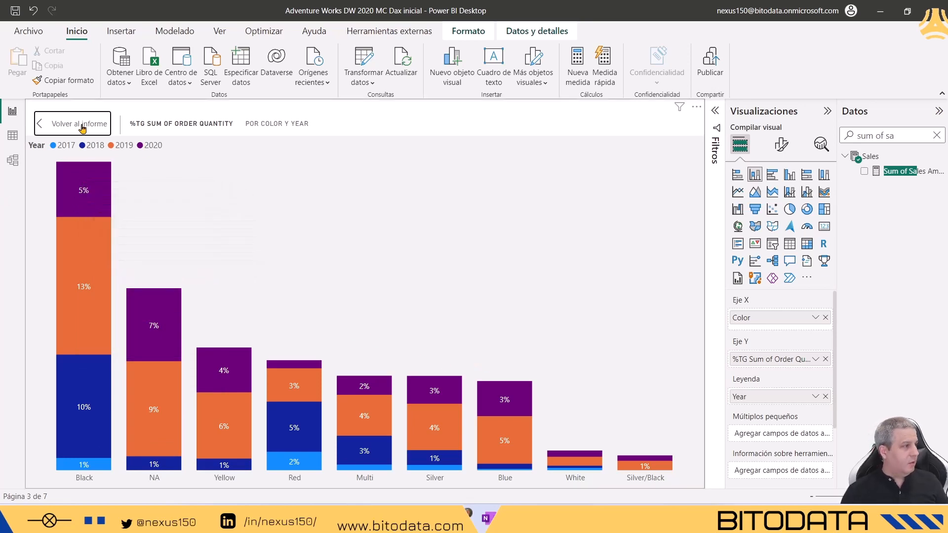
left_click(82, 127)
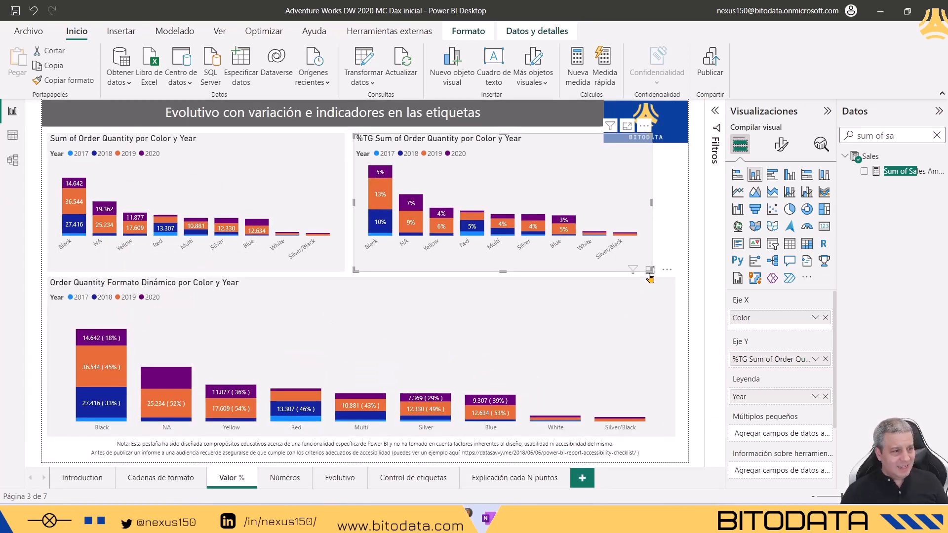
Step: Enlarge the Order Quantity Formato Dinámico chart, examine the data labels on the Black column for 2020 and 2019, and return to the report
left_click(650, 270)
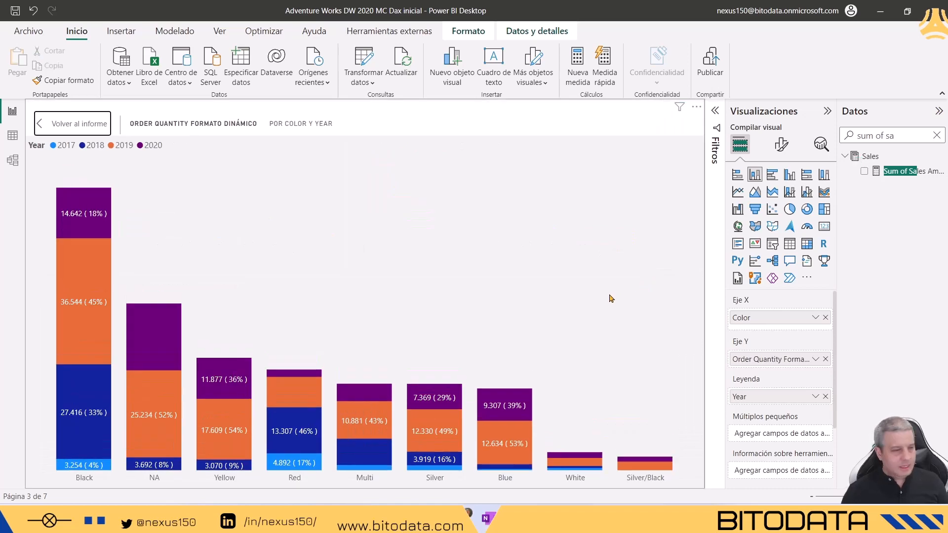
mouse_move(101, 223)
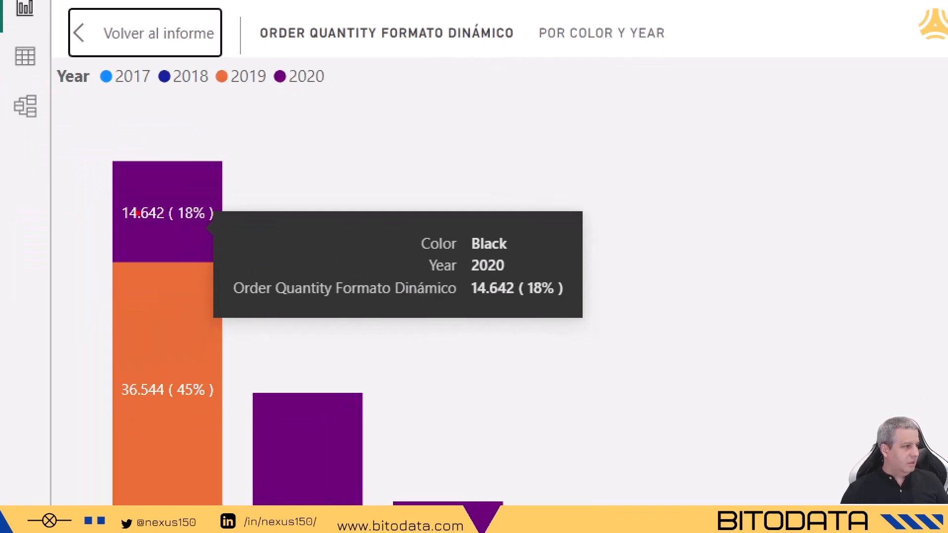
mouse_move(128, 195)
left_mouse_down()
mouse_move(116, 235)
mouse_move(249, 194)
mouse_move(108, 184)
left_mouse_up()
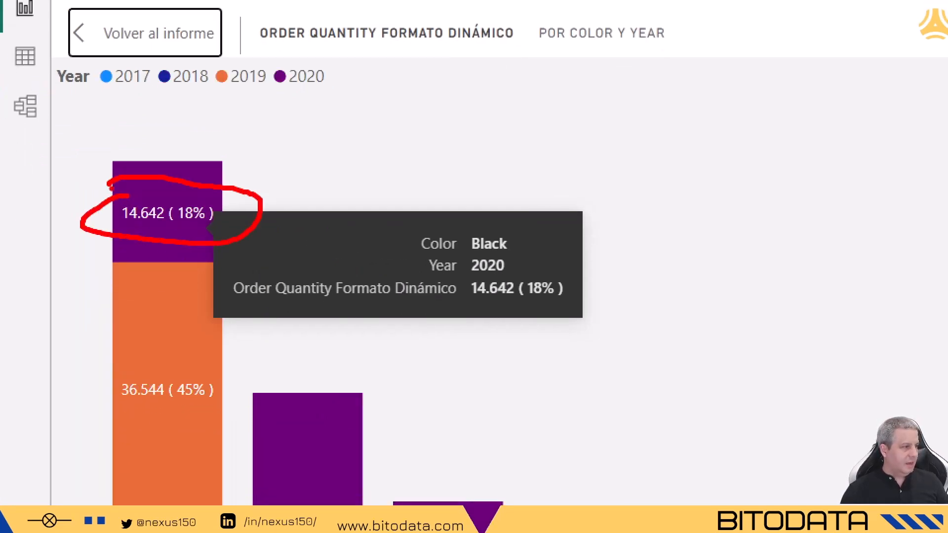
mouse_move(153, 356)
left_mouse_down()
mouse_move(198, 449)
mouse_move(184, 350)
mouse_move(156, 356)
left_mouse_up()
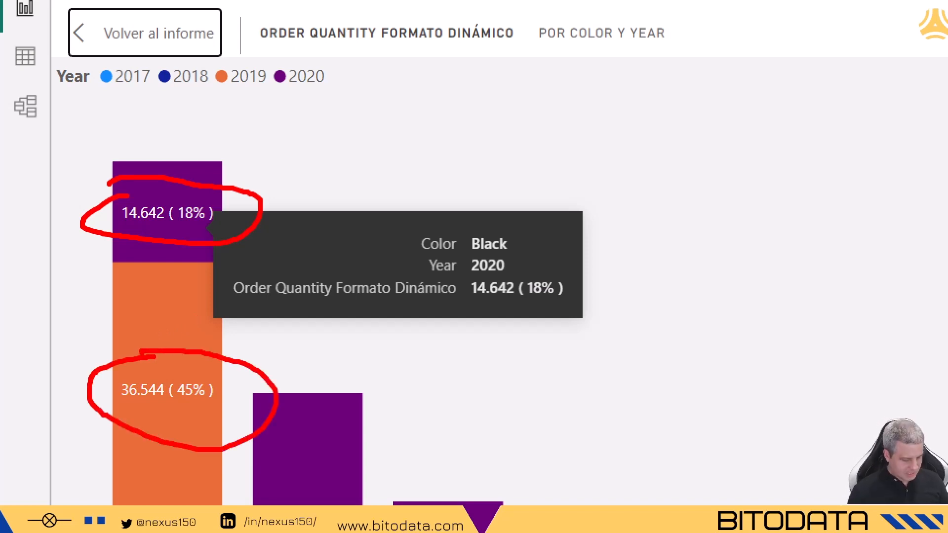
key("e")
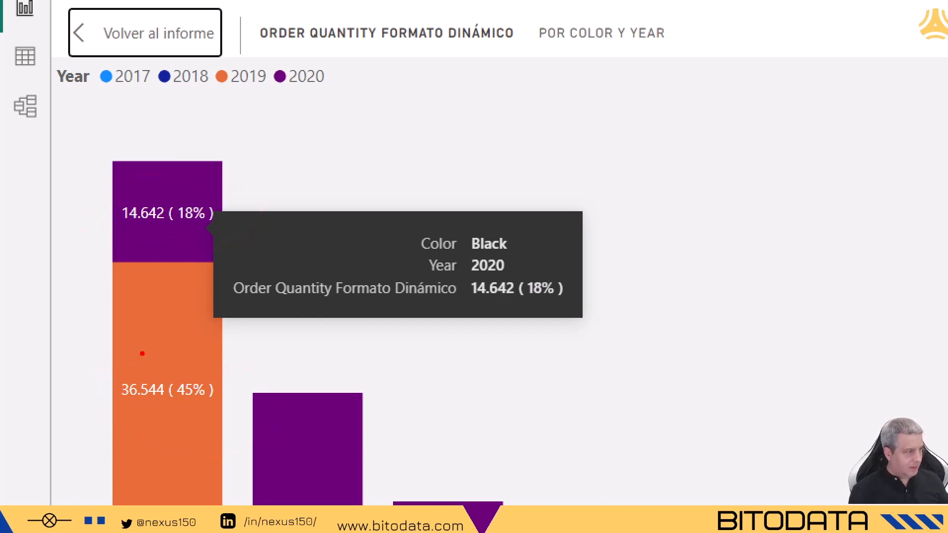
key("Escape")
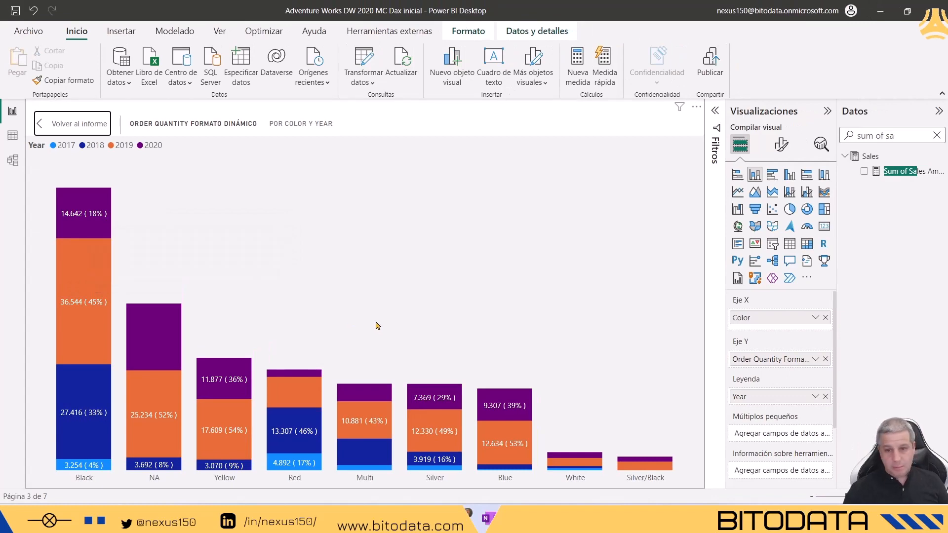
left_click(72, 131)
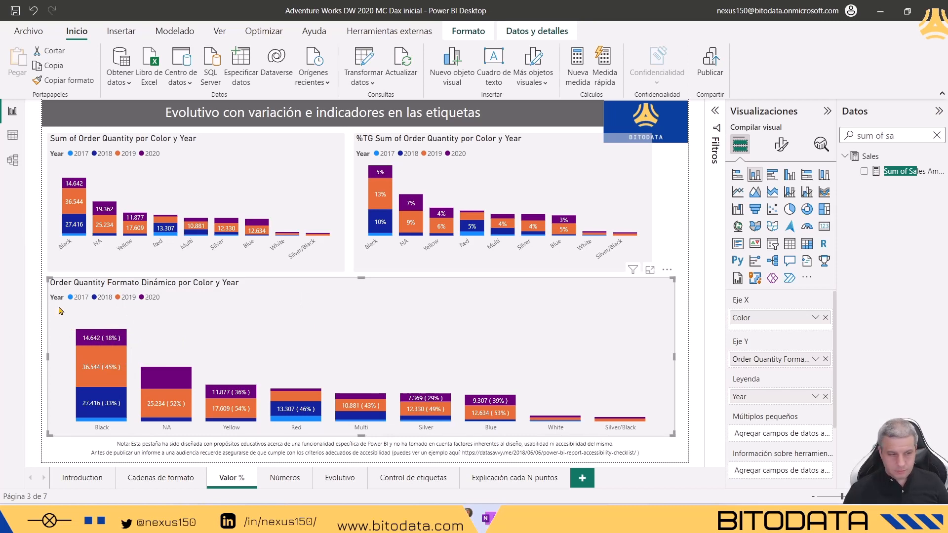
Step: Search the data fields for "formato" and select the Order Quantity Formato Dinámico measure
mouse_move(123, 351)
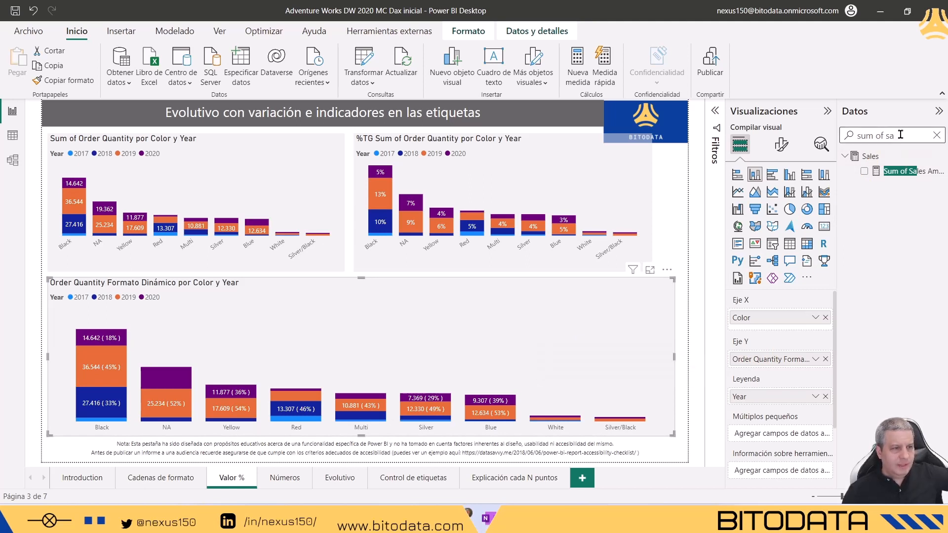
left_click_drag(895, 135, 807, 134)
type("formato")
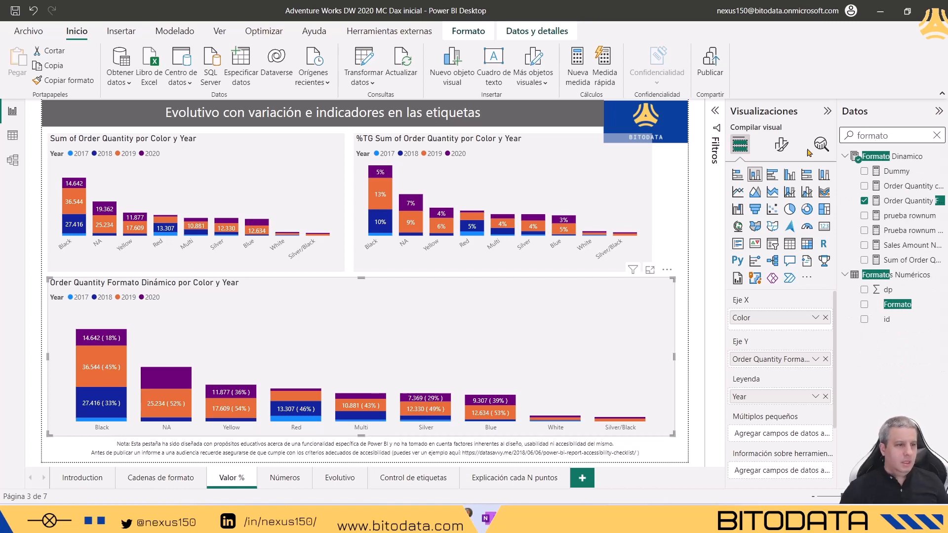
left_click(908, 201)
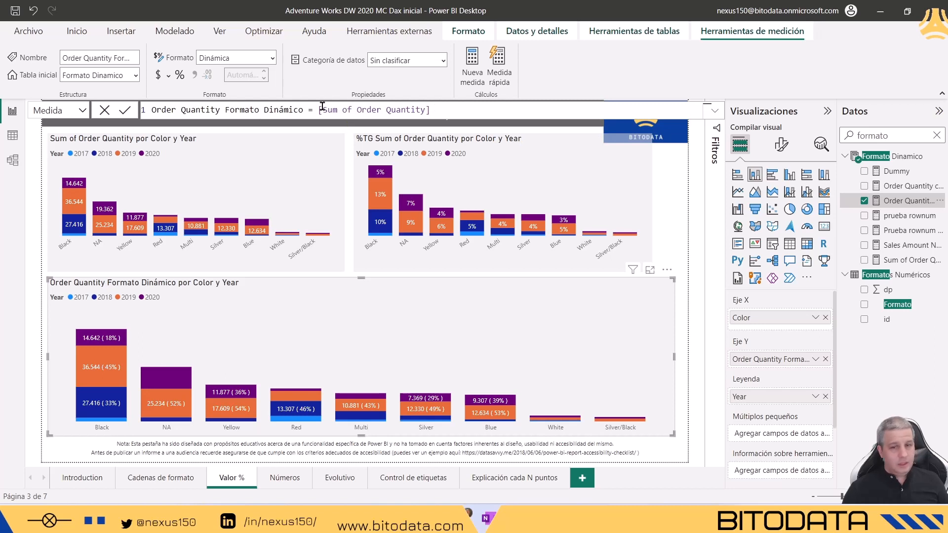
Step: Display the Formato expression of the Order Quantity Formato Dinámico measure, and switch back to its Medida expression
left_click(78, 114)
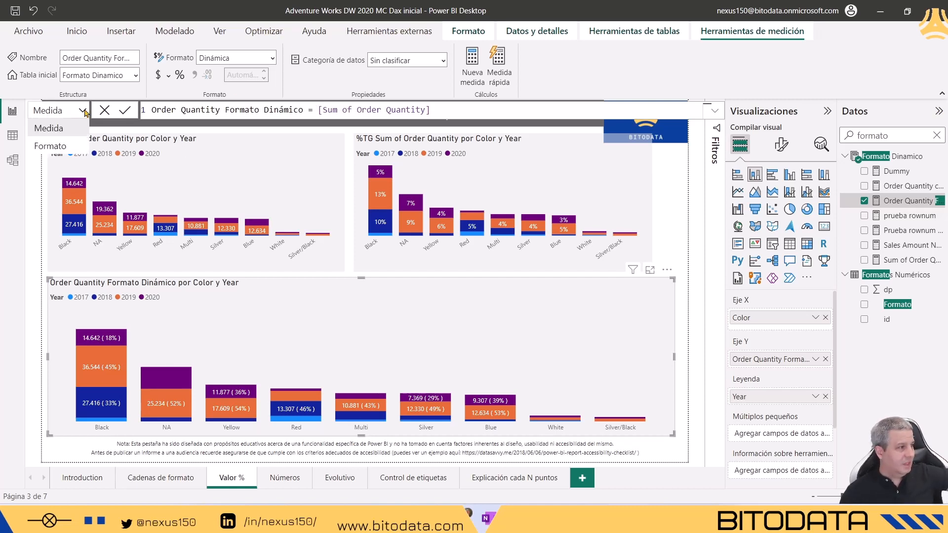
left_click(75, 149)
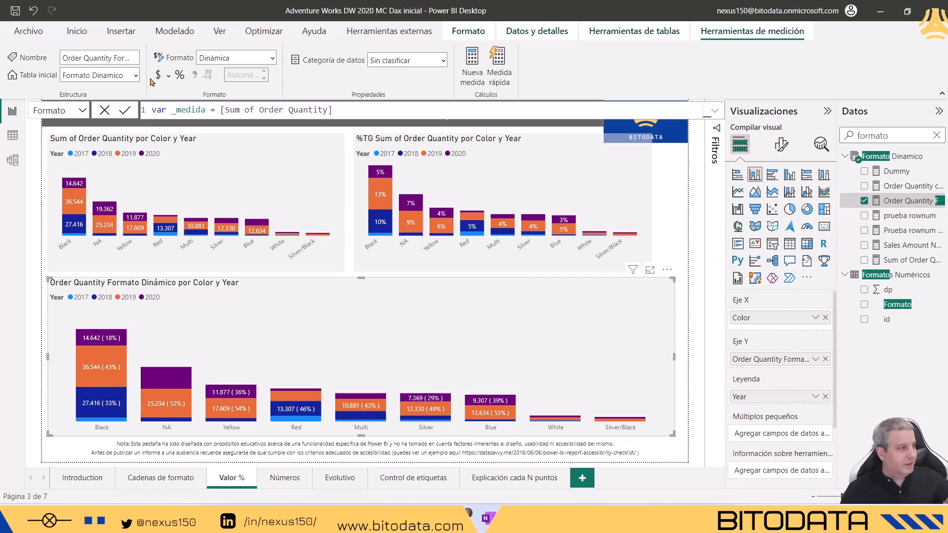
left_click(69, 110)
left_click(74, 127)
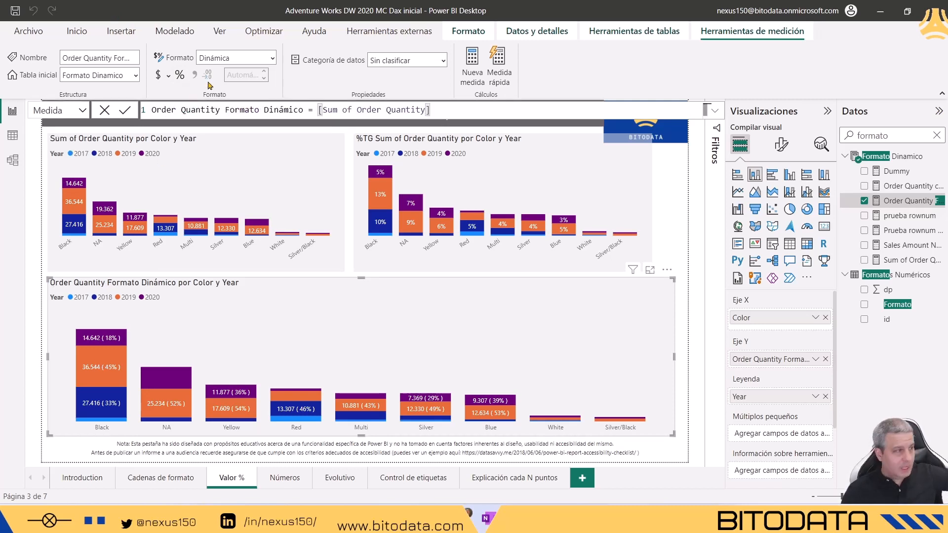
Step: Review the list of preview features in the global options, including dynamic format strings for measures, and leave the options without changes
left_click(30, 37)
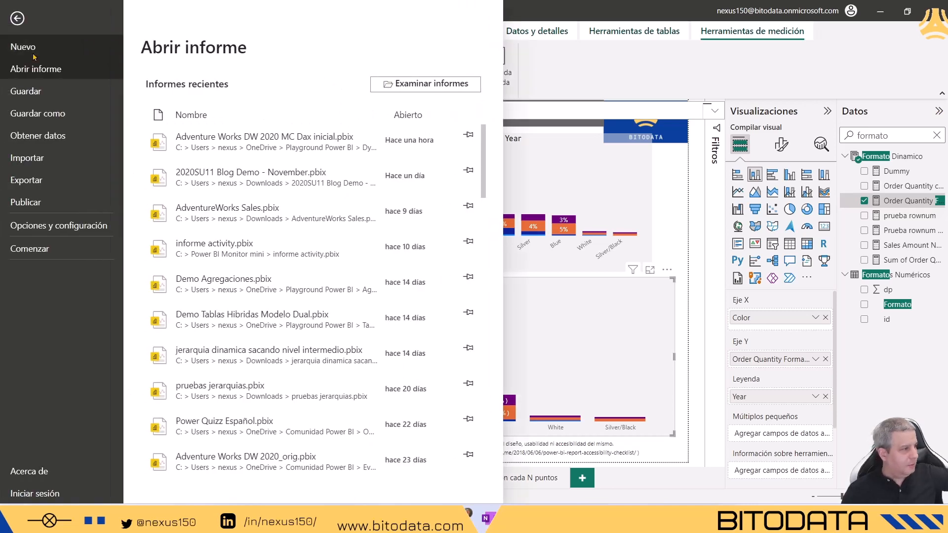
left_click(42, 226)
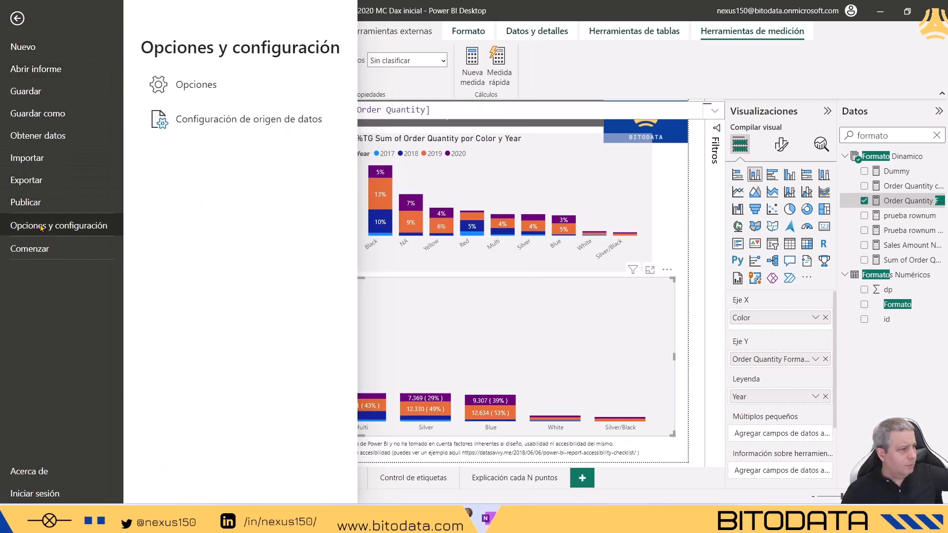
left_click(227, 89)
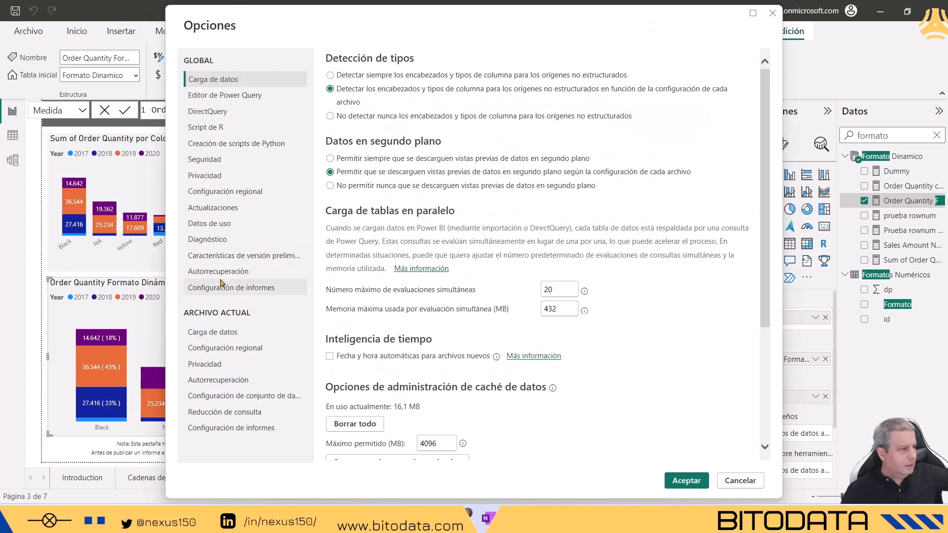
left_click(240, 258)
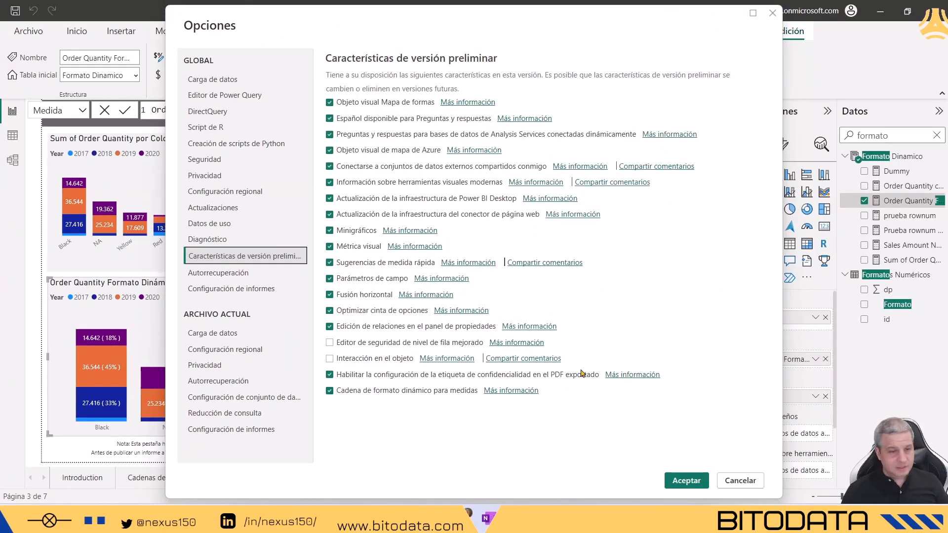
left_click(735, 482)
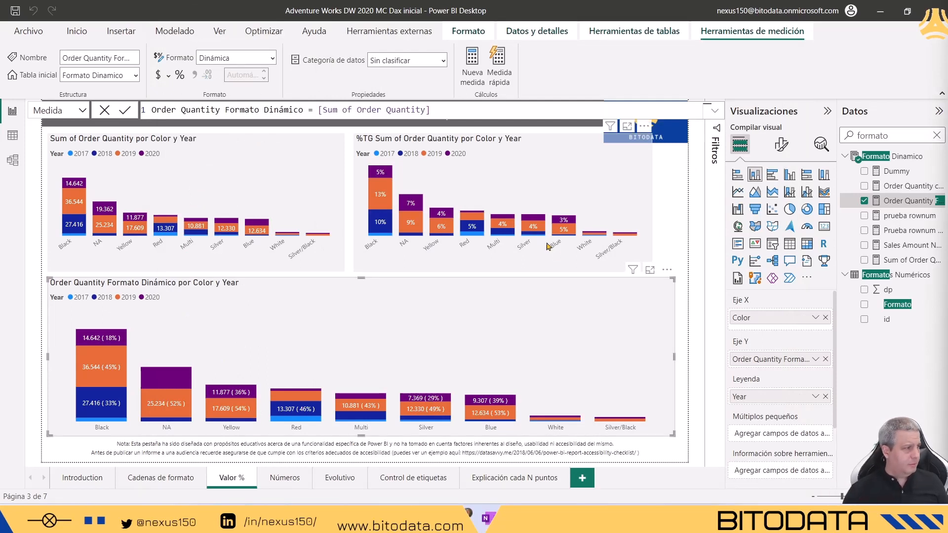
Step: Select the prueba rownum measure, examine its available format types including Dinámica, and close the list without changing the format
left_click(904, 220)
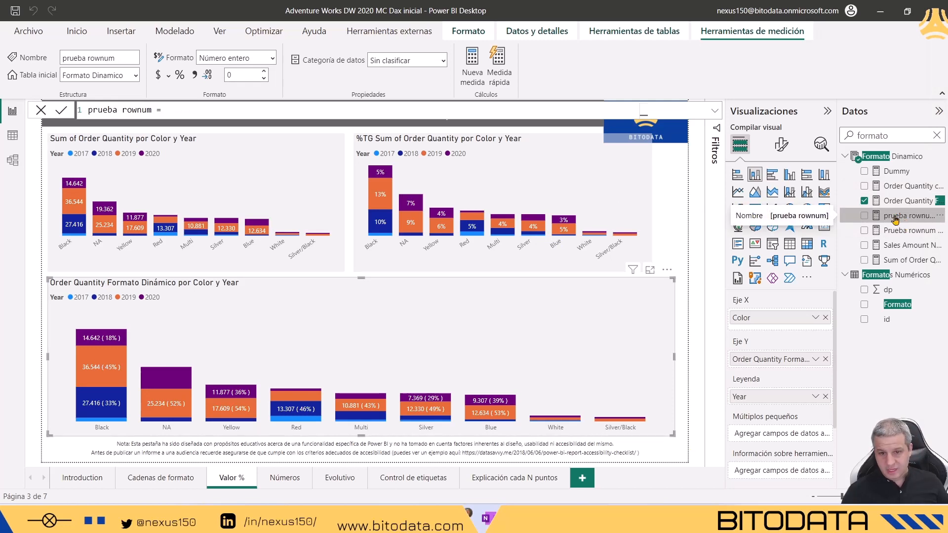
left_click(273, 58)
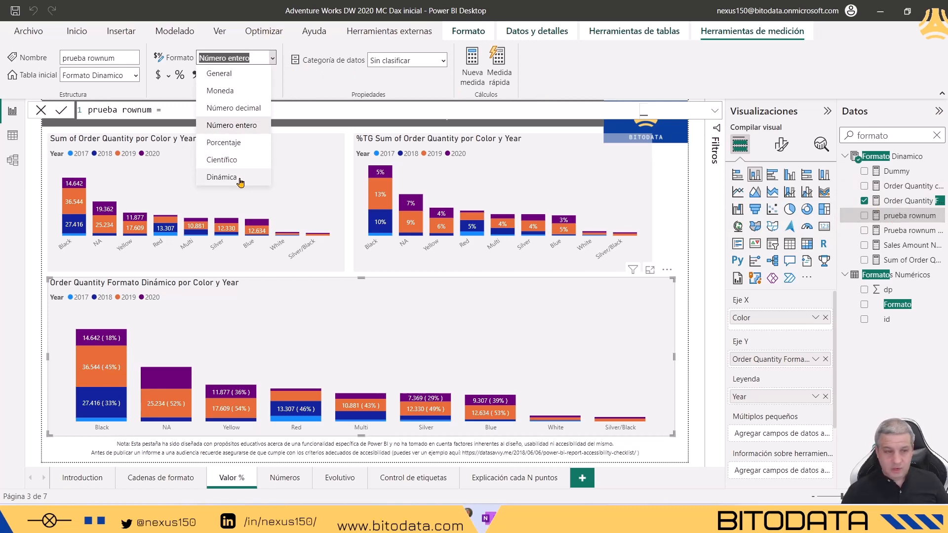
left_click(273, 59)
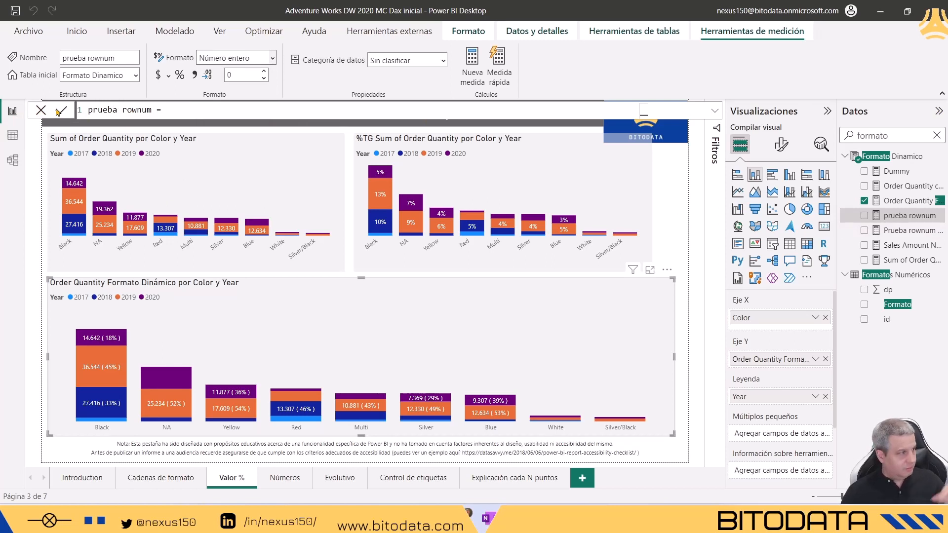
left_click(271, 59)
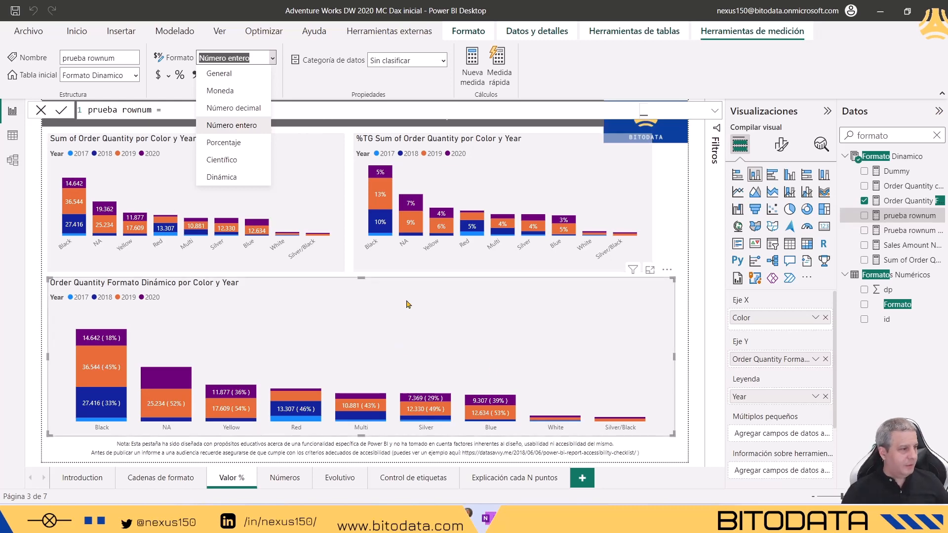
left_click(450, 277)
left_click(416, 307)
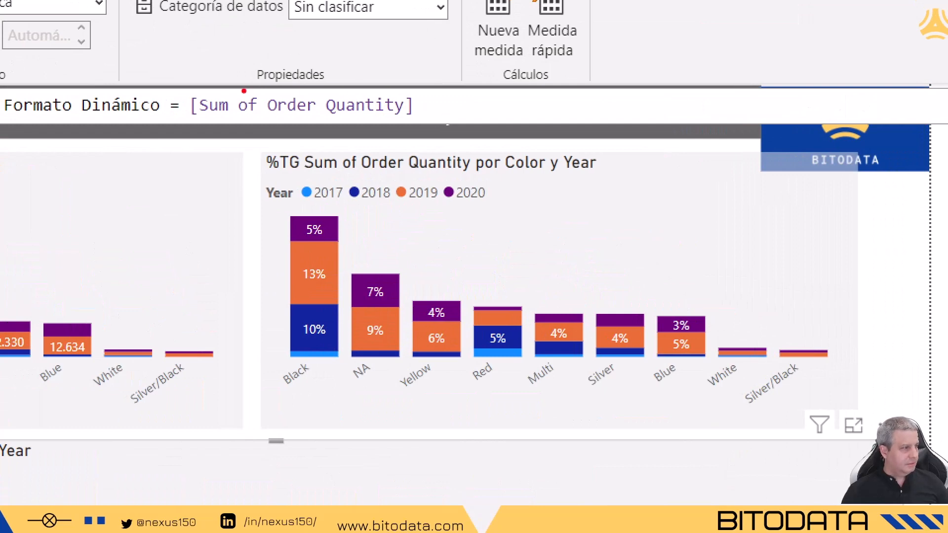
Step: Highlight [Sum of Order Quantity] in the Order Quantity Formato Dinámico measure's expression, and display the measure's Formato expression
mouse_move(184, 89)
left_mouse_down()
mouse_move(440, 139)
mouse_move(429, 135)
left_mouse_up()
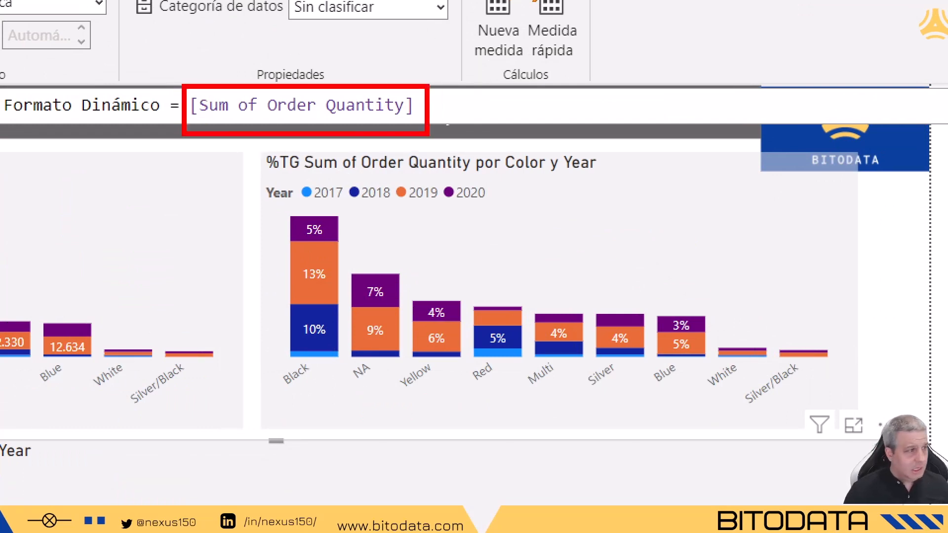
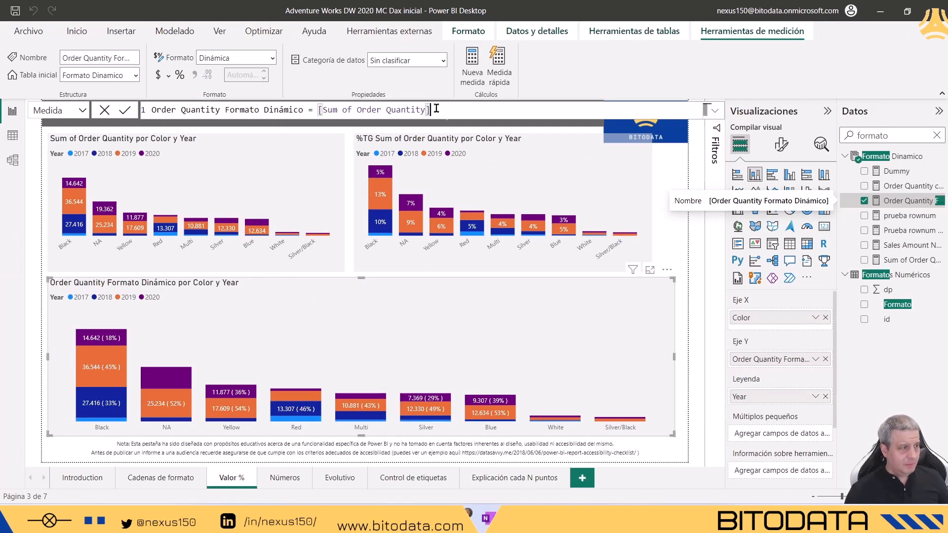
left_click_drag(429, 110, 318, 111)
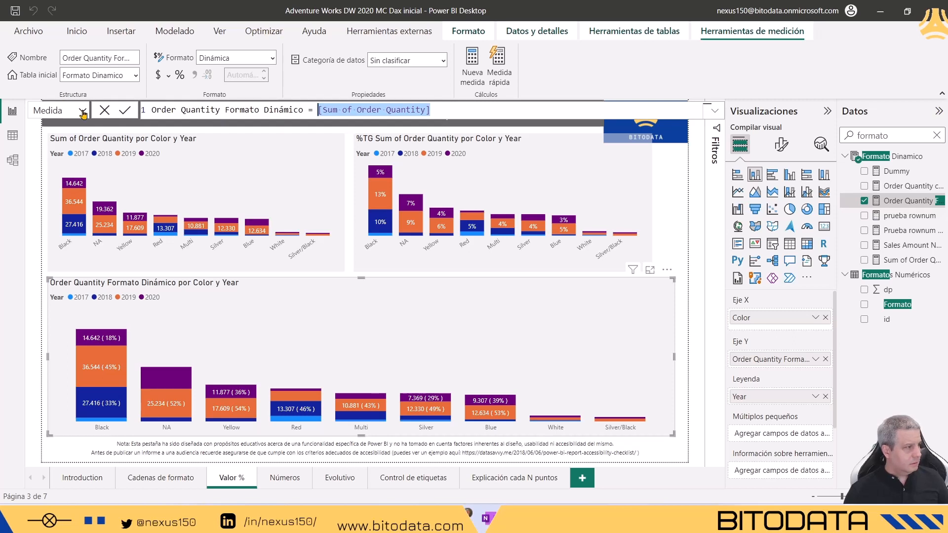
left_click(83, 114)
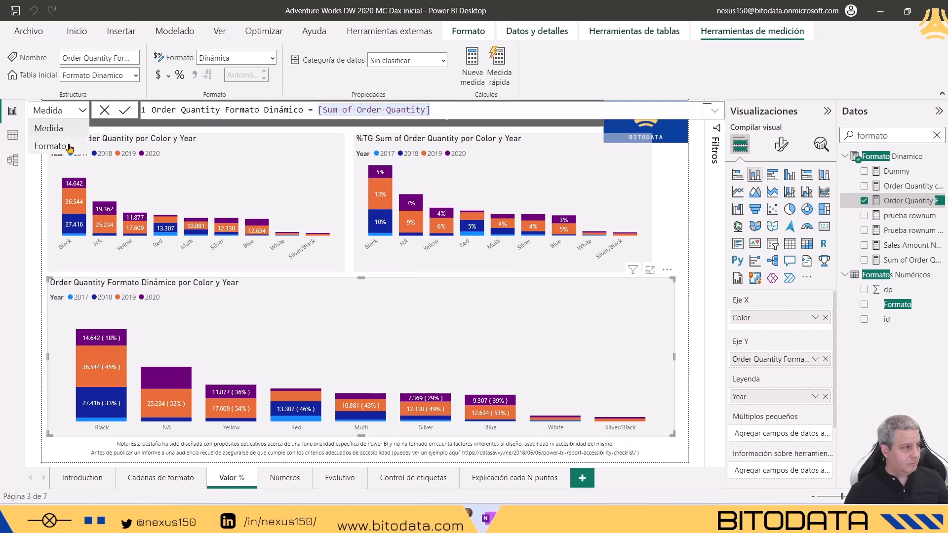
left_click(49, 146)
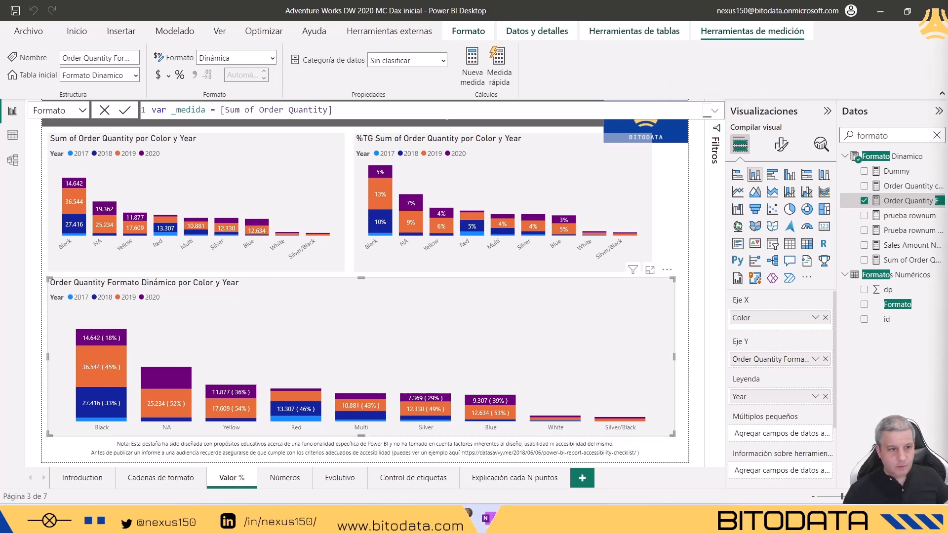
Step: Bring the Notepad++ window with the nuevo 11 notes into view and maximize it to show the sample format strings
left_click_drag(947, 5, 315, 43)
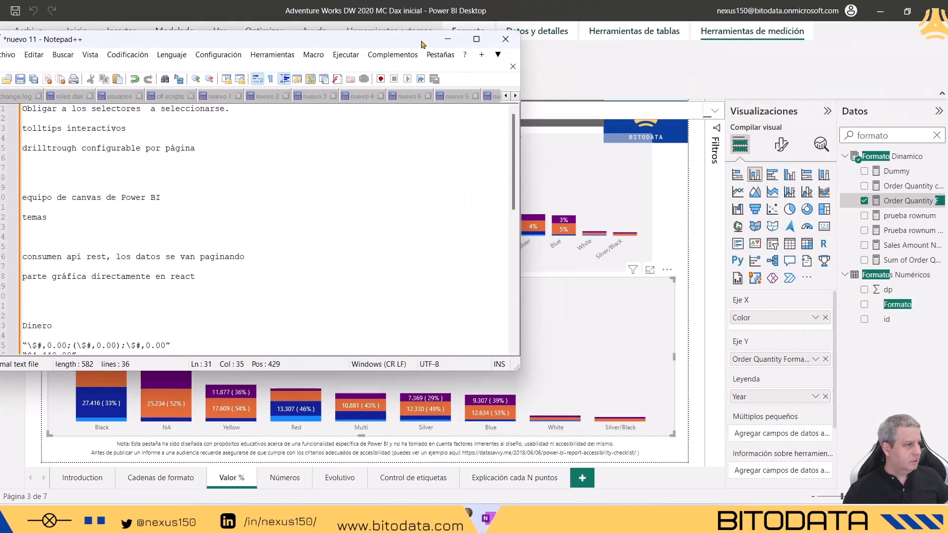
left_click(477, 39)
left_click(95, 359)
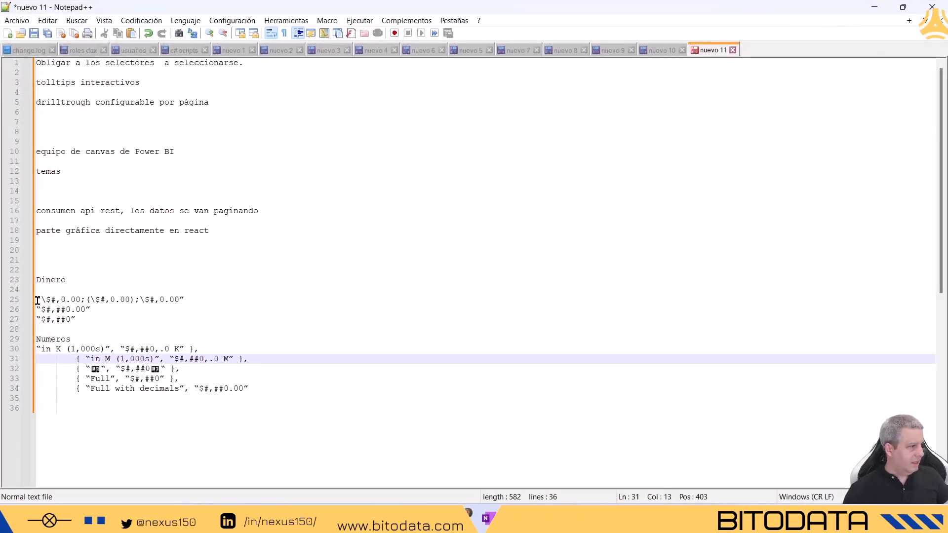
Step: Highlight the Dinero format string on line 25 and the K and M format strings under Numeros, and return to the Power BI report
left_click_drag(37, 301, 199, 301)
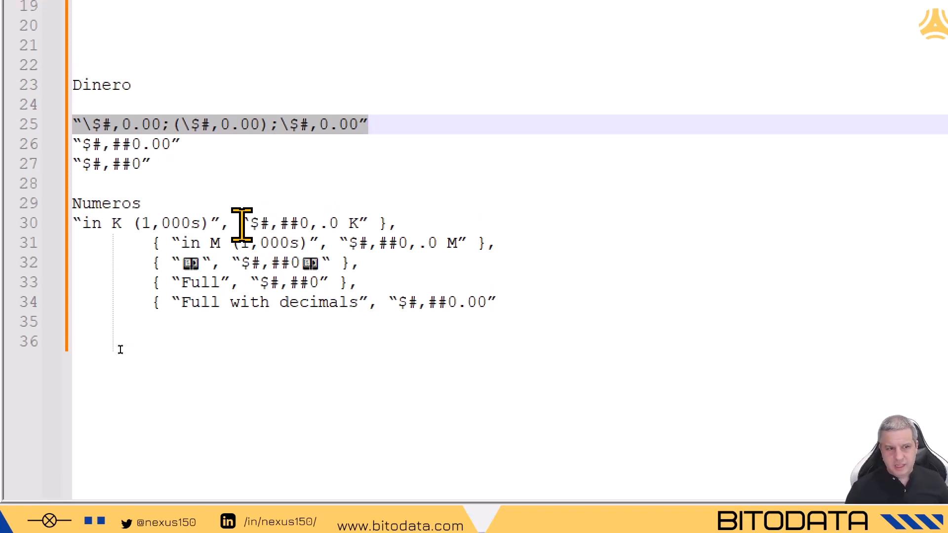
left_click_drag(246, 223, 367, 225)
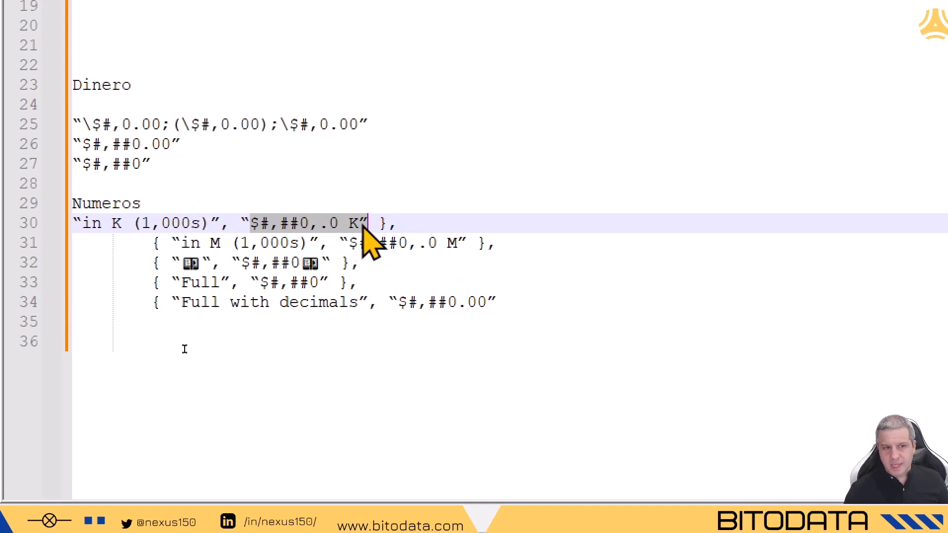
left_click_drag(369, 243, 457, 243)
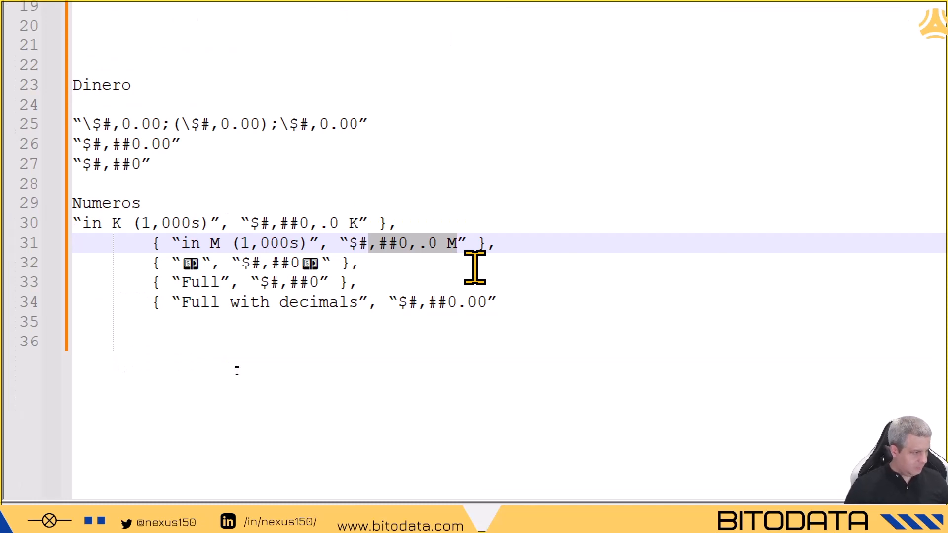
scroll(459, 301, "up", 5)
left_click_drag(390, 436, 402, 393)
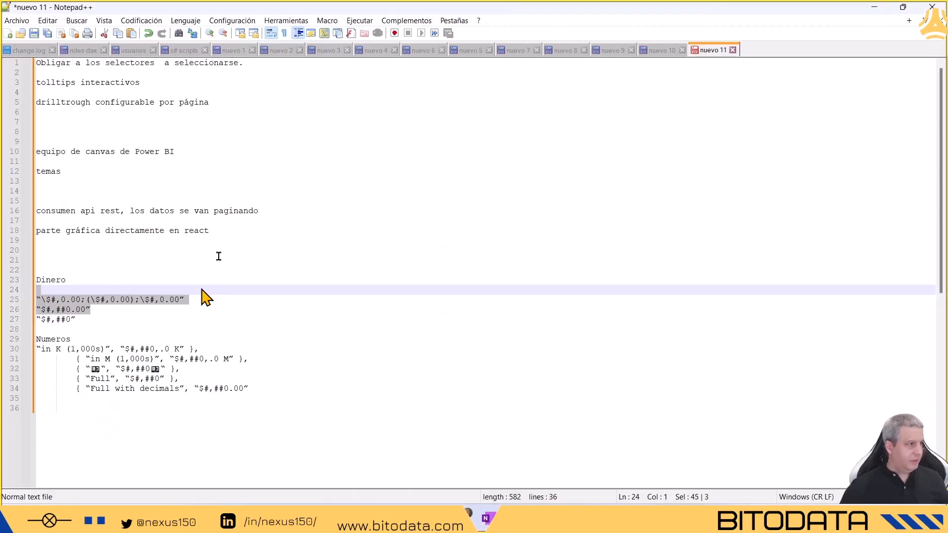
left_click_drag(499, 7, 947, 101)
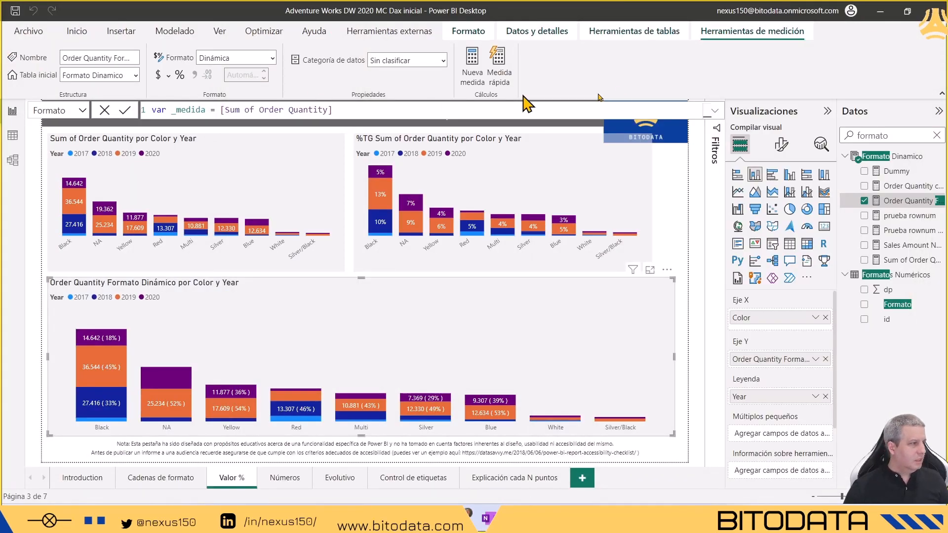
Step: Expand the formula editor to examine the full Formato expression, including the DIVIDE calculation of the _porc variable
left_click(714, 113)
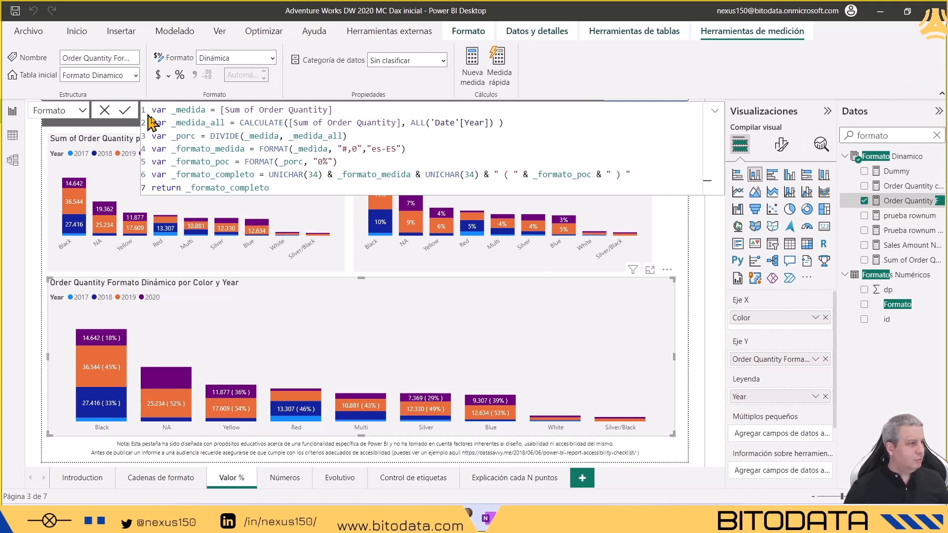
double_click(216, 136)
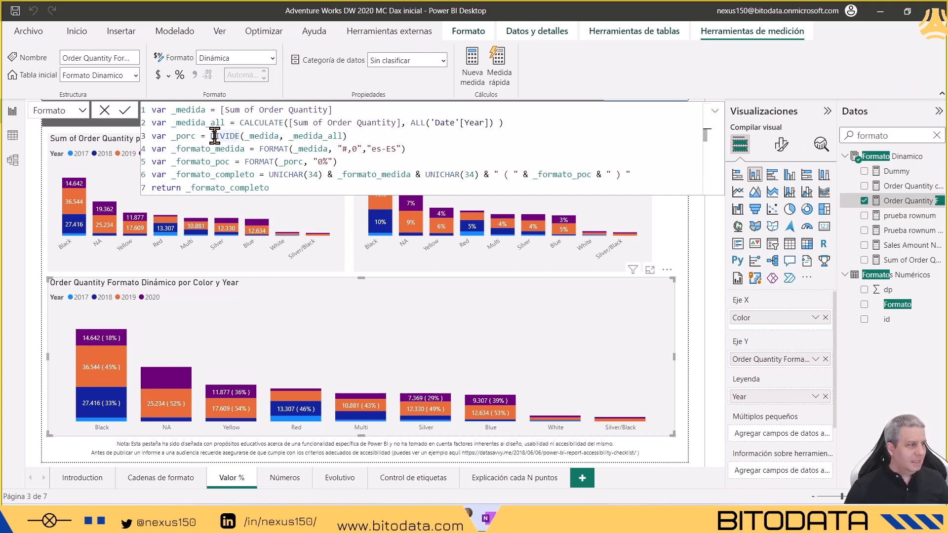
left_click(216, 136)
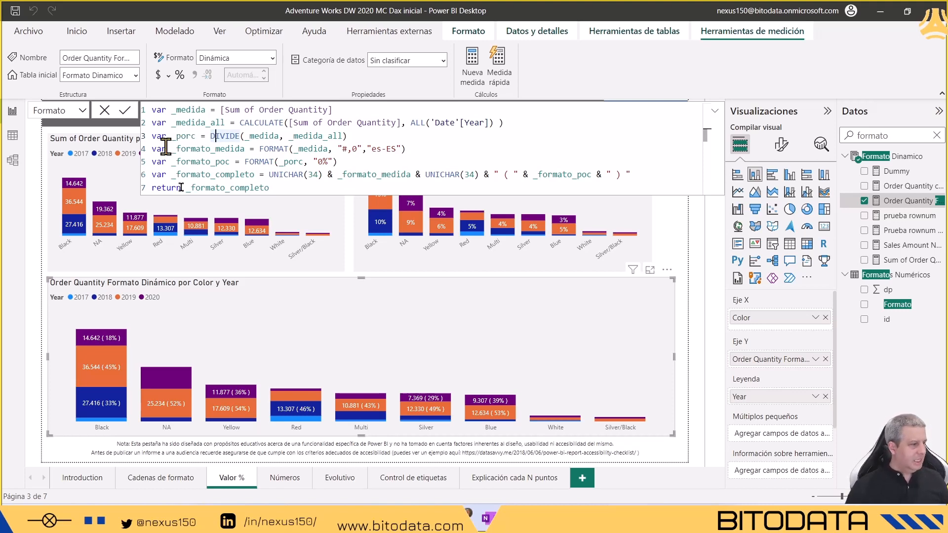
Step: Open the Cadenas de formato page and select the Formato Estático matrix
left_click(173, 480)
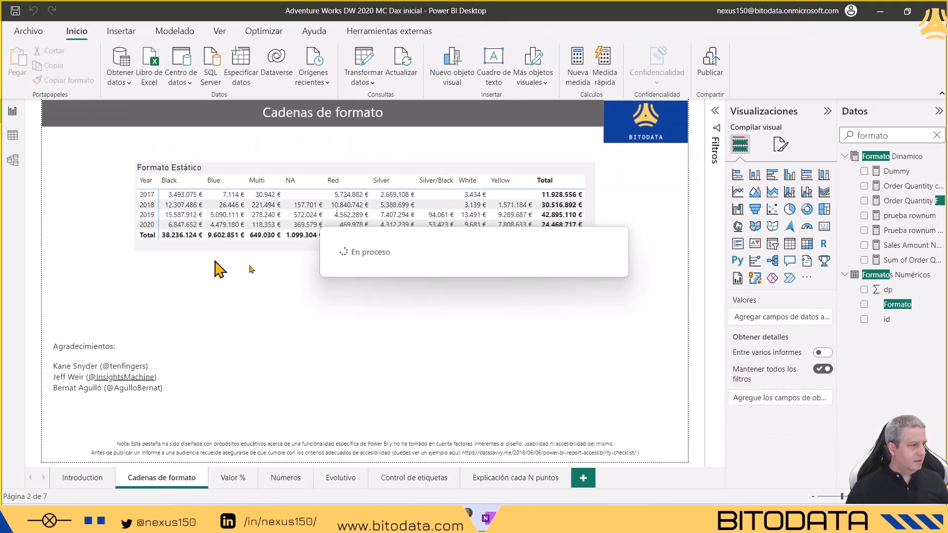
left_click(260, 180)
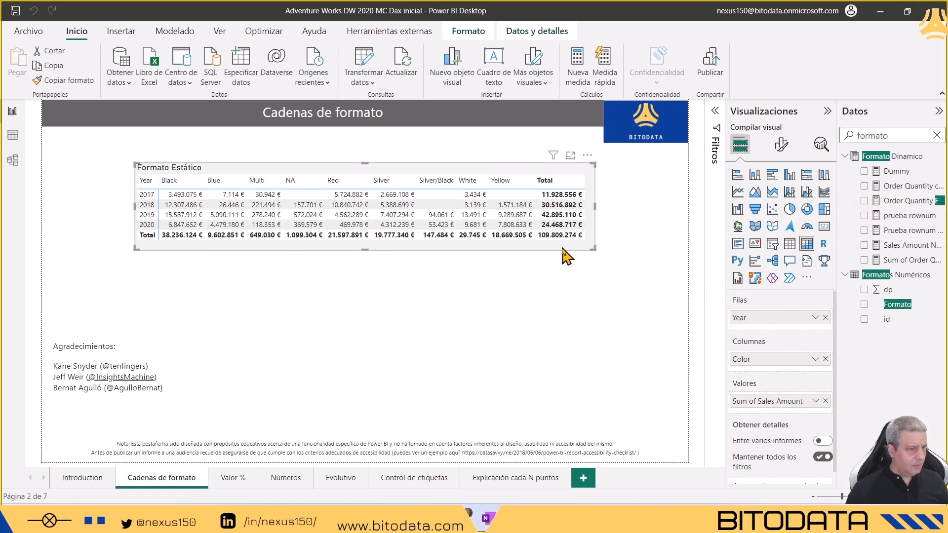
Step: Search the data fields for "sales am", select the Sum of Sales Amount measure, and list its available format types
left_click_drag(891, 136, 835, 136)
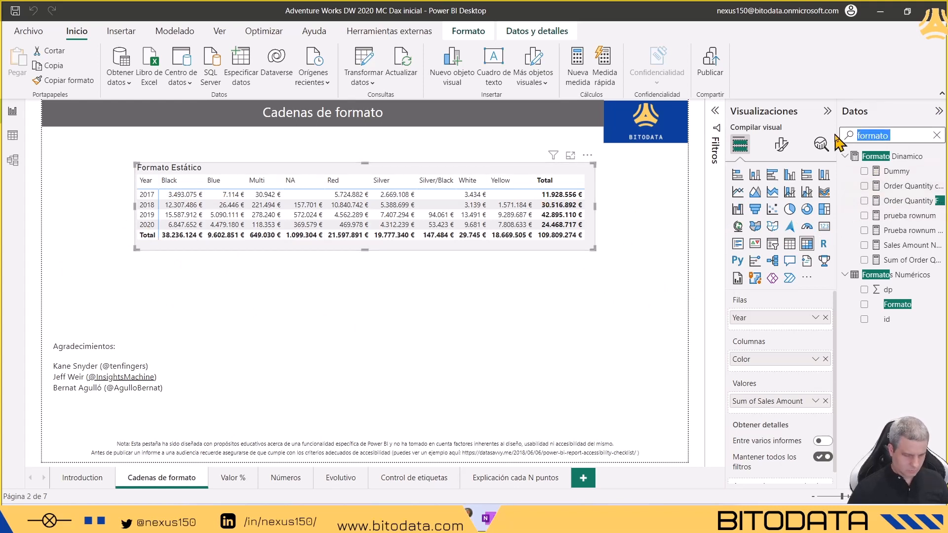
key("BackSpace")
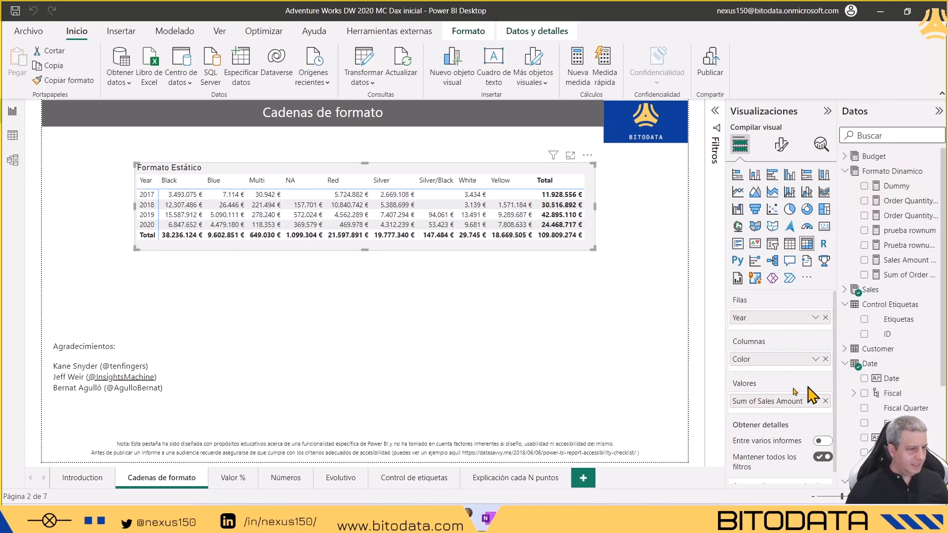
type("sales am")
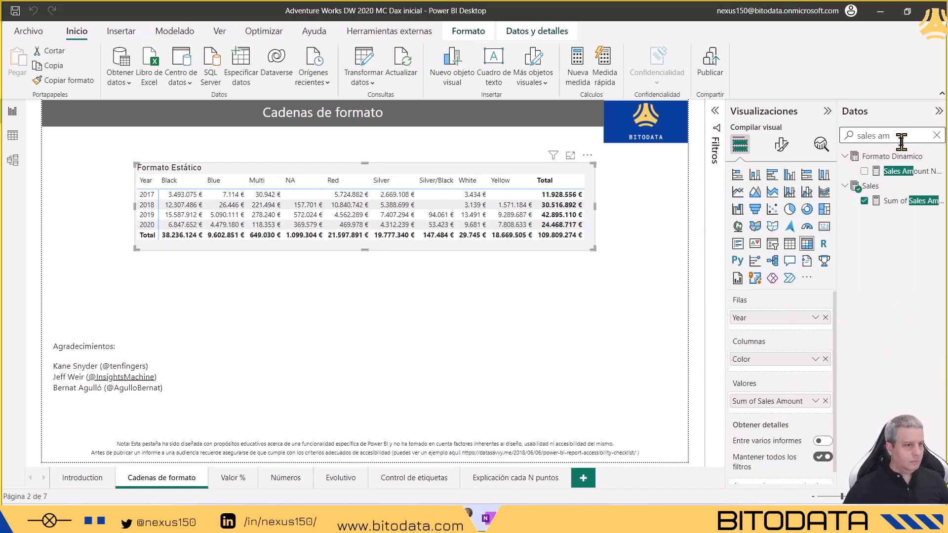
left_click(898, 200)
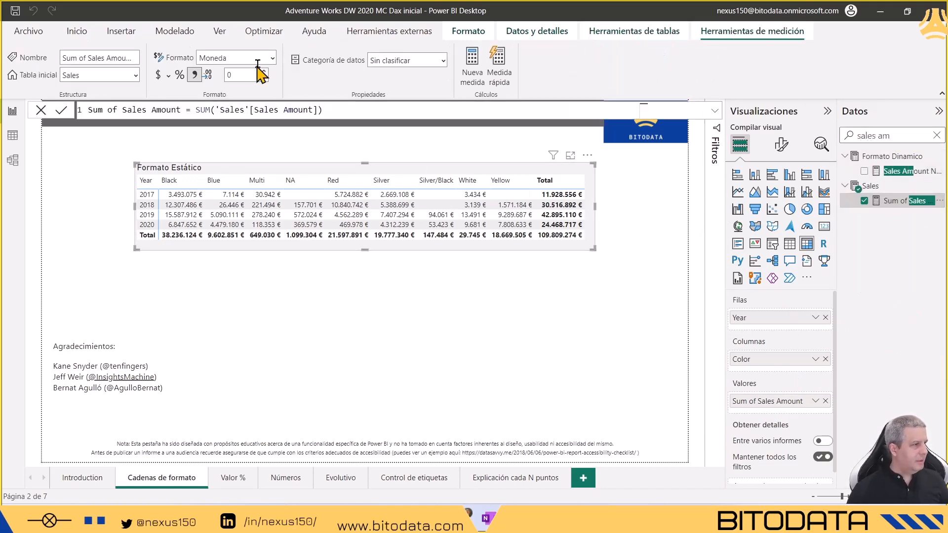
left_click(271, 59)
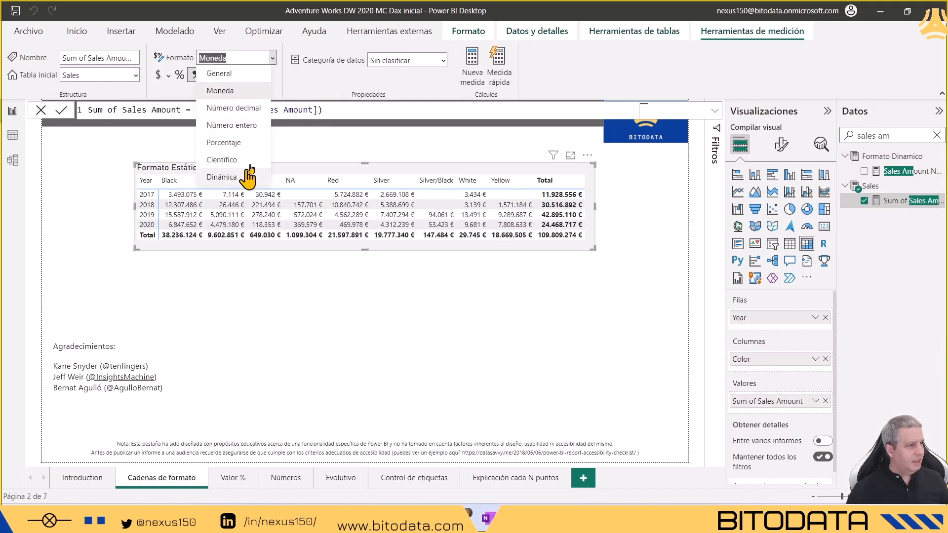
Step: Open the model view, search the data fields for "amoun", and select the Sum of Sales Amount measure
left_click(13, 168)
left_click(13, 166)
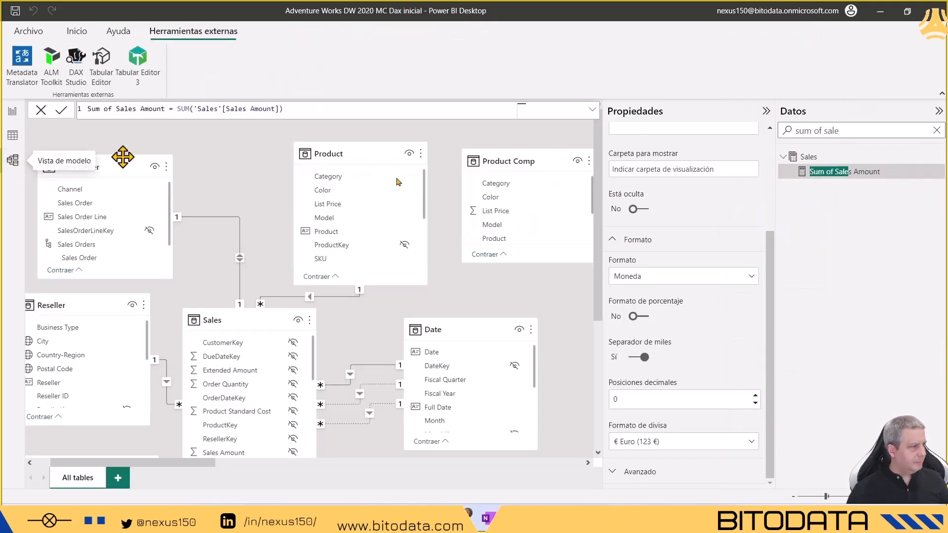
triple_click(865, 129)
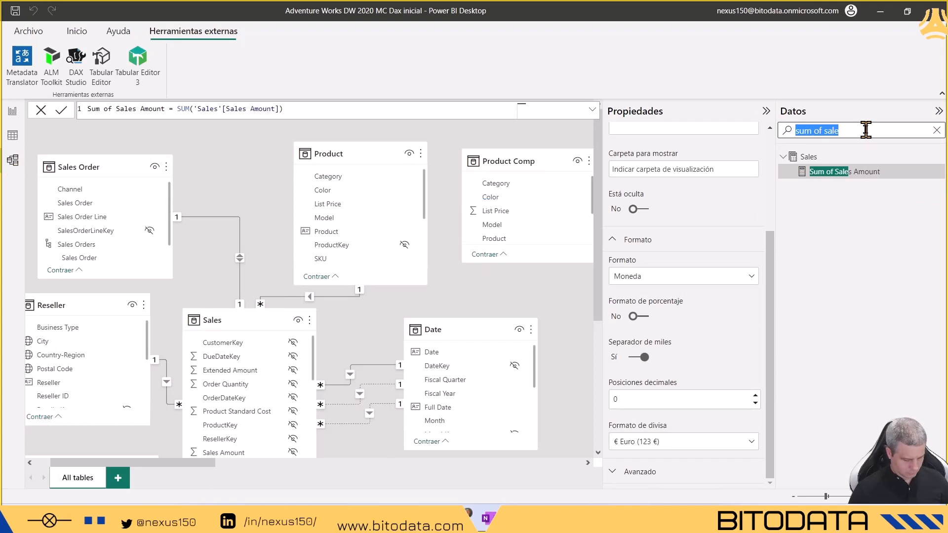
key("BackSpace")
type("amo")
type("un")
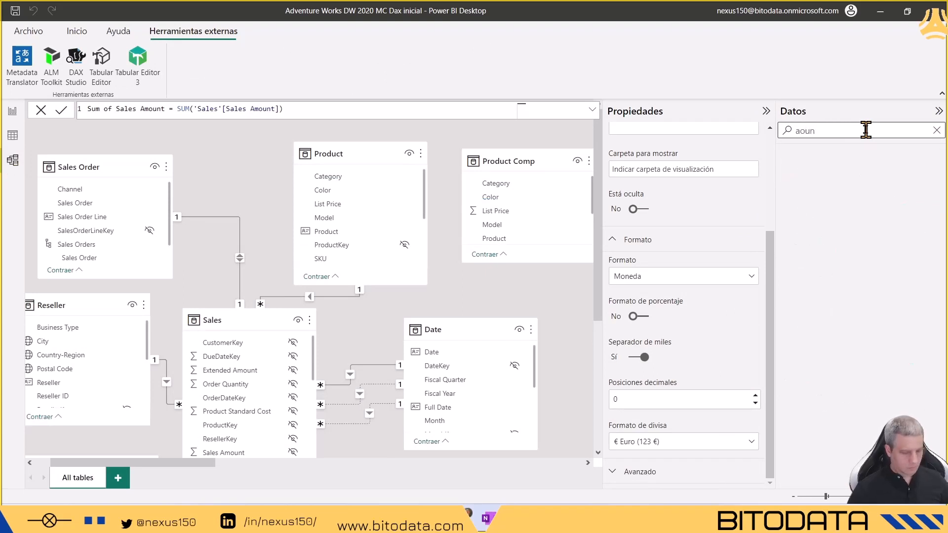
key("BackSpace")
key("BackSpace")
key("BackSpace")
type("moun")
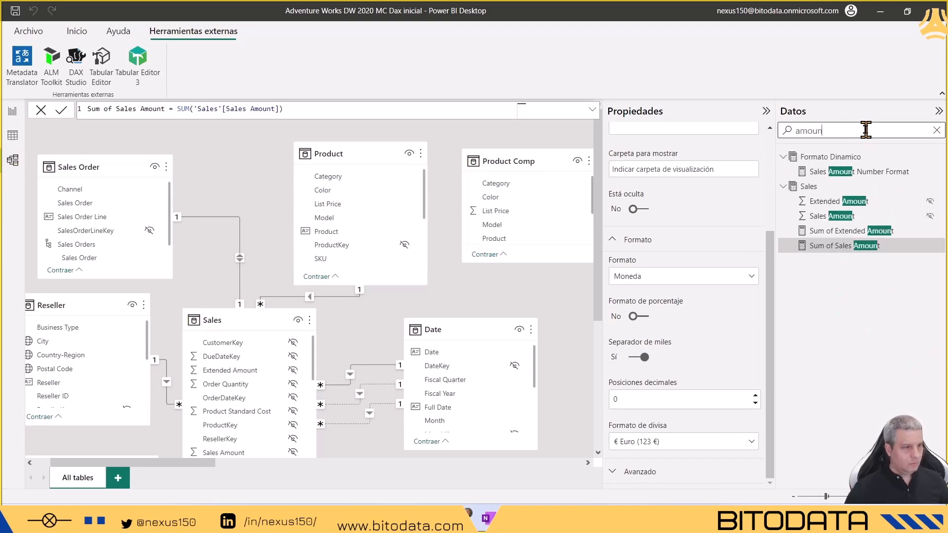
left_click(833, 243)
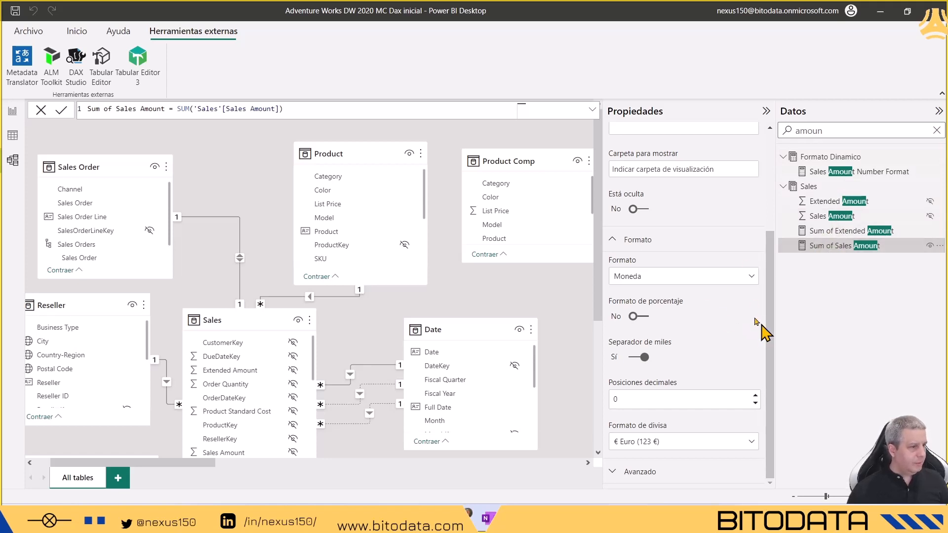
Step: Set the measure's format to Personalizado and list the preset custom formats without choosing one
left_click(751, 278)
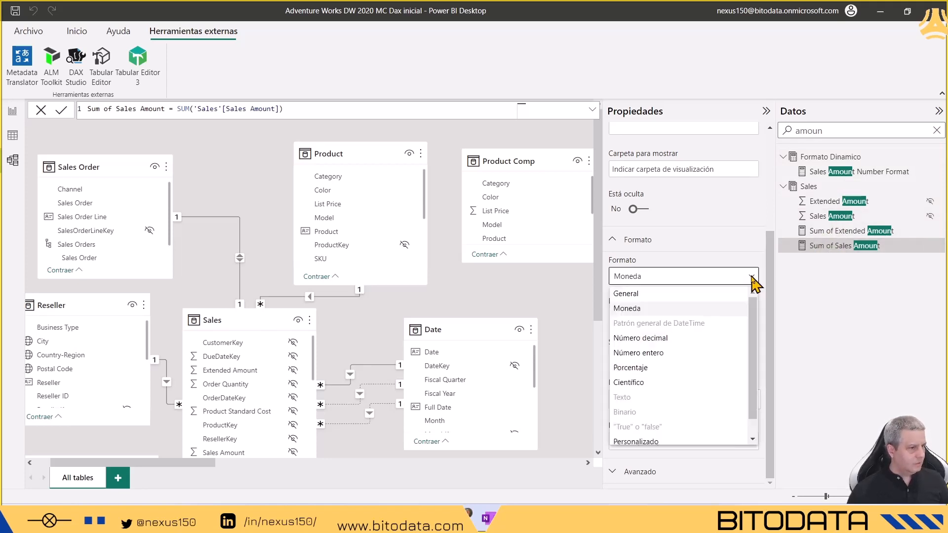
left_click(662, 442)
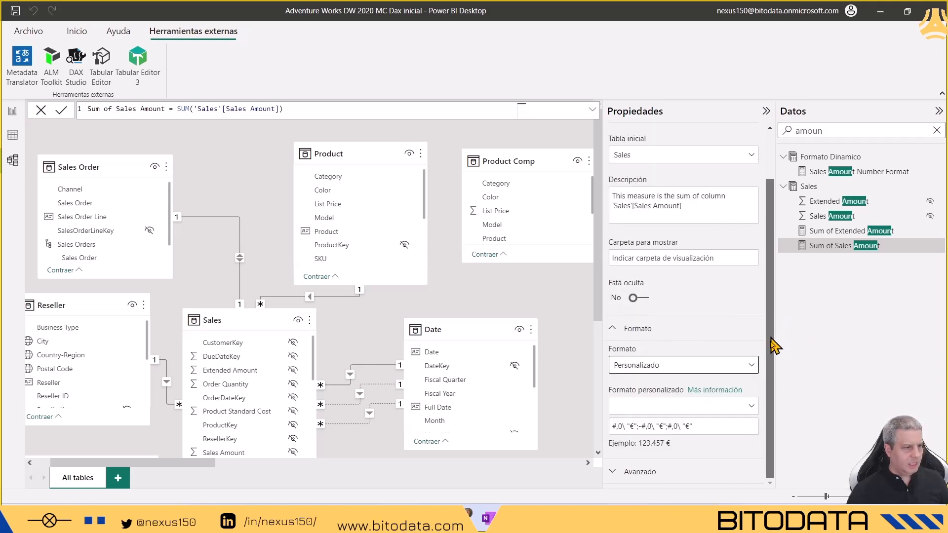
left_click(678, 407)
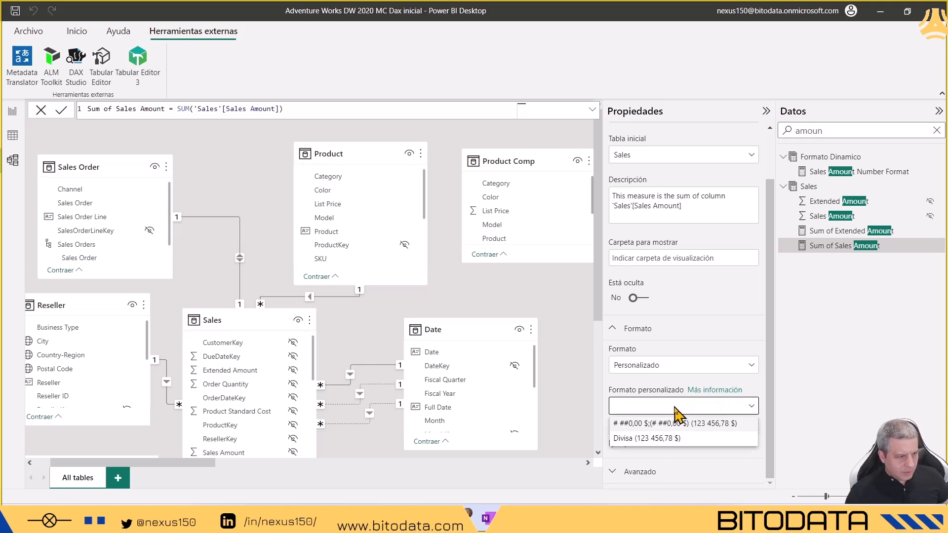
left_click(809, 400)
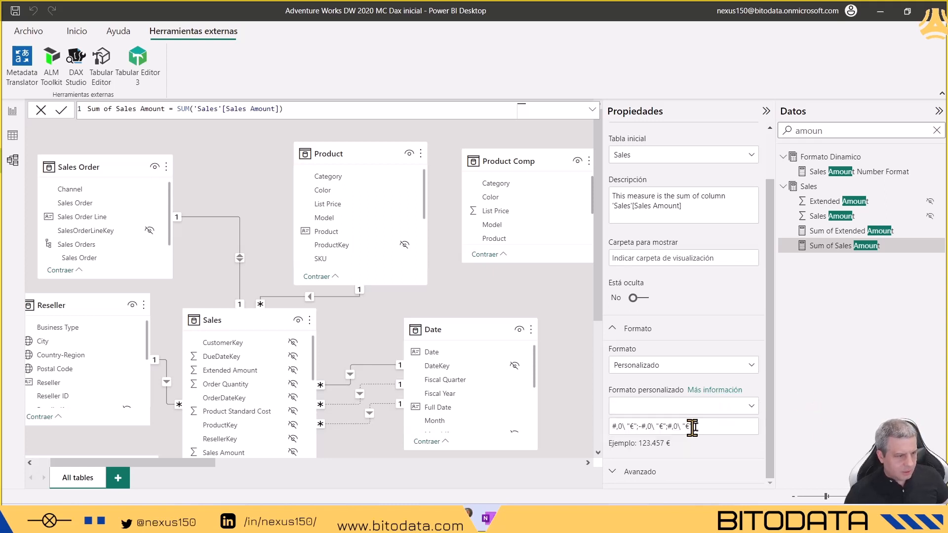
Step: Replace the custom format string with AAASS and return to the report view to check the Formato Estático matrix
left_click(618, 427)
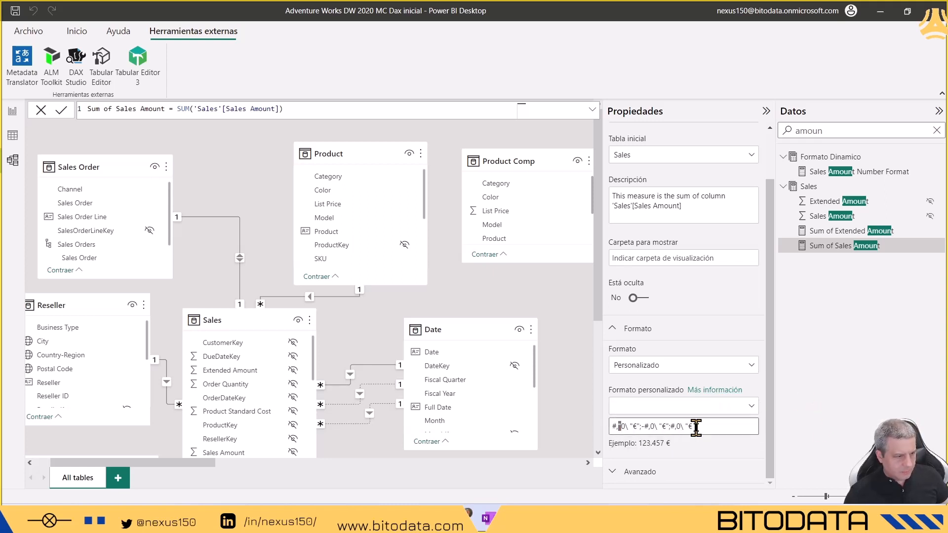
type("\"")
key("ctrl+a")
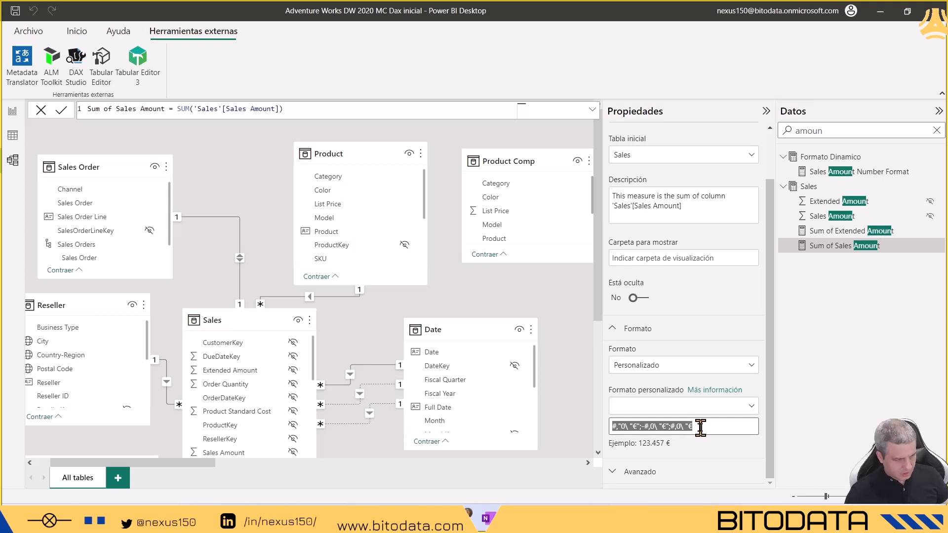
type("AAASS")
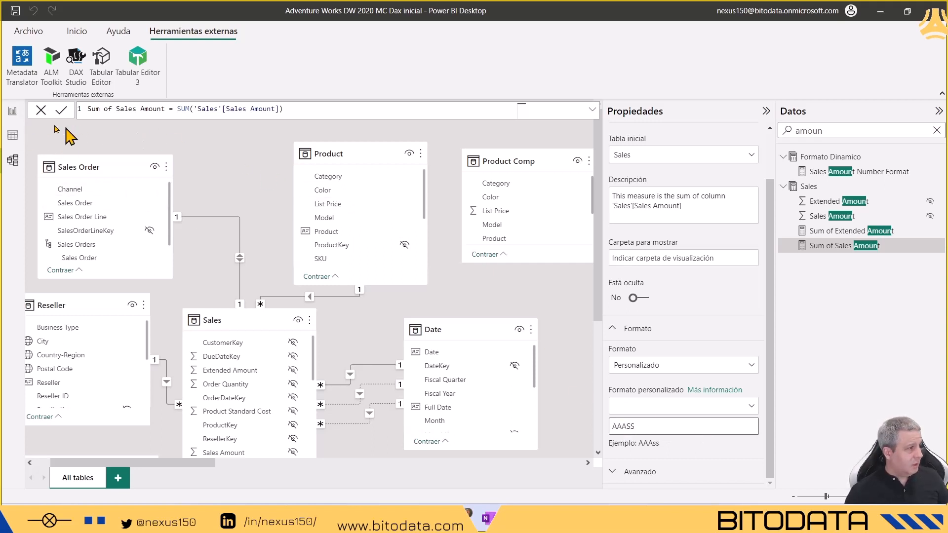
left_click(13, 112)
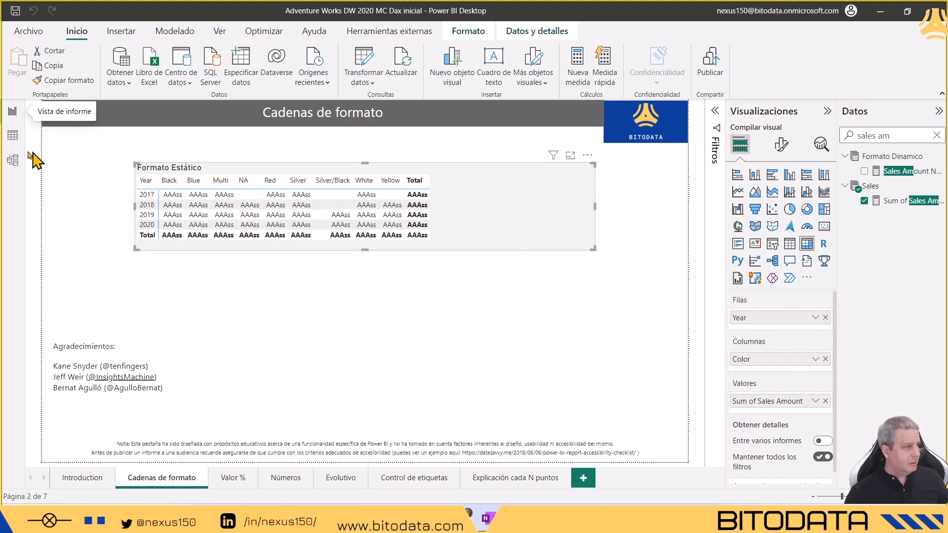
Step: Set the Sum of Sales Amount format back to Moneda in the model view and return to the report view
left_click(13, 161)
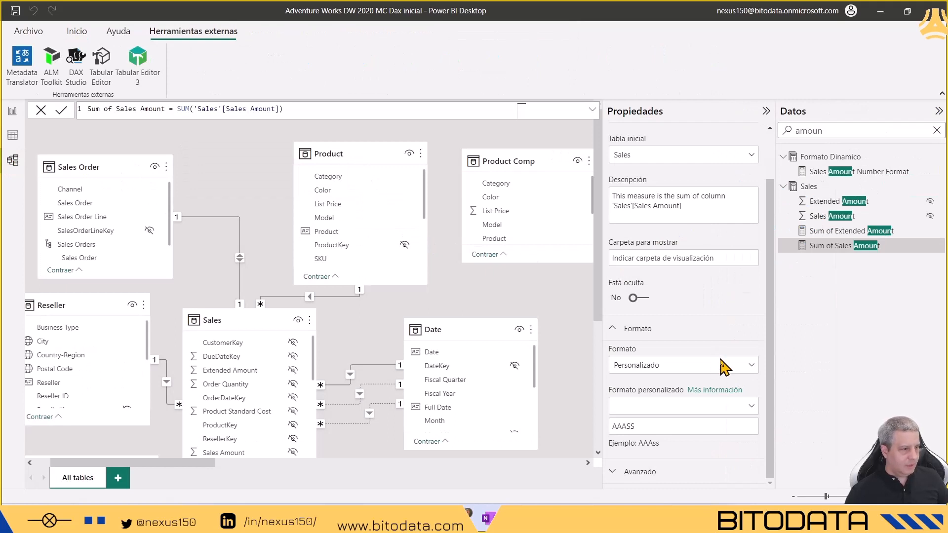
left_click(740, 369)
scroll(722, 273, "up", 1)
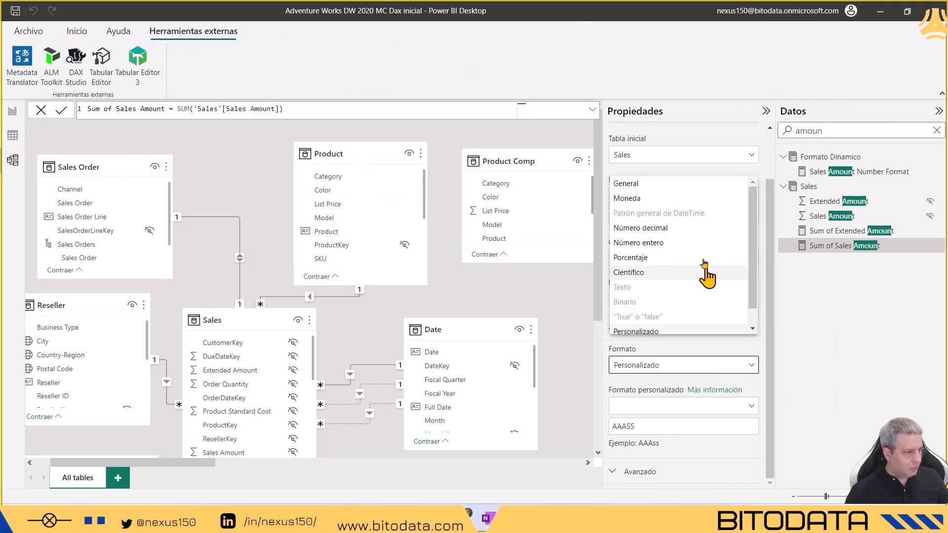
left_click(677, 199)
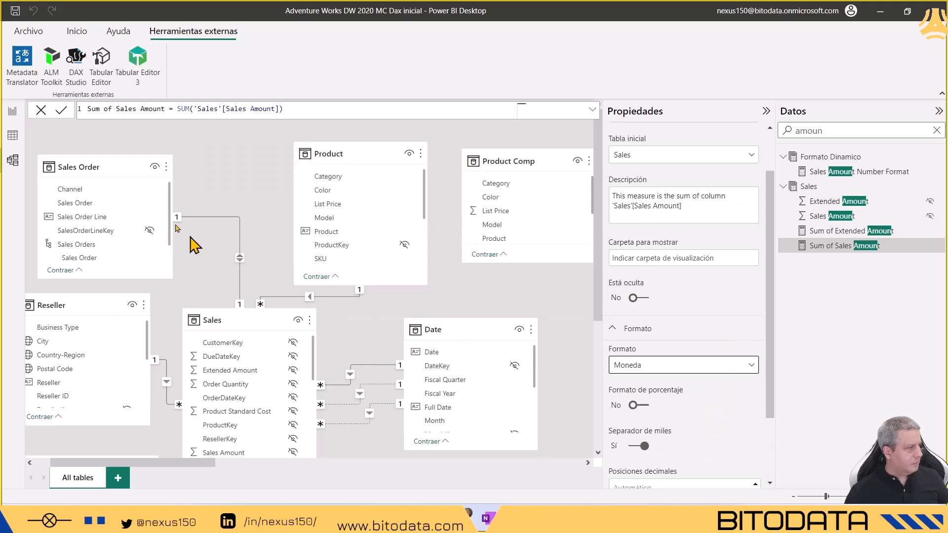
left_click(13, 110)
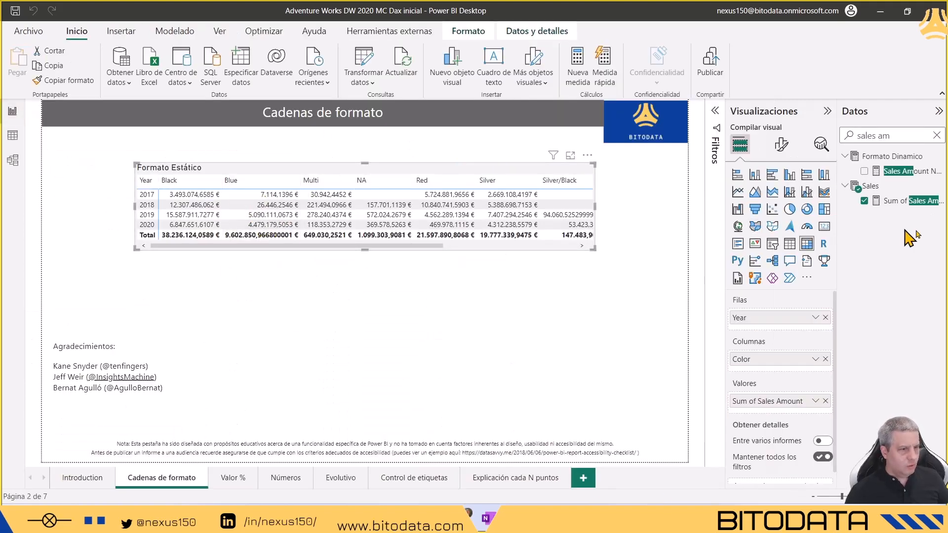
Step: Set the Sum of Sales Amount measure to 0 decimal places
left_click(916, 200)
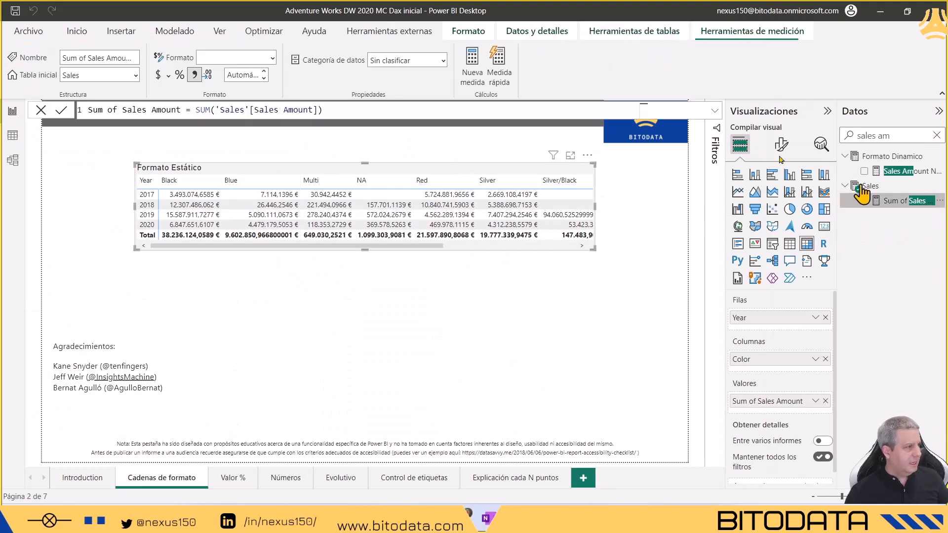
left_click(251, 77)
type("0")
key("Return")
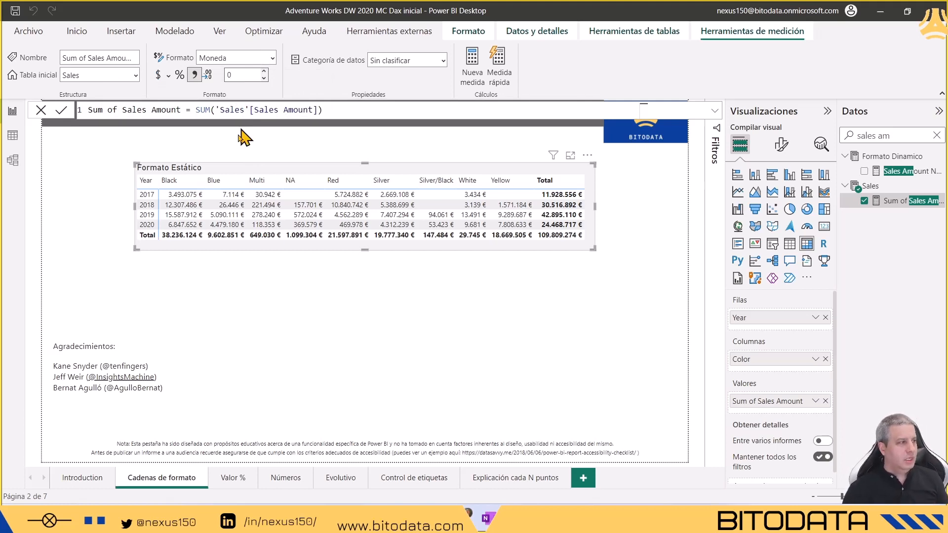
Step: Clear the field search and select the Fiscal Year column in the Date table to examine its format settings
triple_click(857, 136)
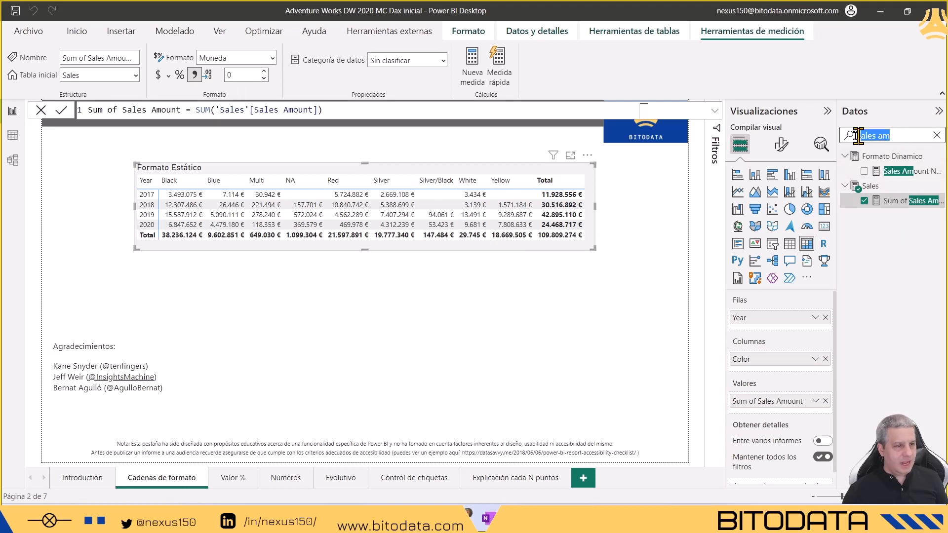
key("BackSpace")
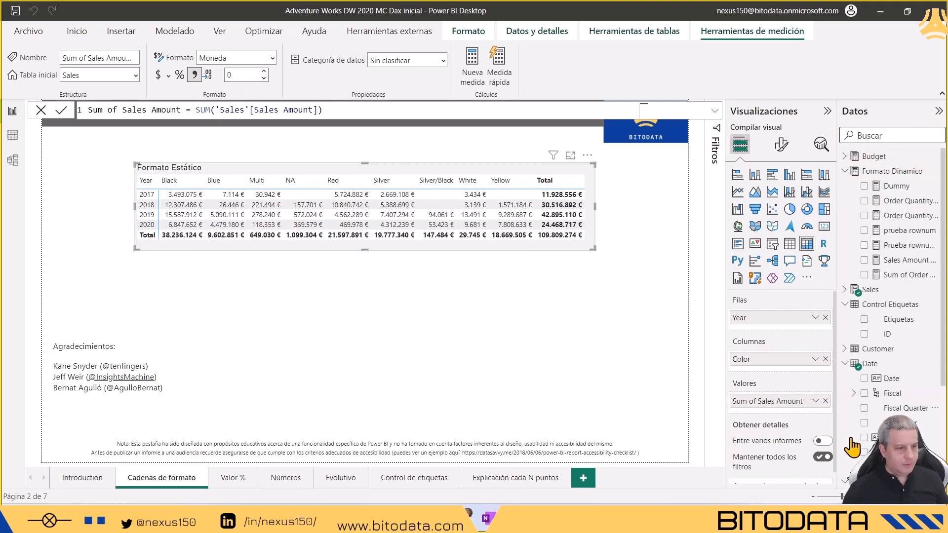
left_click(899, 423)
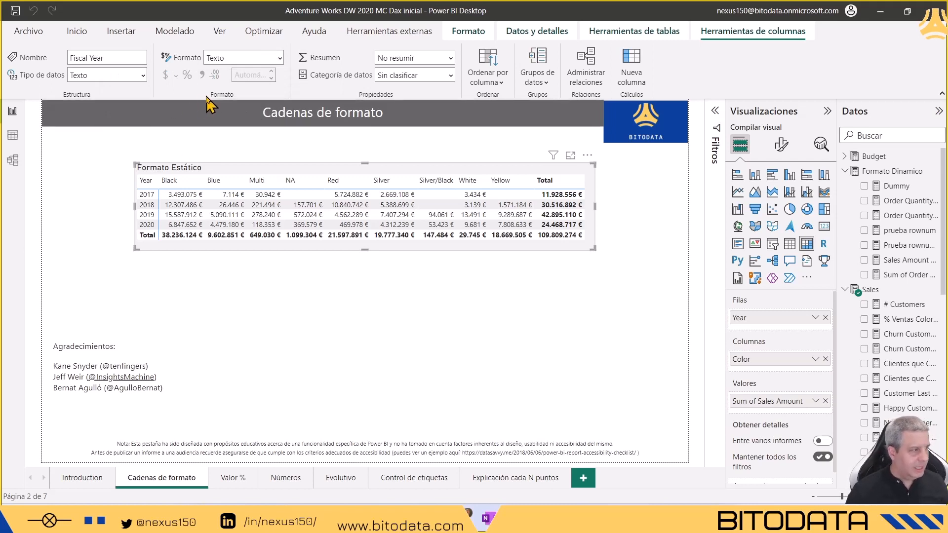
Step: On the Valor % page, select the Order Quantity Formato Dinámico chart, then find its measure by searching for "order qua" and select it
left_click(232, 478)
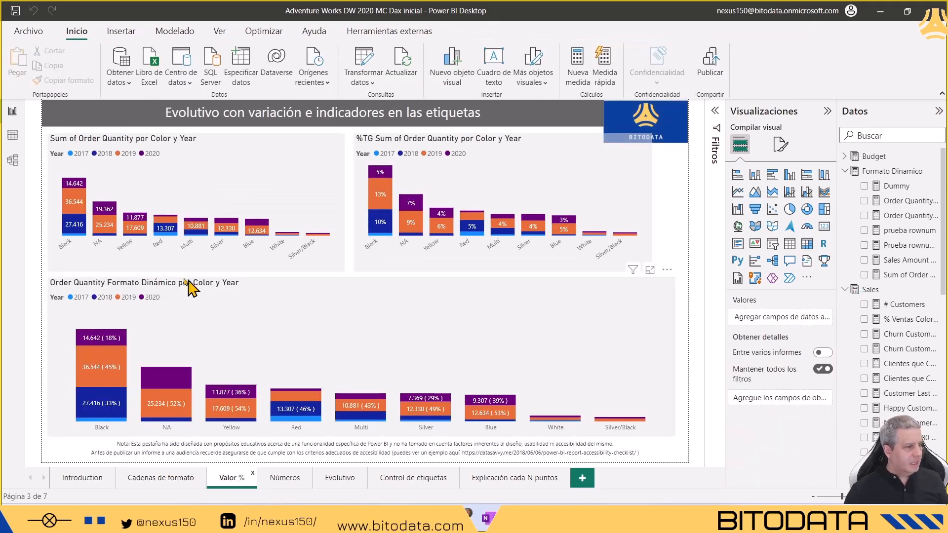
left_click(302, 303)
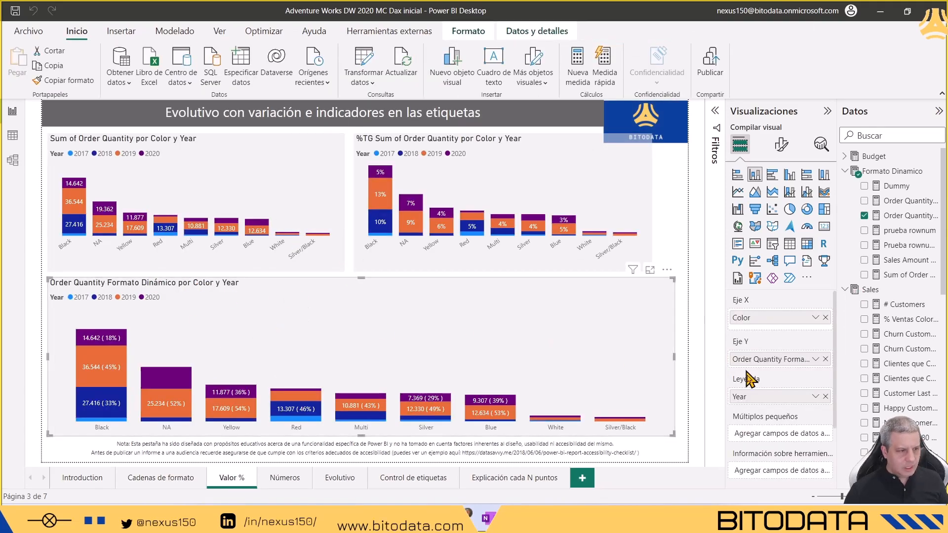
left_click(893, 135)
type("order qua")
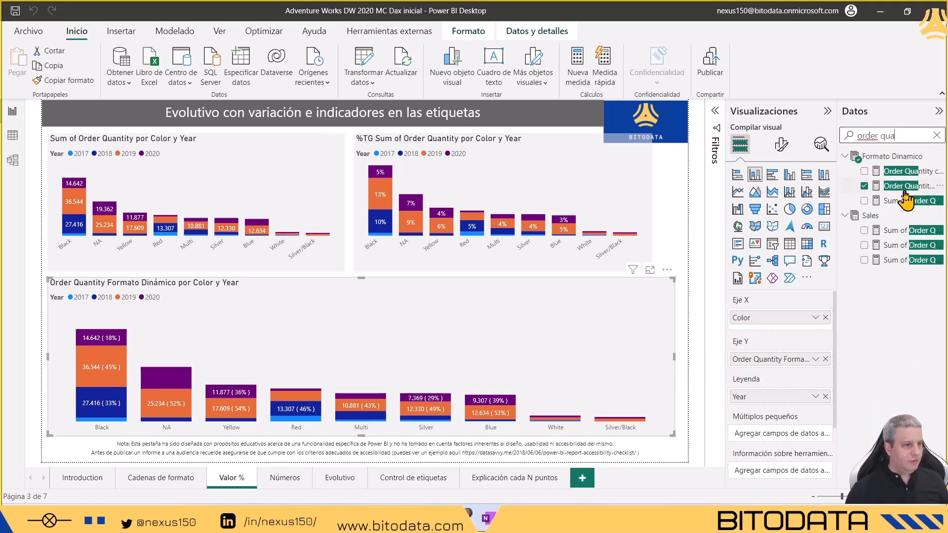
left_click(905, 190)
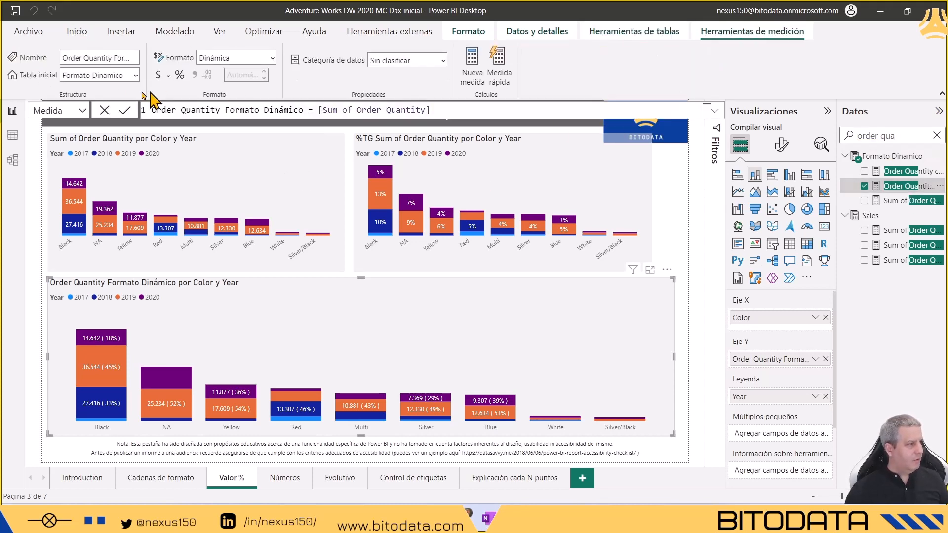
Step: Show the measure's Formato expression and highlight [Sum of Order Quantity] in the _medida variable
left_click(83, 115)
left_click(74, 142)
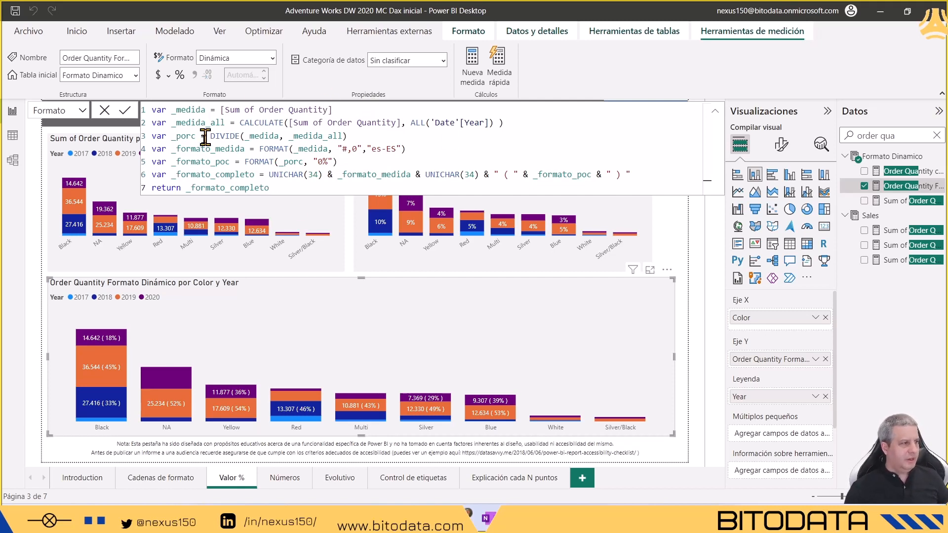
left_click(189, 109)
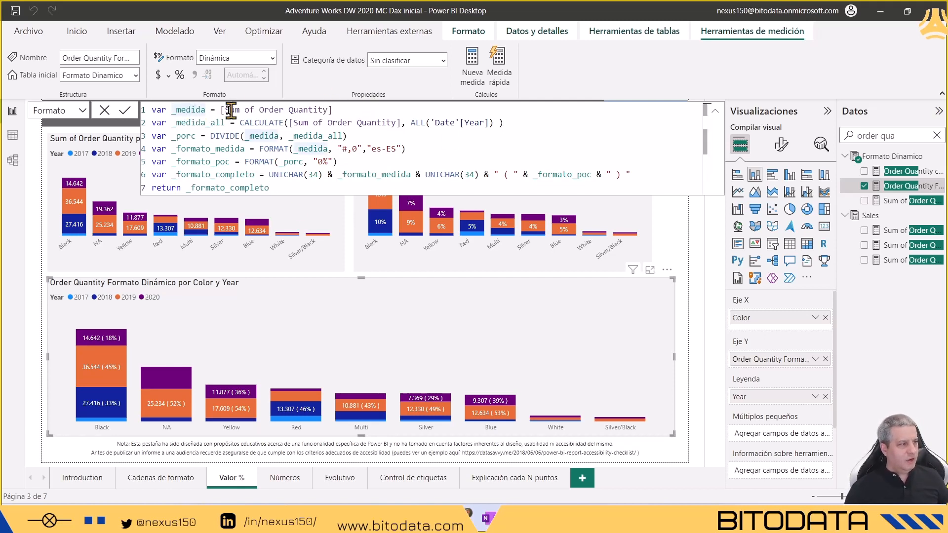
left_click_drag(220, 109, 334, 114)
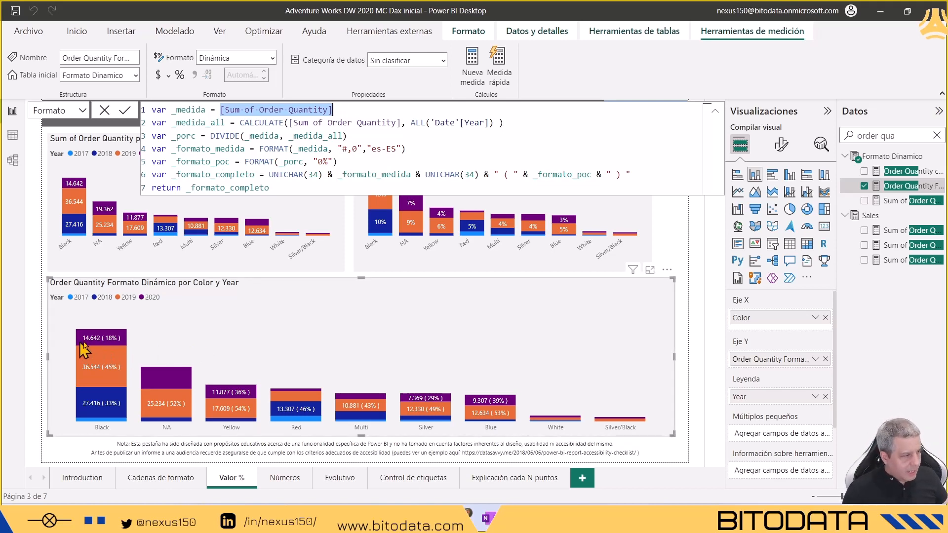
Step: Compare the Black column's data labels with the expression, highlighting the DIVIDE calculation of _porc and the FORMAT call of _formato_medida
mouse_move(92, 340)
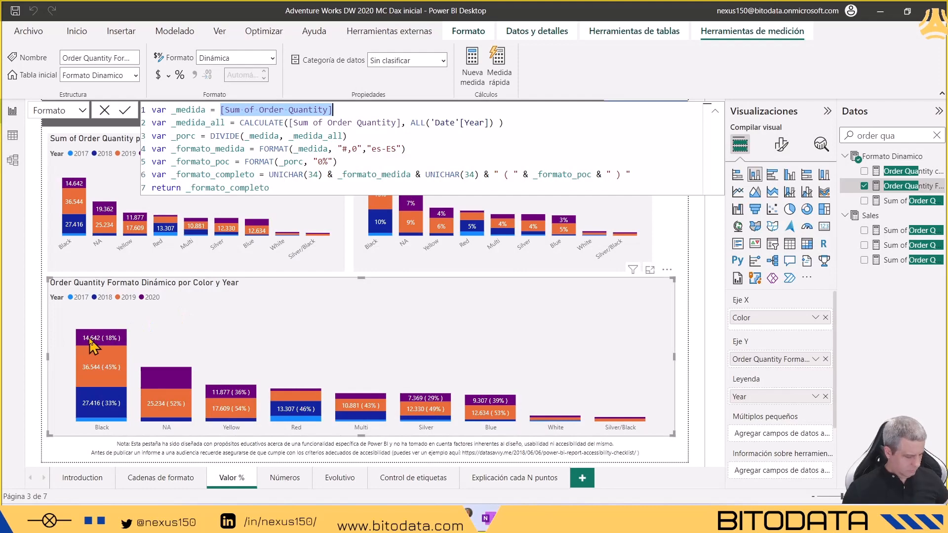
mouse_move(90, 340)
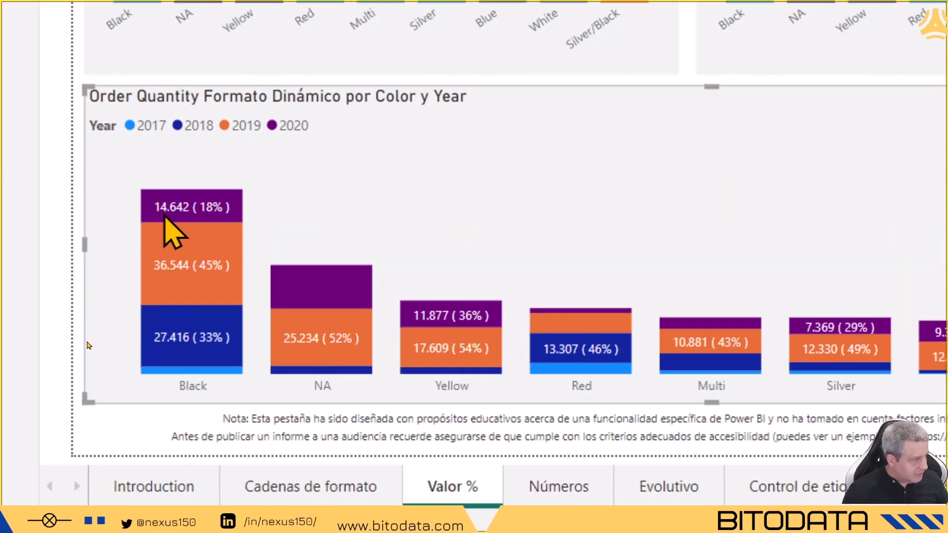
mouse_move(174, 217)
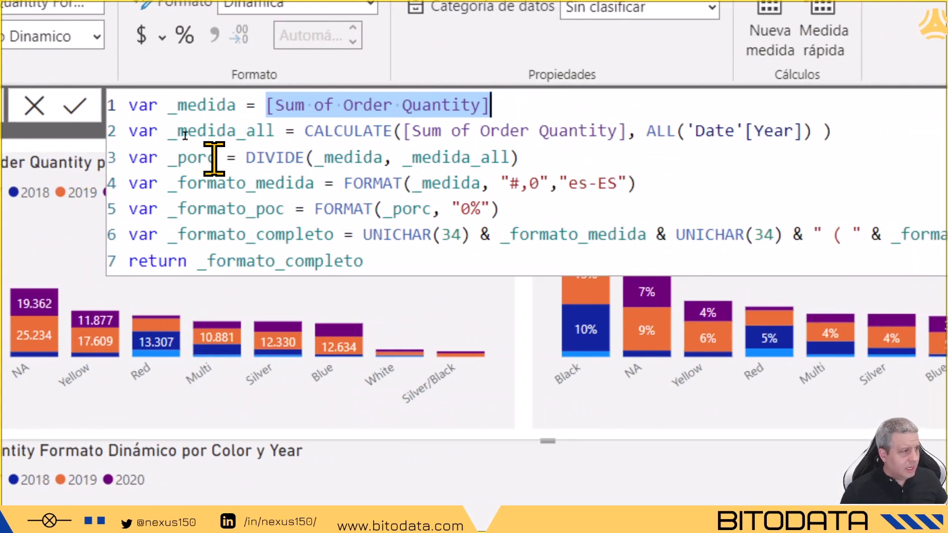
double_click(272, 157)
left_click_drag(310, 157, 537, 157)
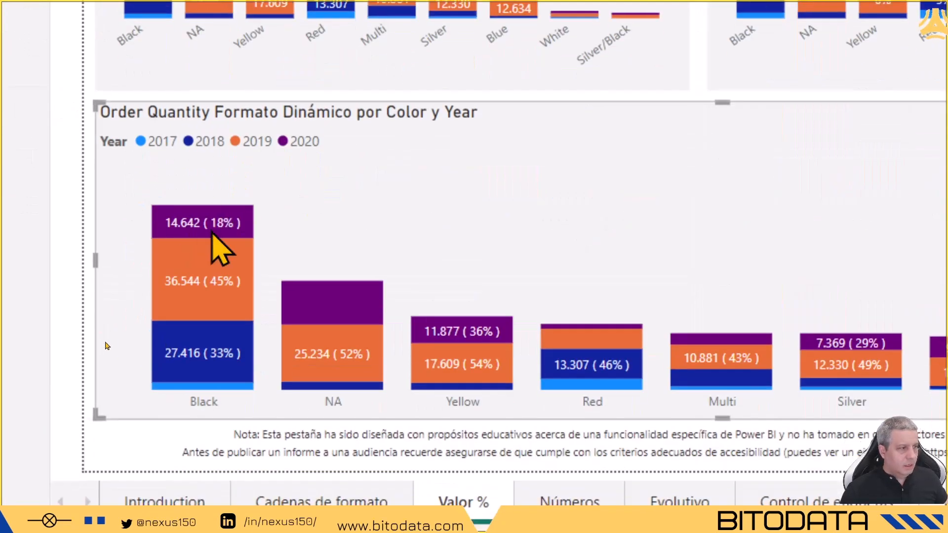
mouse_move(216, 233)
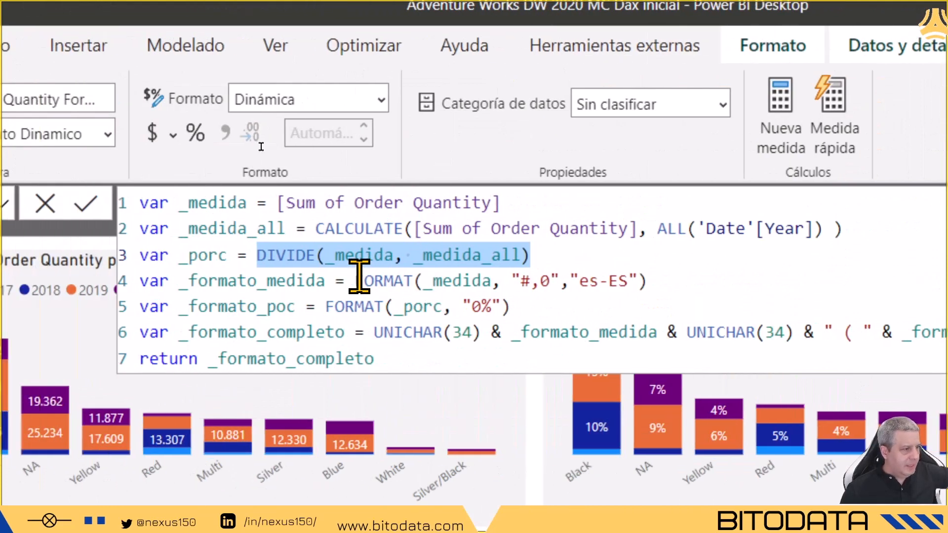
left_click_drag(357, 279, 682, 279)
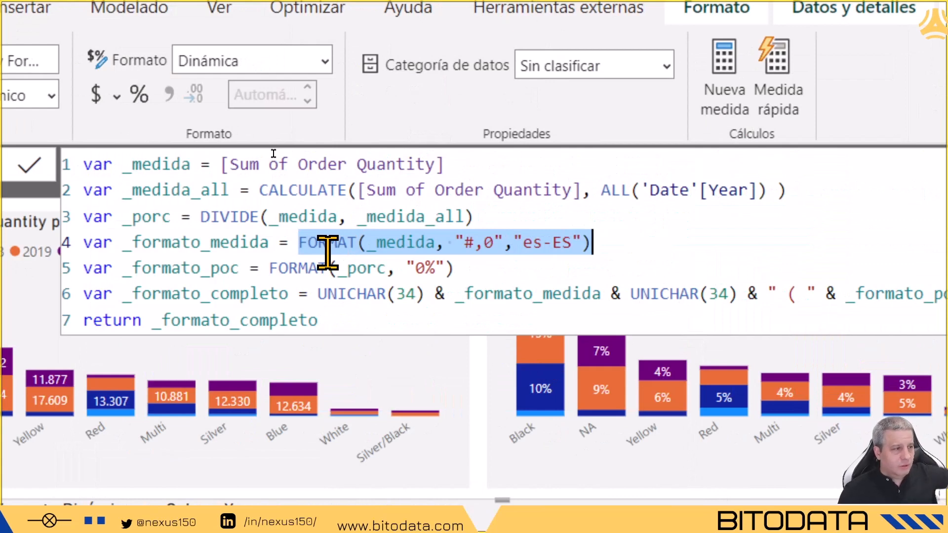
Step: Highlight the "#,0" format string and the "es-ES" locale argument in the FORMAT call of _formato_medida
left_click(465, 242)
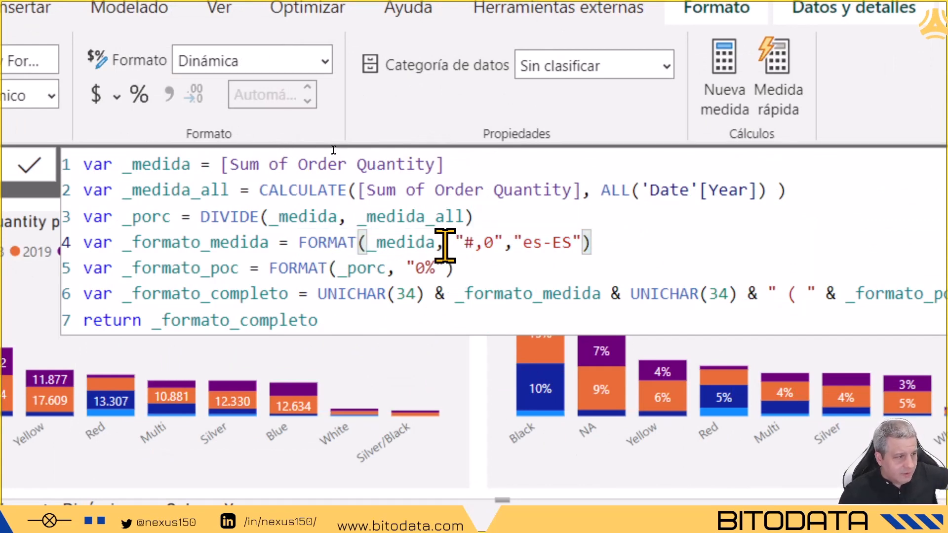
left_click_drag(455, 248, 503, 254)
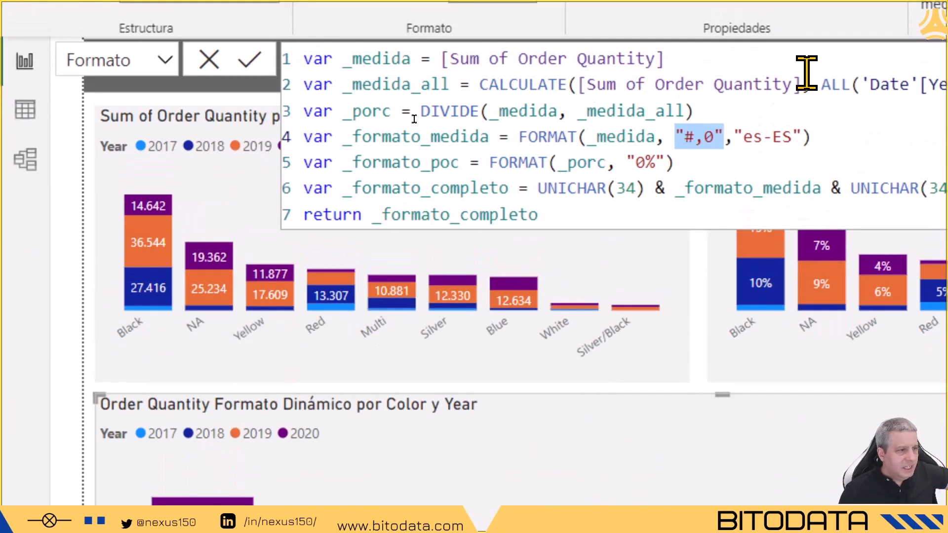
left_click_drag(732, 137, 790, 137)
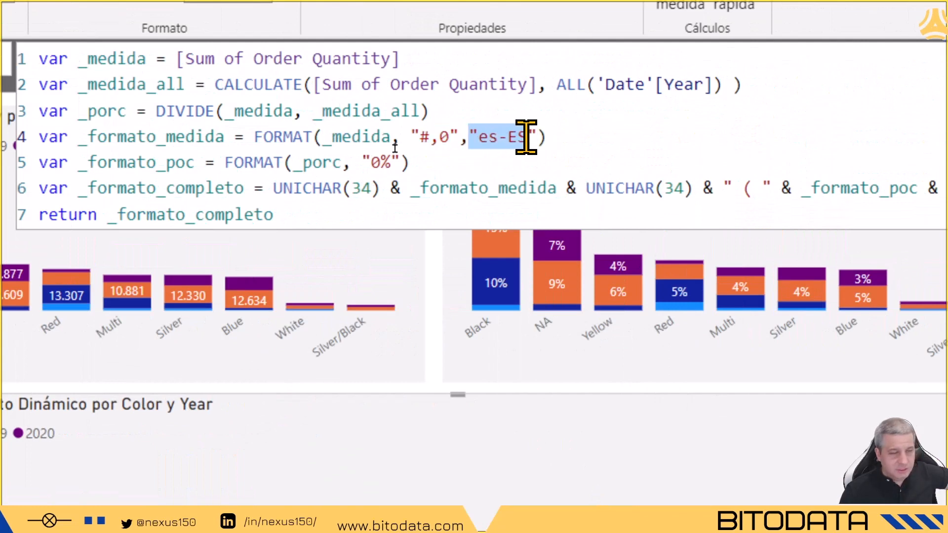
left_click_drag(525, 137, 499, 132)
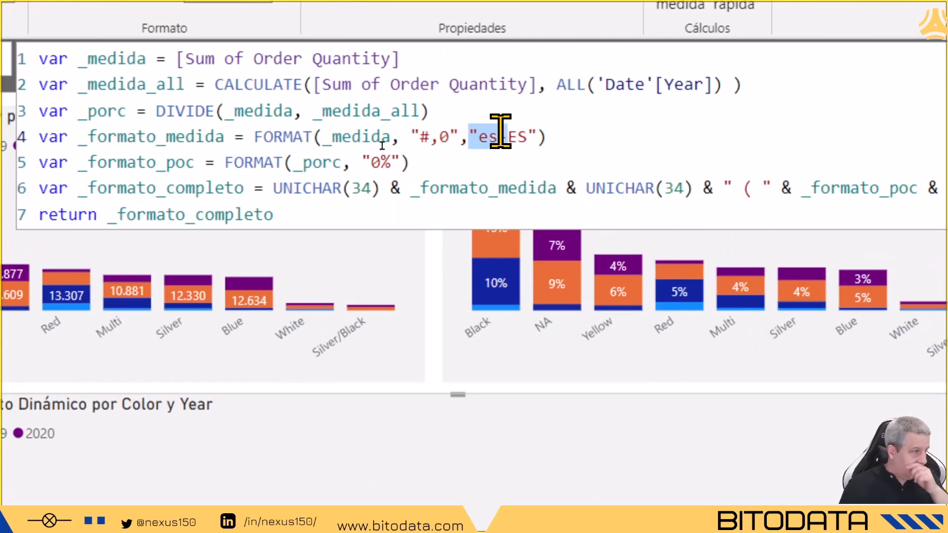
left_click_drag(500, 133, 524, 135)
left_click(521, 135)
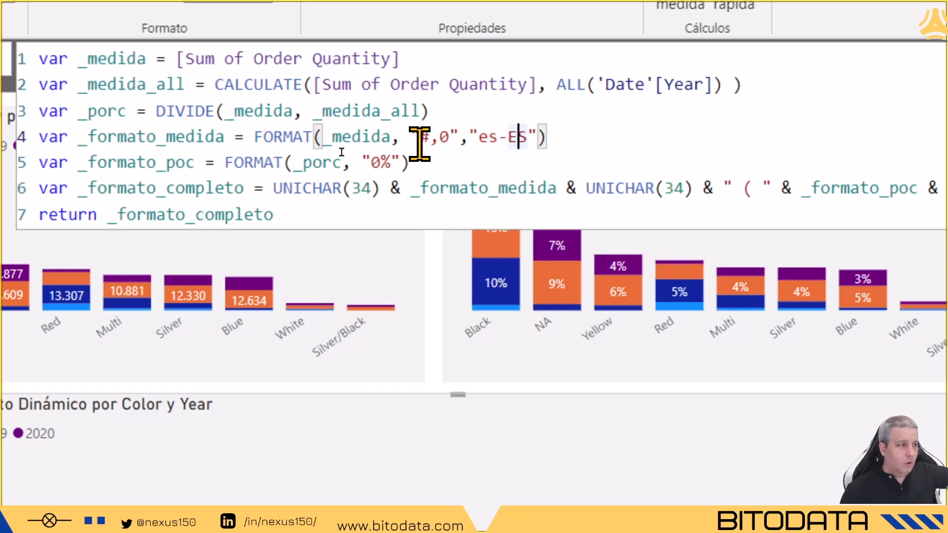
left_click_drag(411, 137, 458, 138)
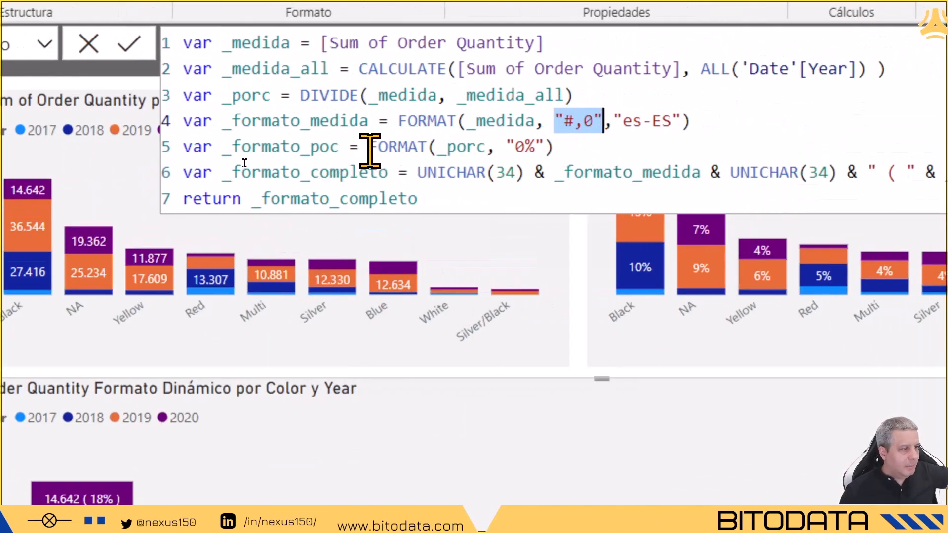
Step: Highlight the "0%" format string, the full FORMAT call on _porc, and the _formato_poc variable that stores it
left_click_drag(430, 147, 543, 147)
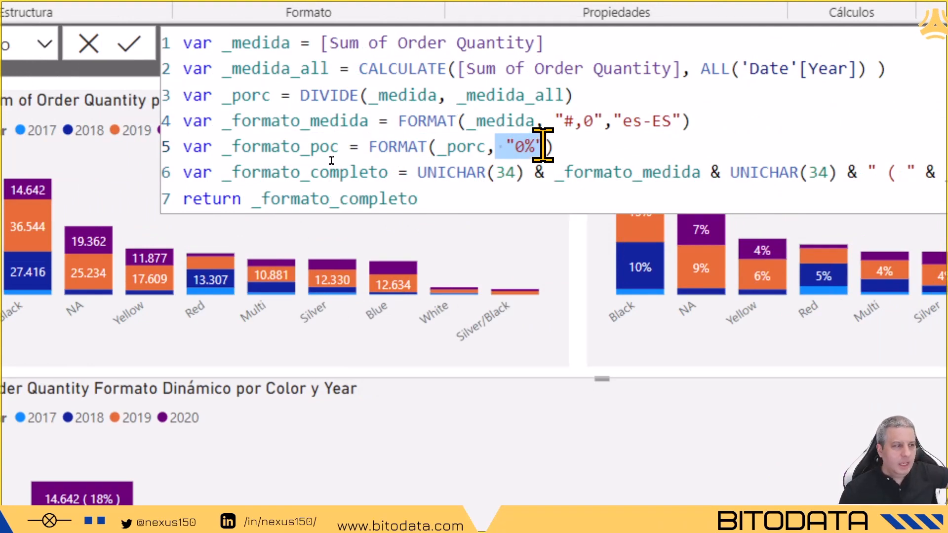
left_click(569, 145)
left_click_drag(569, 146, 373, 147)
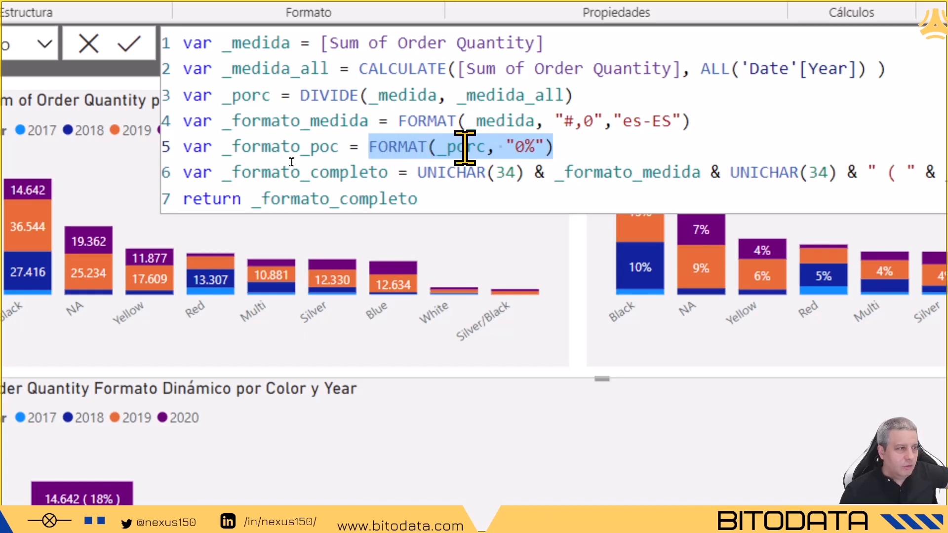
left_click_drag(340, 149, 232, 151)
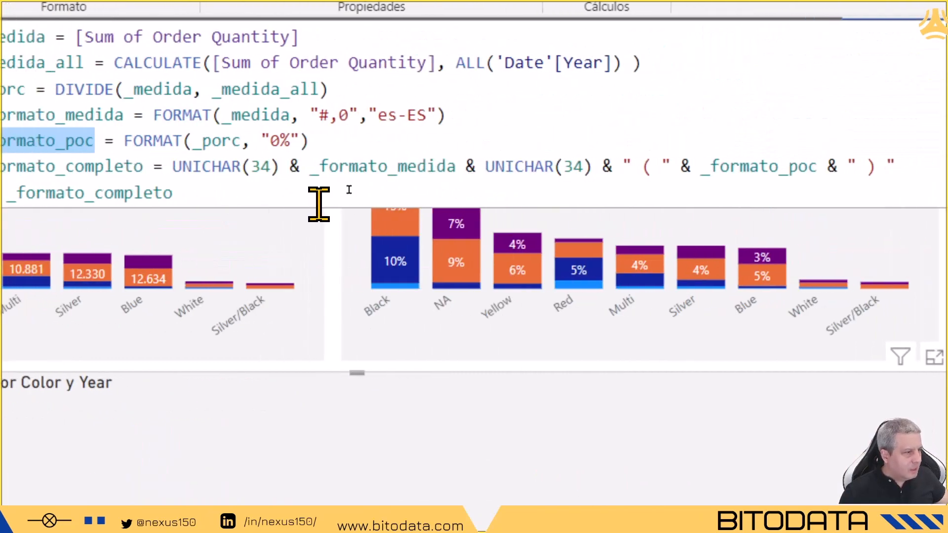
Step: Compare _formato_medida inside _formato_completo with the Black column's labels, and highlight the UNICHAR(34) calls on either side of it
left_click_drag(310, 167, 455, 167)
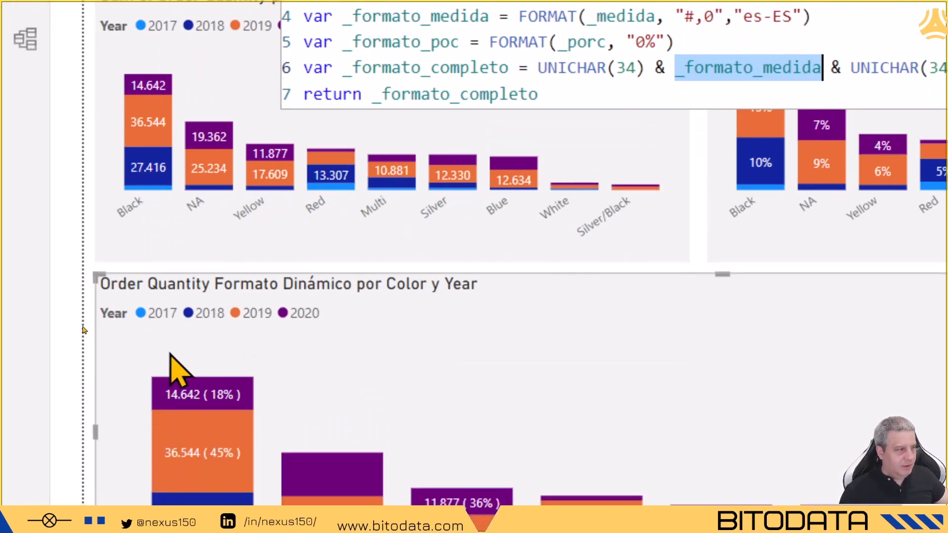
mouse_move(171, 485)
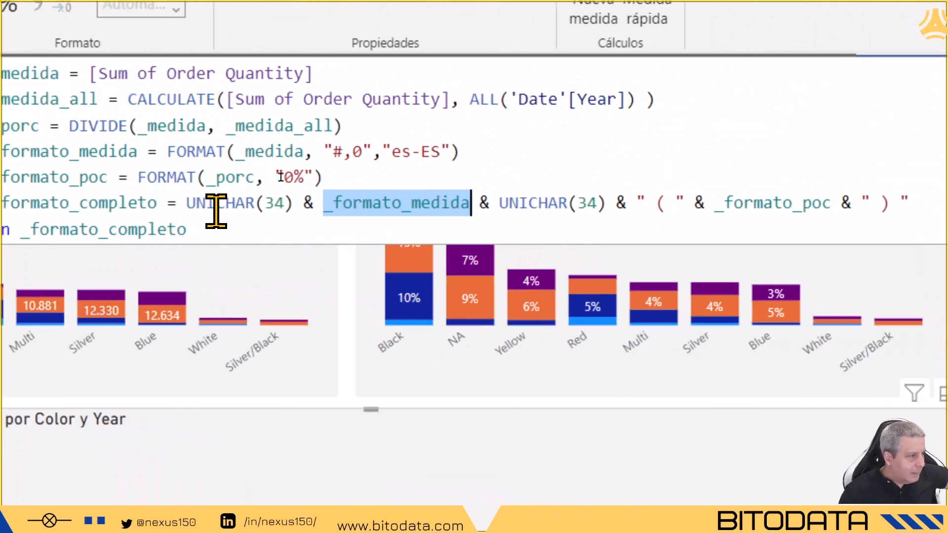
left_click(512, 72)
left_click_drag(184, 206, 294, 206)
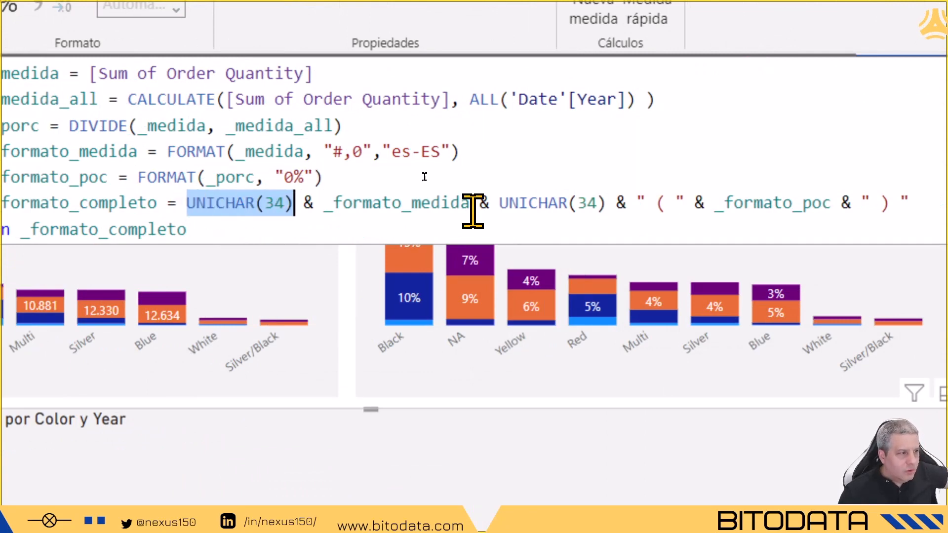
left_click_drag(498, 207, 620, 206)
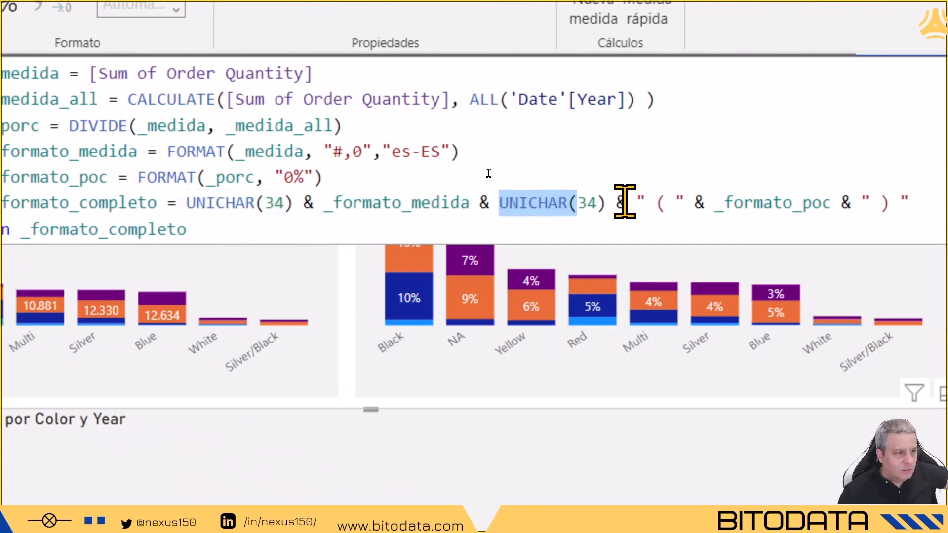
left_click(635, 202)
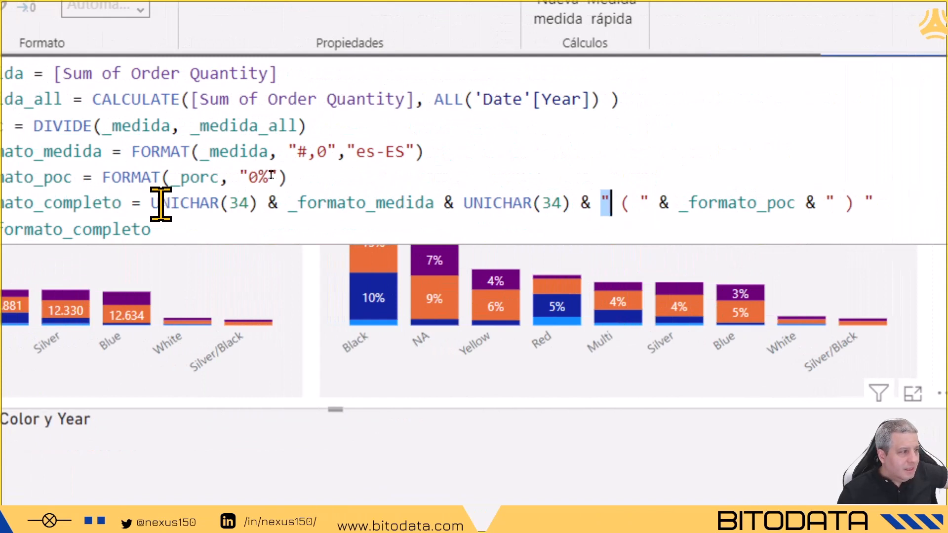
Step: Re-examine how the opening and closing UNICHAR(34) calls wrap _formato_medida, highlighting each one in turn
left_click_drag(152, 204, 257, 203)
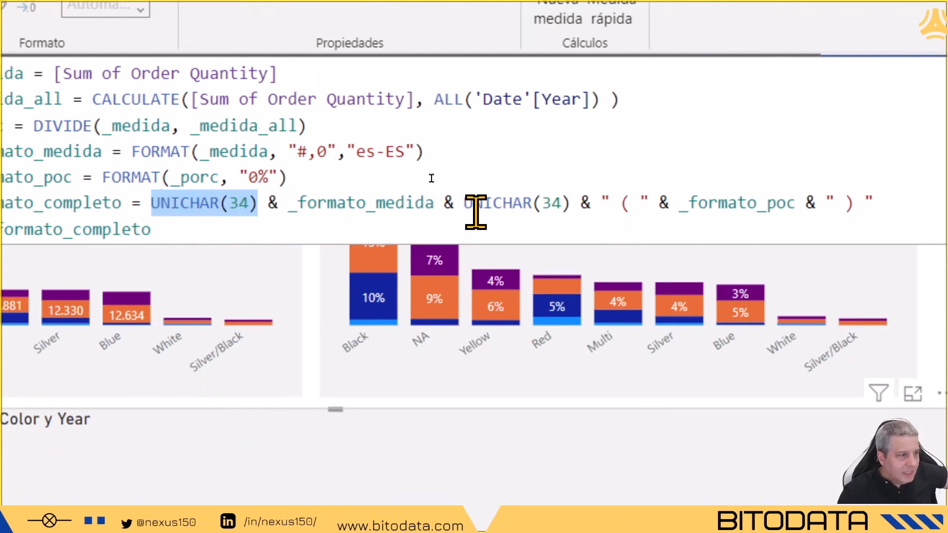
left_click_drag(464, 204, 573, 203)
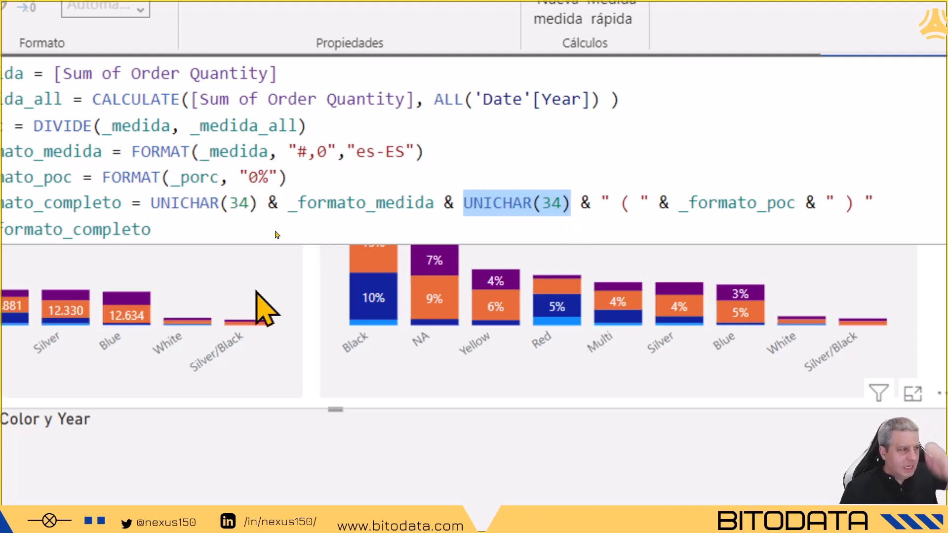
left_click(204, 207)
left_click_drag(298, 204, 375, 204)
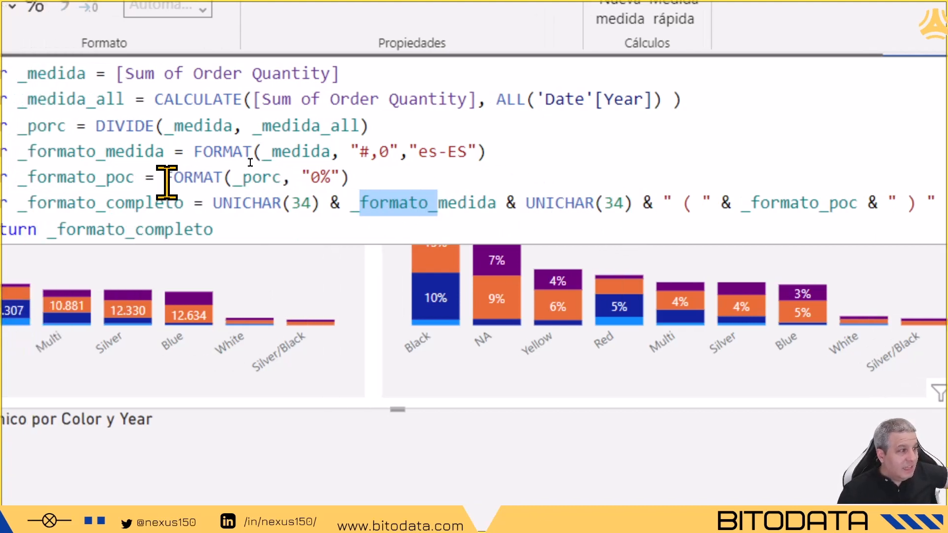
left_click_drag(121, 178, 142, 178)
left_click_drag(213, 203, 303, 204)
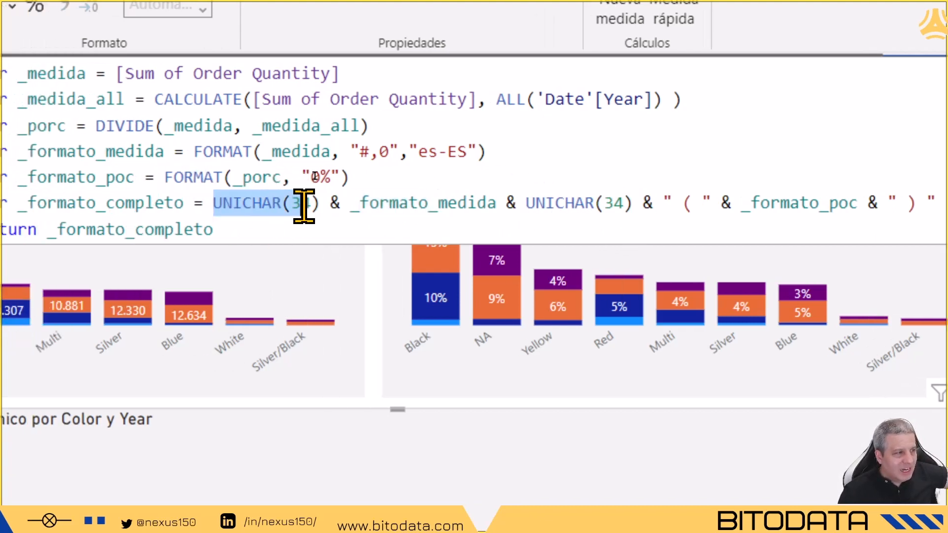
left_click_drag(517, 203, 635, 202)
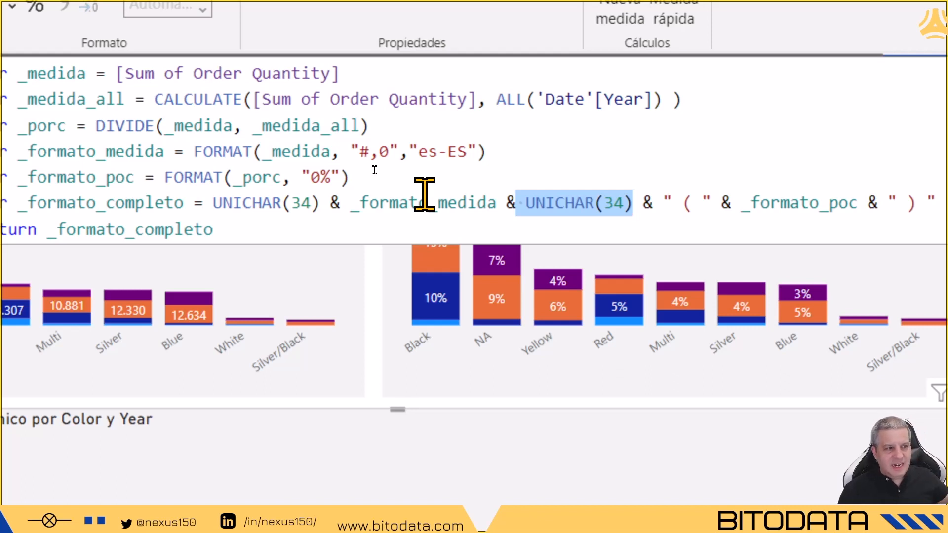
left_click_drag(213, 203, 311, 203)
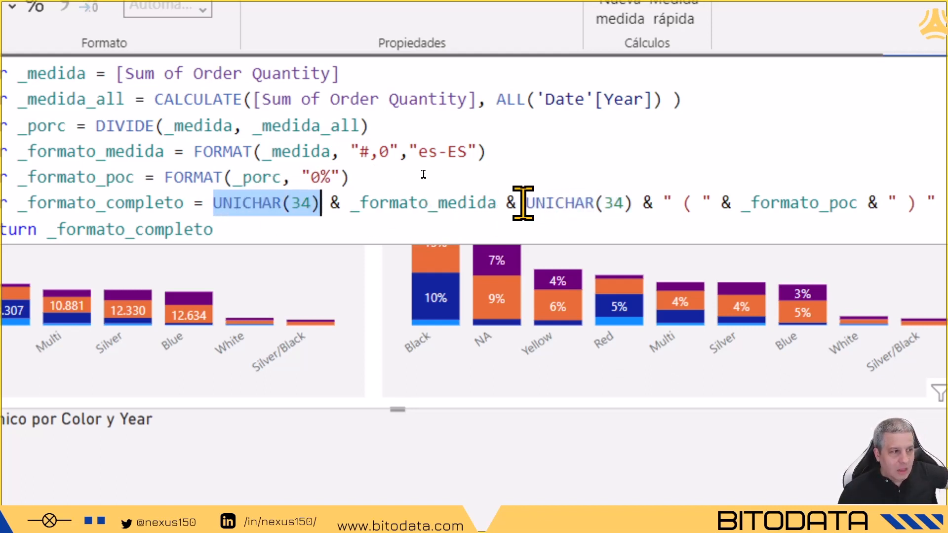
left_click_drag(525, 203, 630, 203)
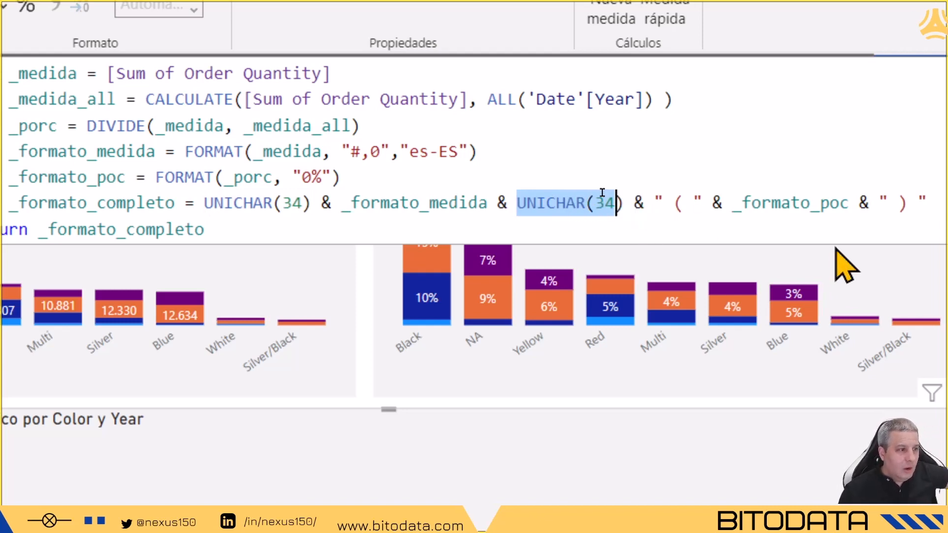
Step: Highlight _formato_poc, its enclosing parenthesis strings and the returned _formato_completo, comparing them with the Black column's labels
left_click_drag(589, 208, 650, 211)
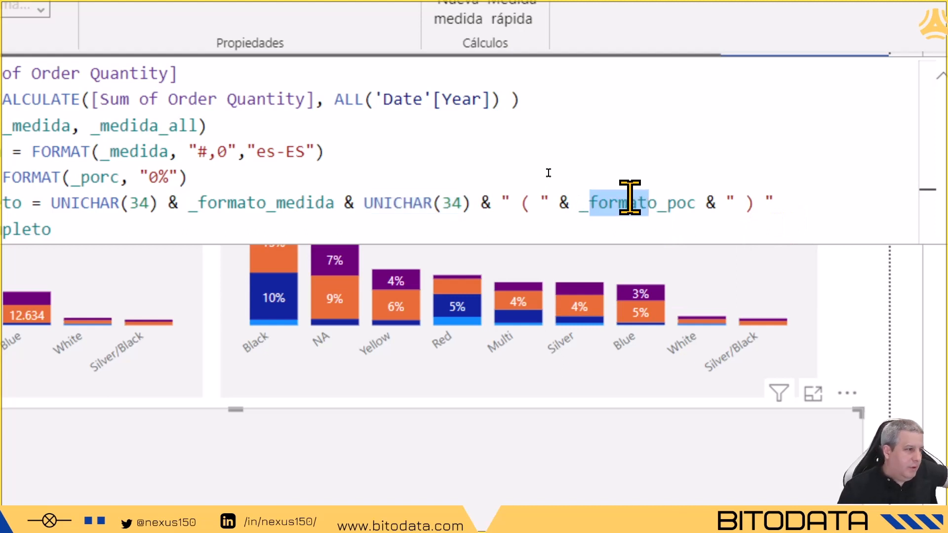
left_click_drag(482, 204, 545, 204)
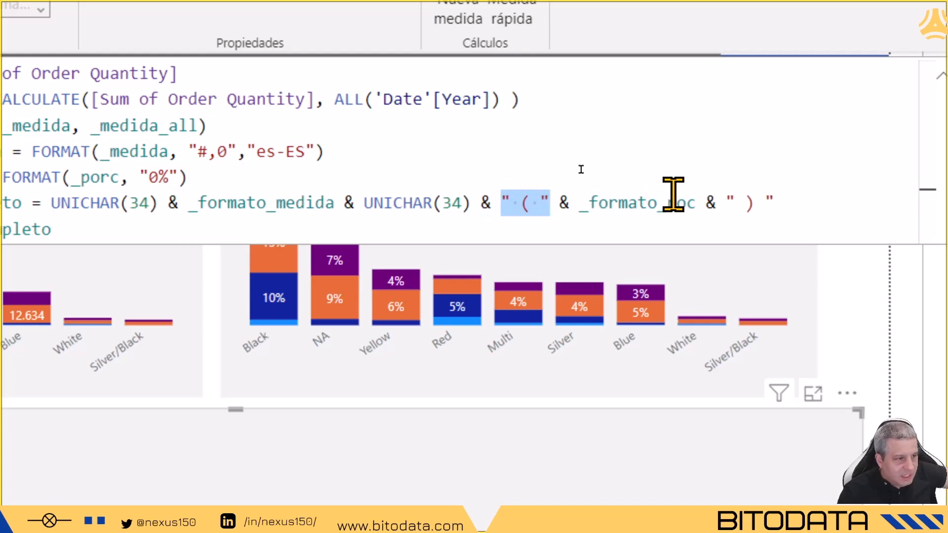
left_click_drag(714, 204, 782, 203)
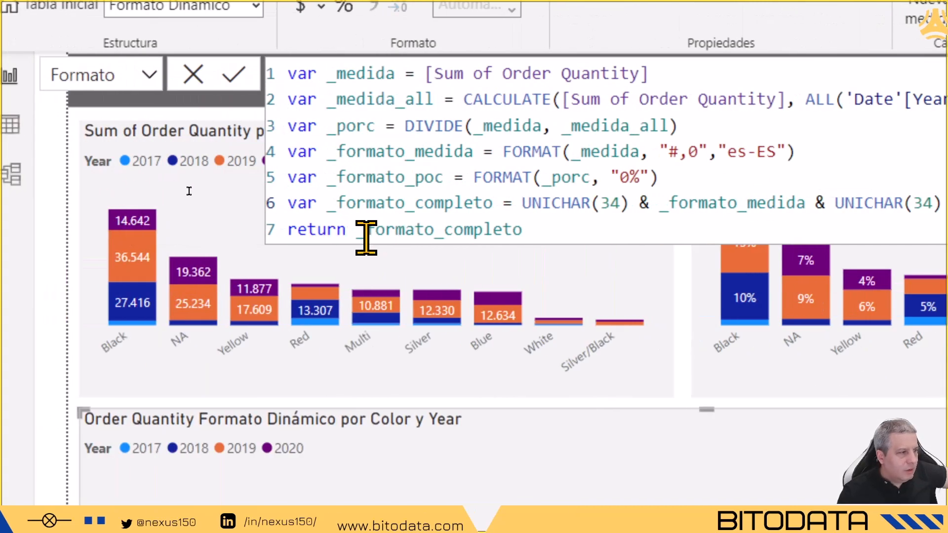
left_click_drag(359, 234, 539, 229)
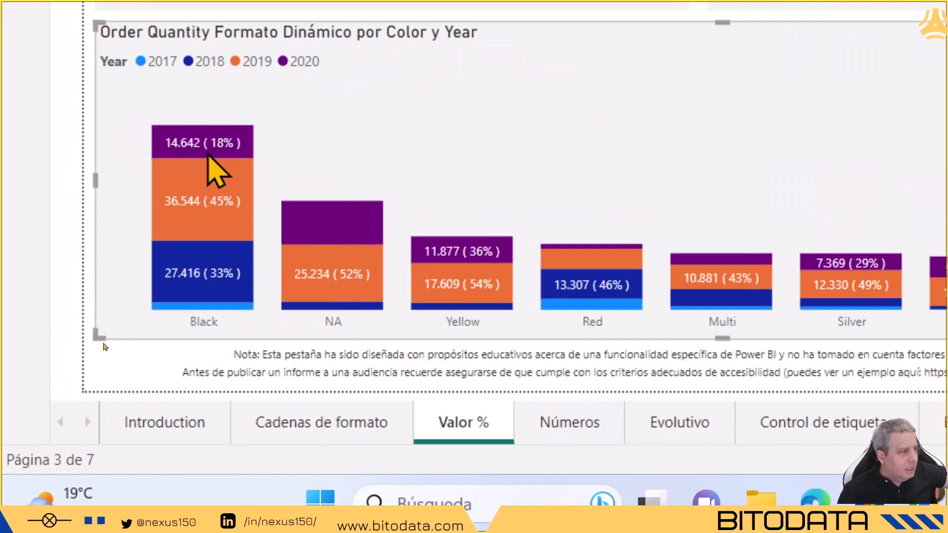
mouse_move(187, 150)
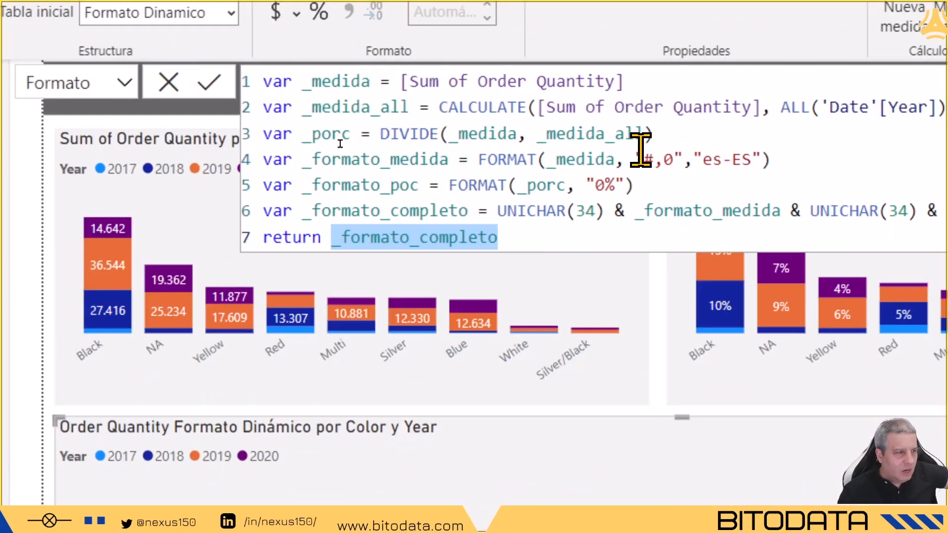
Step: Show the emoji picker at the end of the format expression and close it without inserting anything
left_click(543, 236)
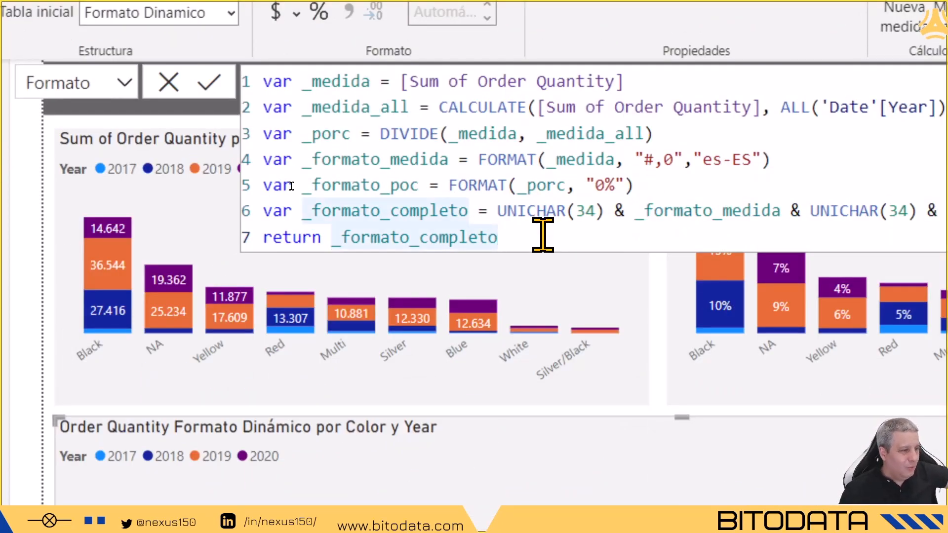
key("super+period")
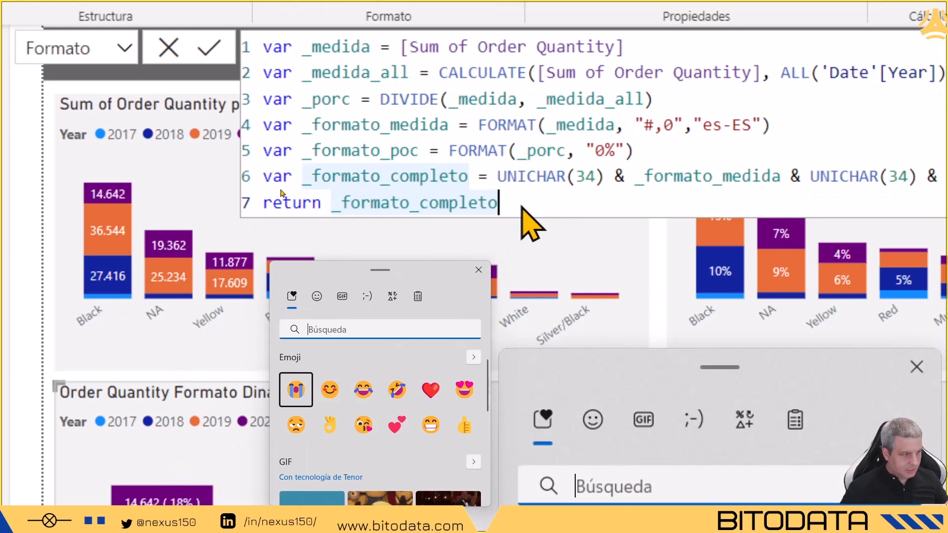
key("Escape")
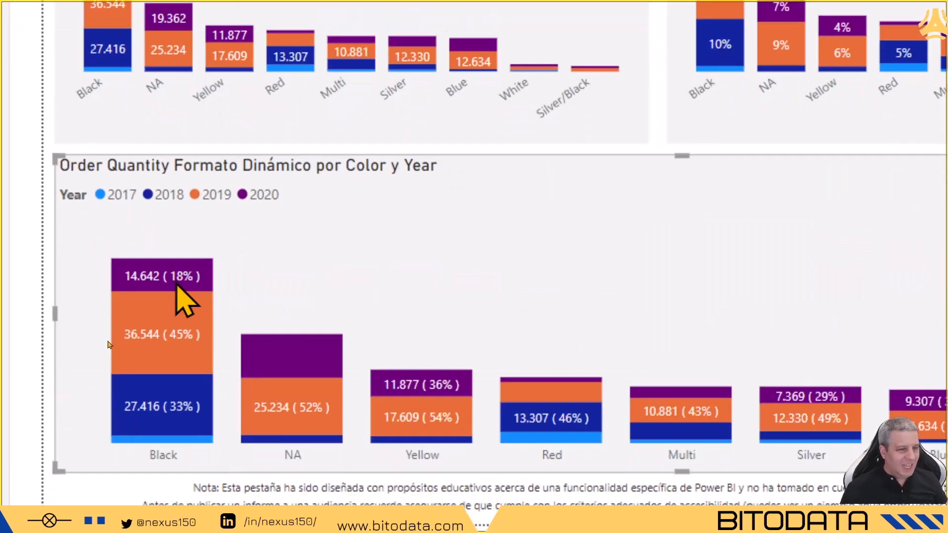
Step: Display the tooltip of the Black column's 2020 segment in the Order Quantity Formato Dinámico chart
mouse_move(173, 499)
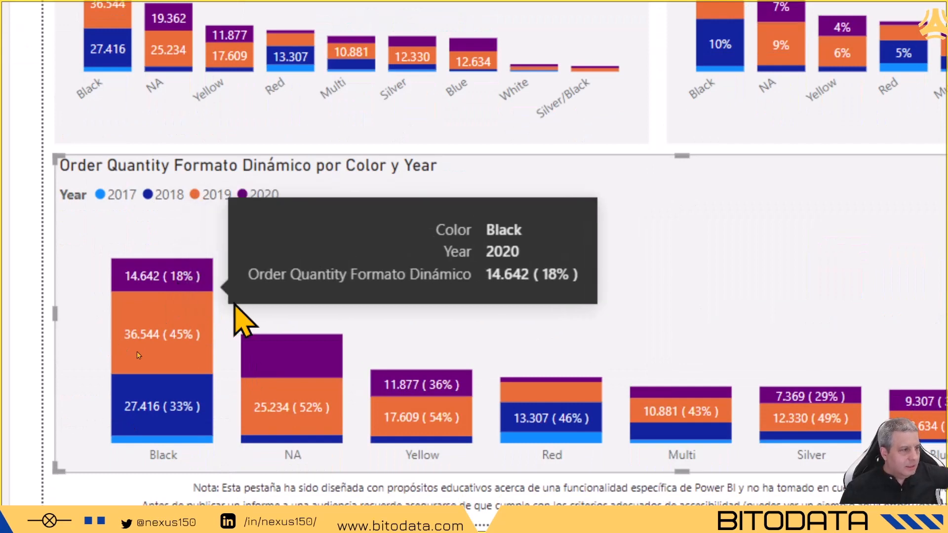
mouse_move(195, 290)
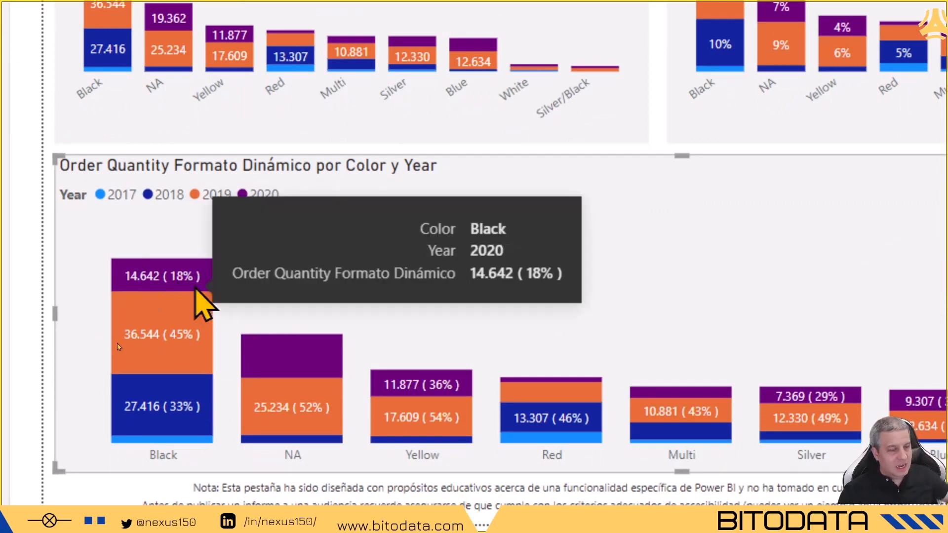